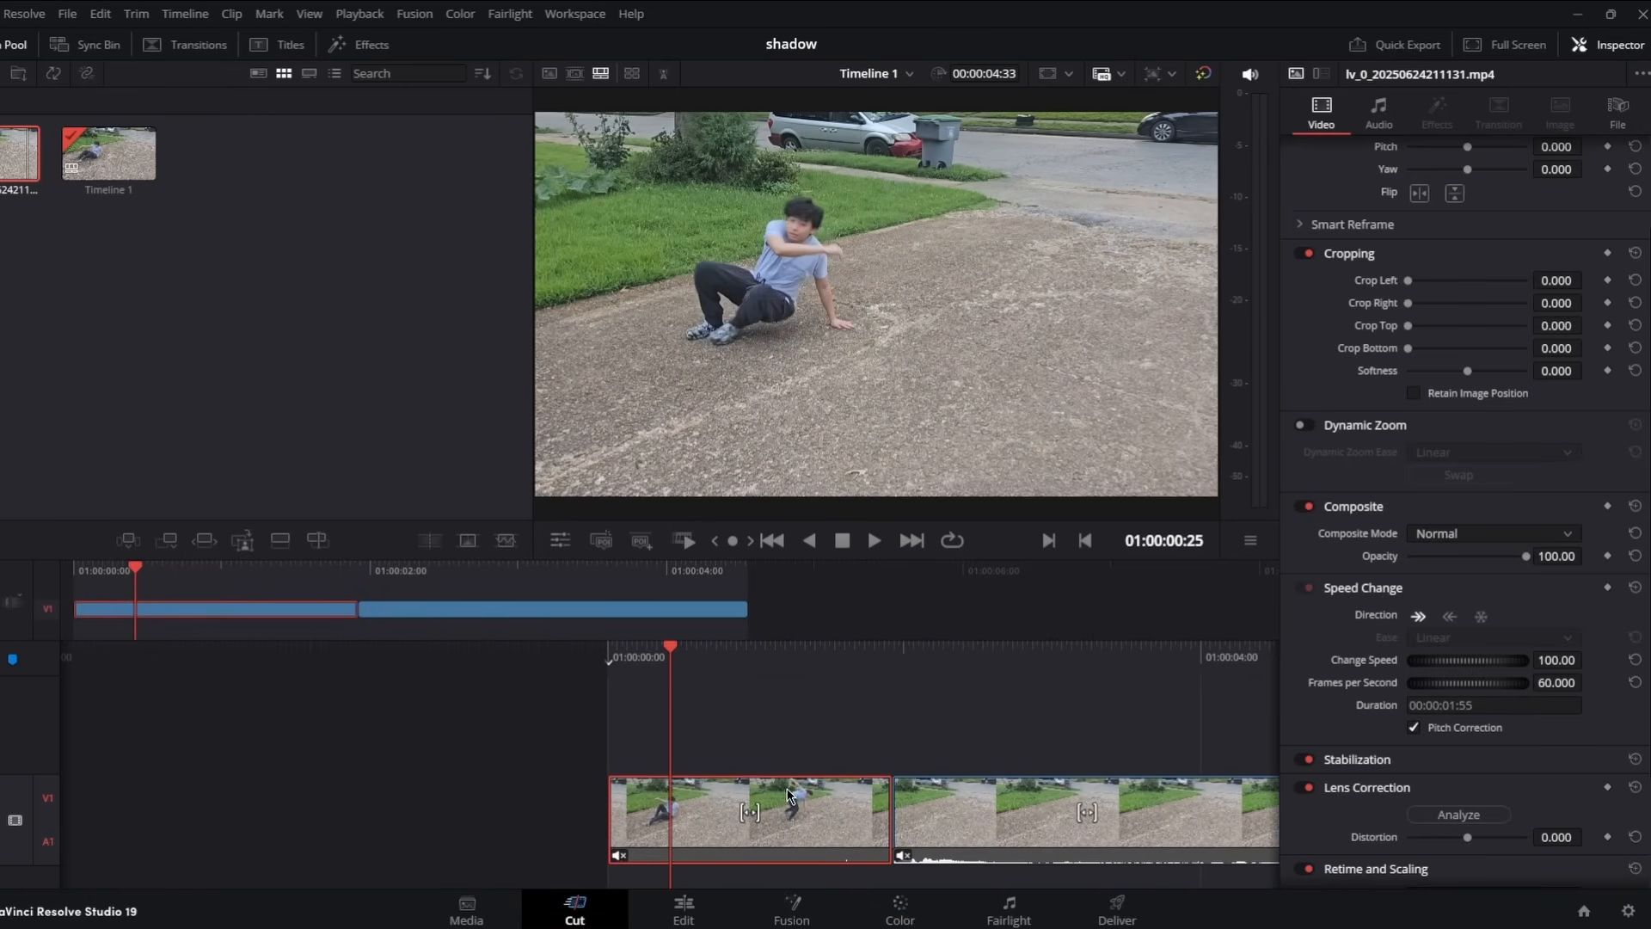
- Cut the first clip at 01:00:01:15, turn the section after the cut into a freeze frame, and place it on the track above
{"action": "key", "text": "space"}
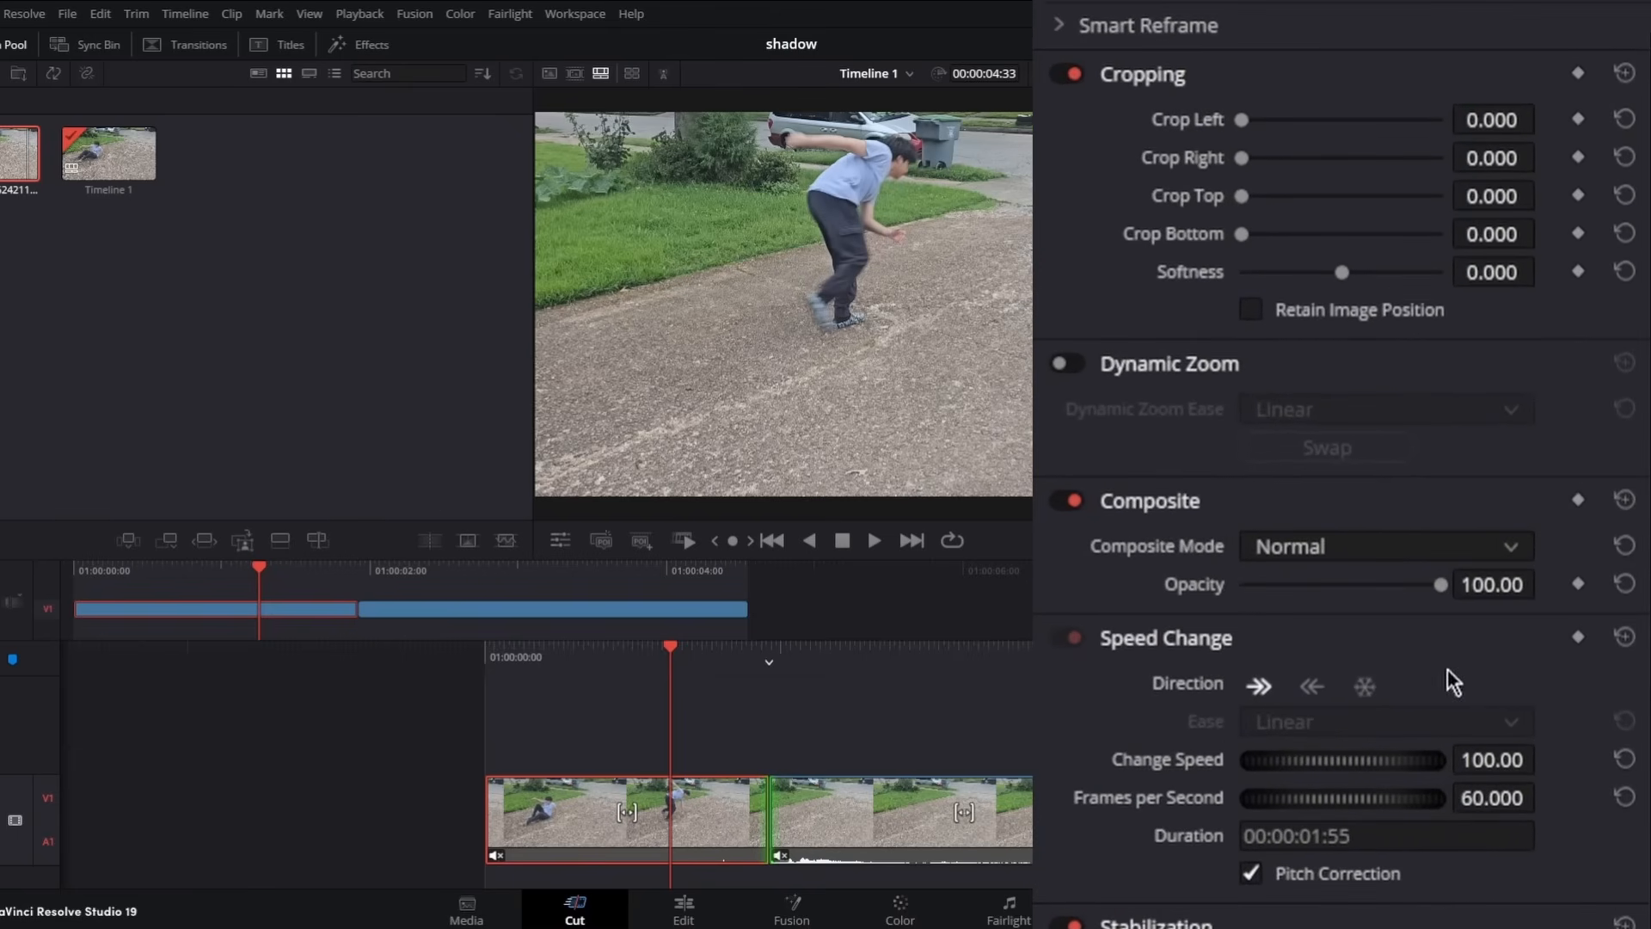
{"action": "left_click", "coordinate": [1367, 686]}
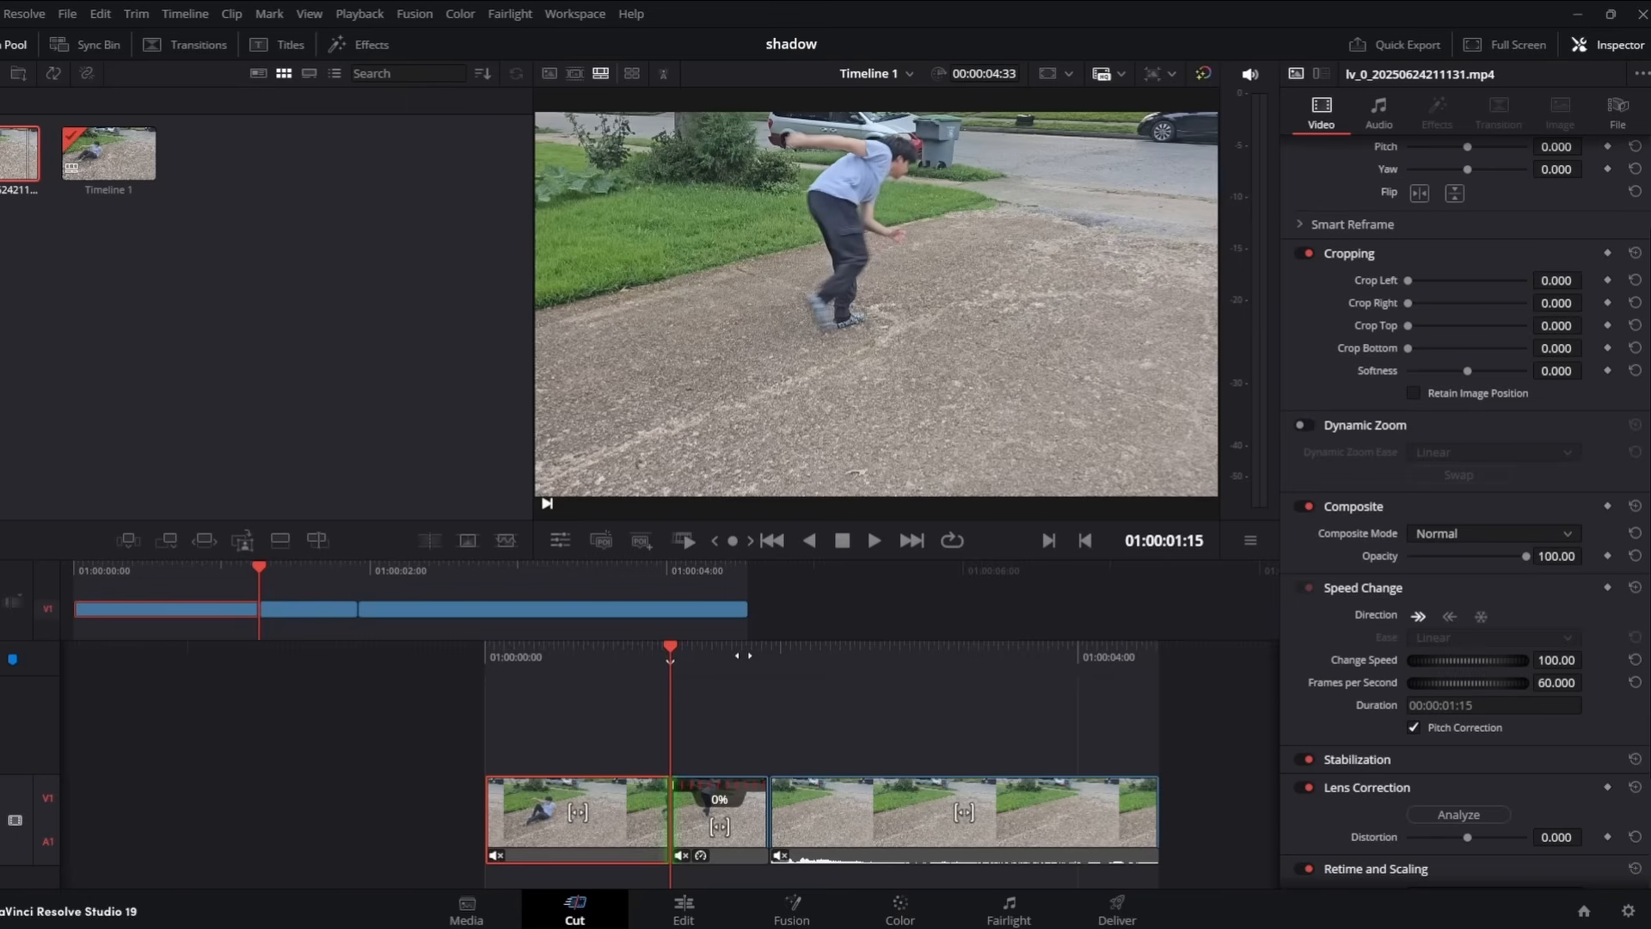
{"action": "left_click_drag", "start_coordinate": [743, 656], "coordinate": [696, 656]}
{"action": "left_click_drag", "start_coordinate": [697, 851], "coordinate": [708, 752]}
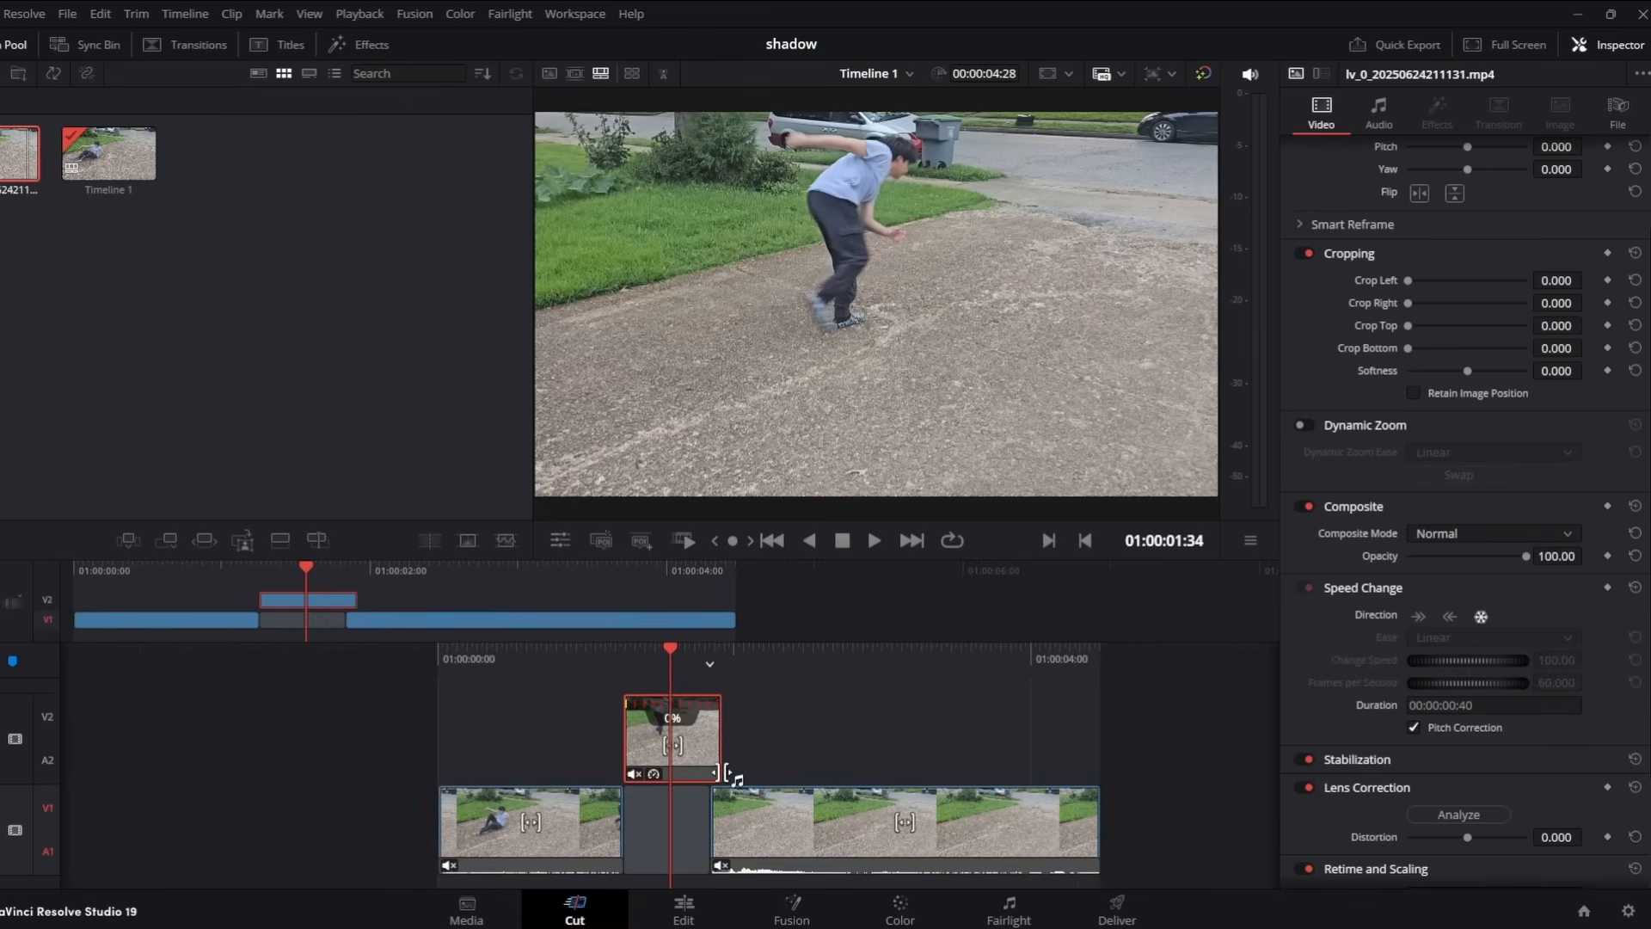
- Close the gap left on the lower track and extend the freeze frame to the end of the clip beneath it
{"action": "left_click", "coordinate": [690, 825]}
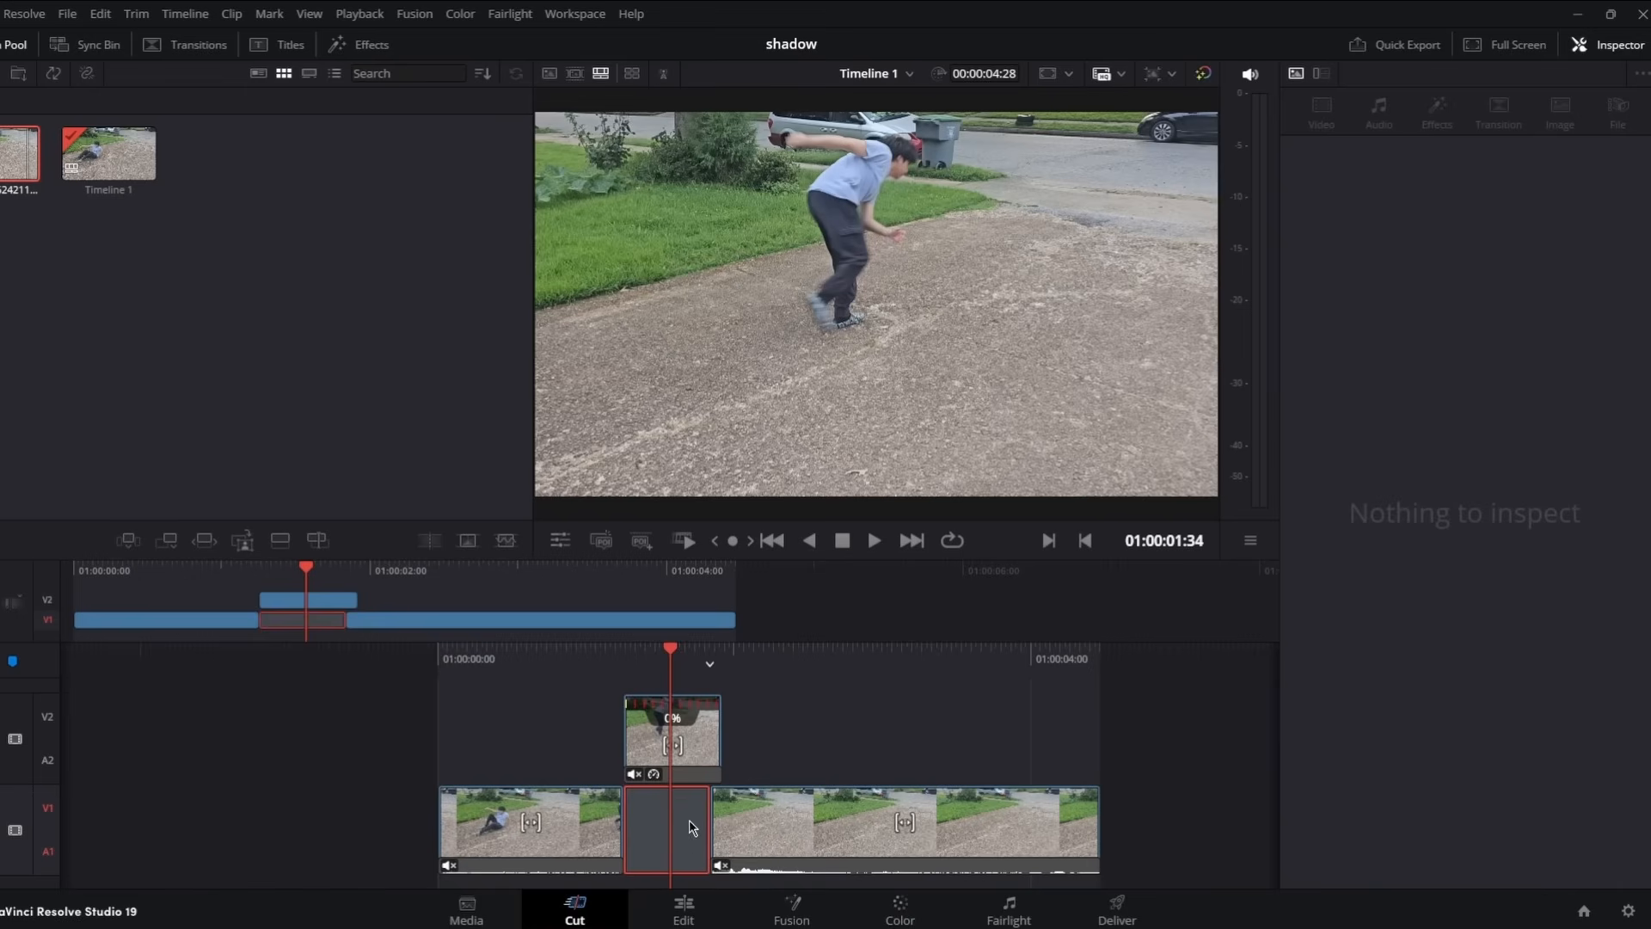
{"action": "key", "text": "Delete"}
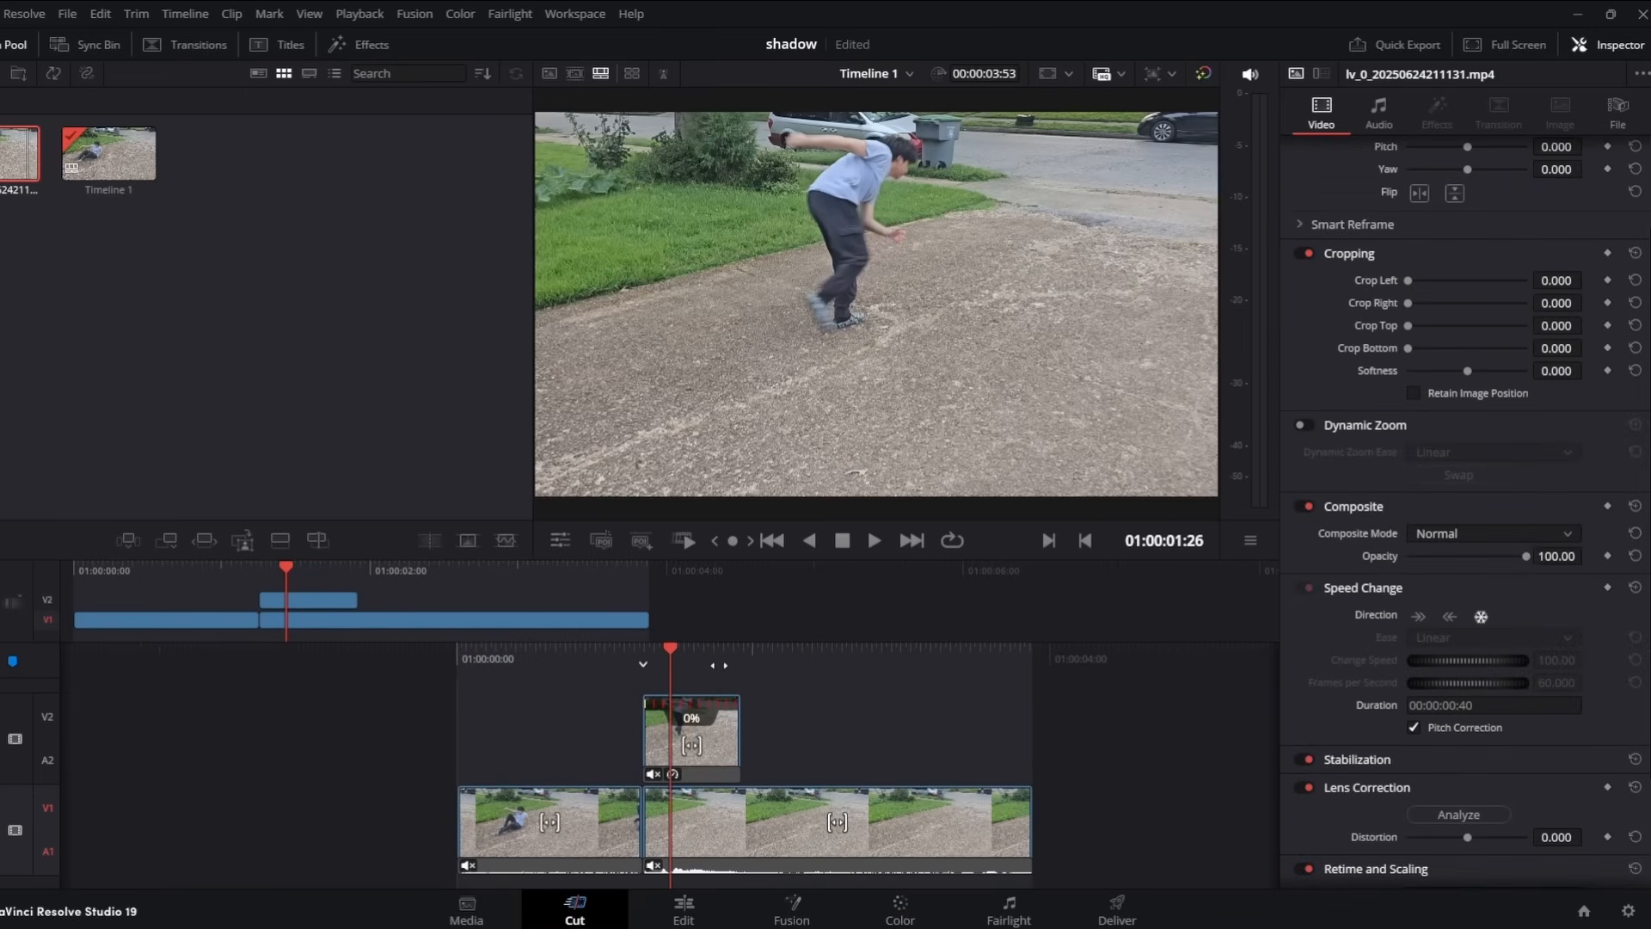
{"action": "left_click_drag", "start_coordinate": [741, 735], "coordinate": [1030, 741]}
{"action": "left_click_drag", "start_coordinate": [949, 669], "coordinate": [817, 671]}
{"action": "left_click_drag", "start_coordinate": [711, 669], "coordinate": [749, 669]}
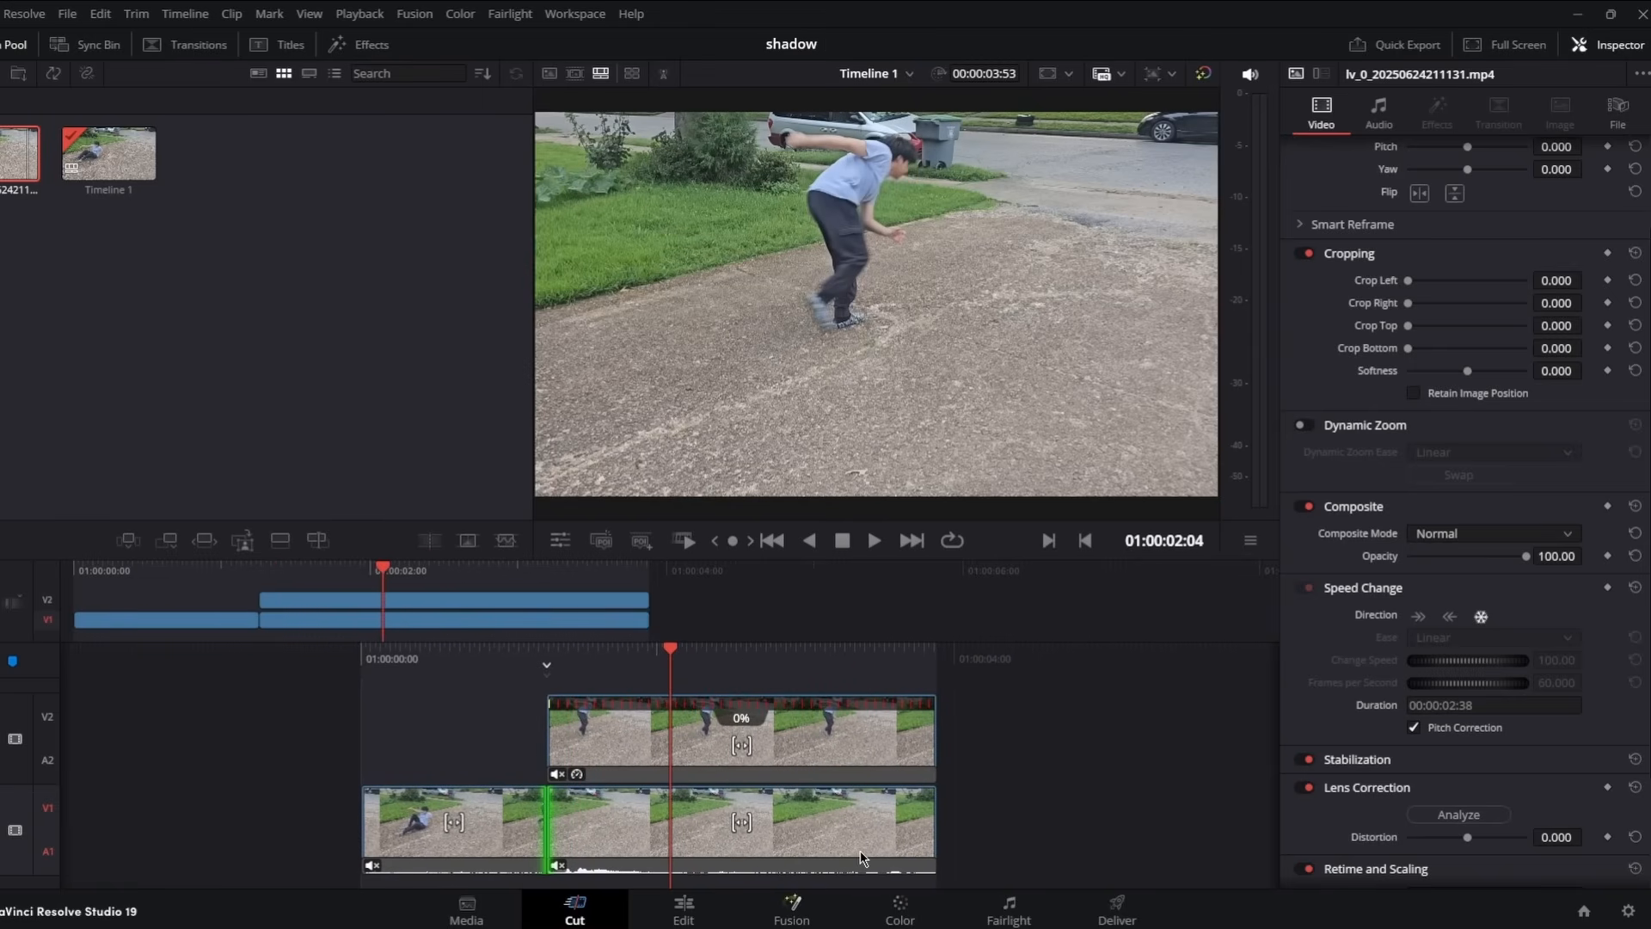
- Open the freeze frame in Fusion and add a Magic Mask node after MediaIn1
{"action": "key", "text": "shift+5"}
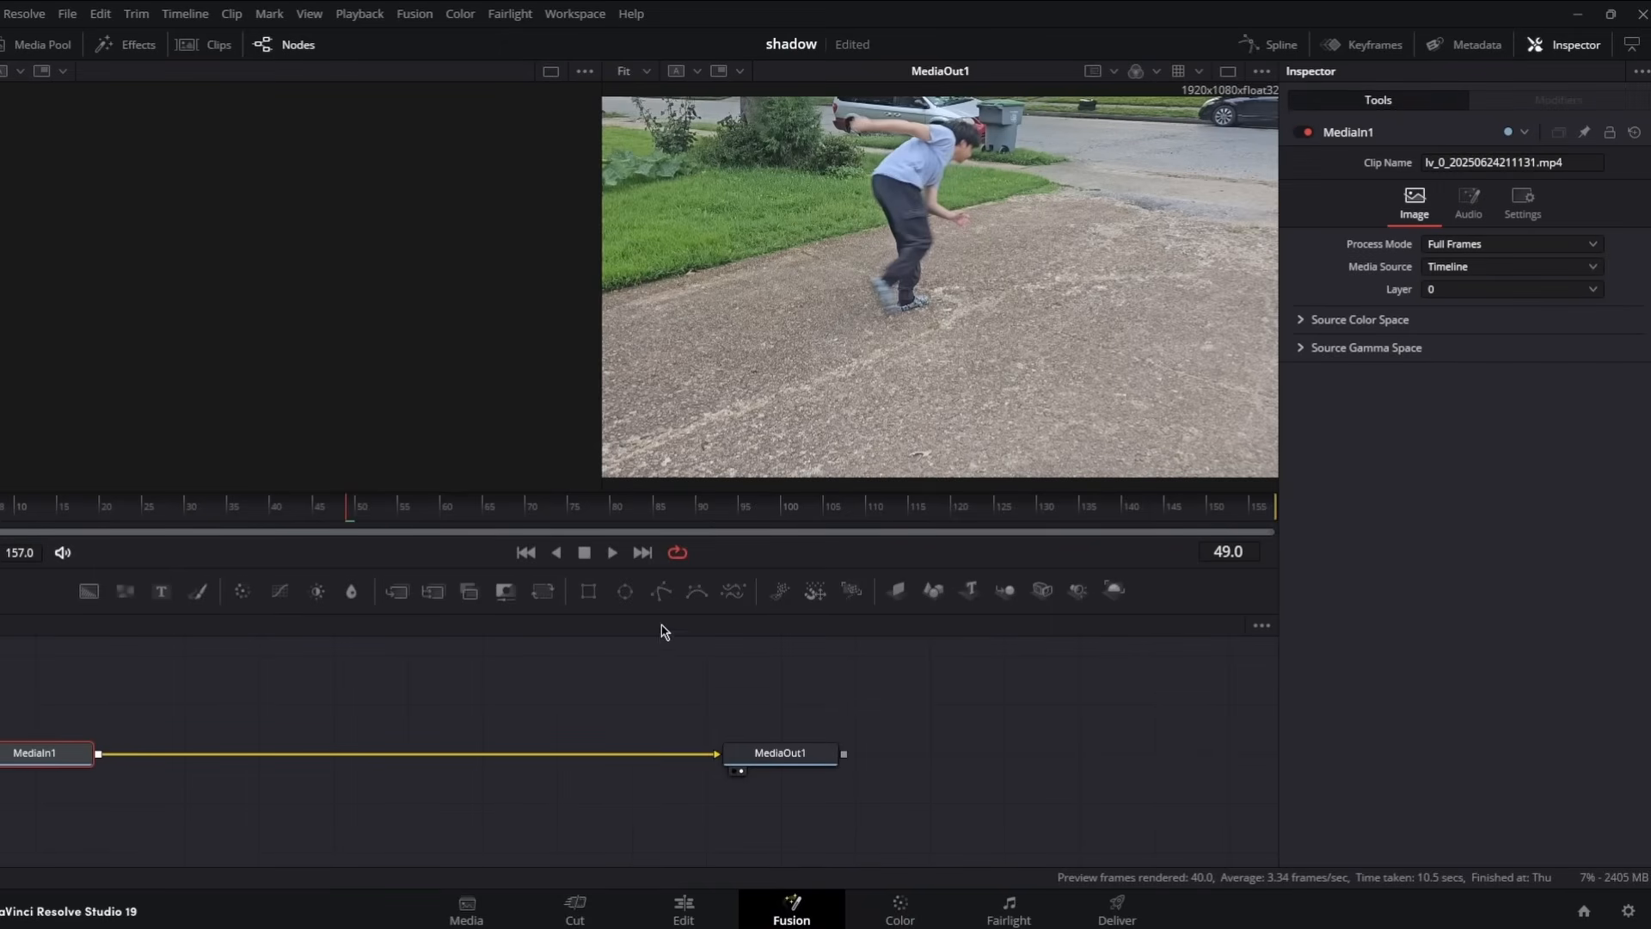
{"action": "key", "text": "shift+space"}
{"action": "type", "text": "Magic Mask"}
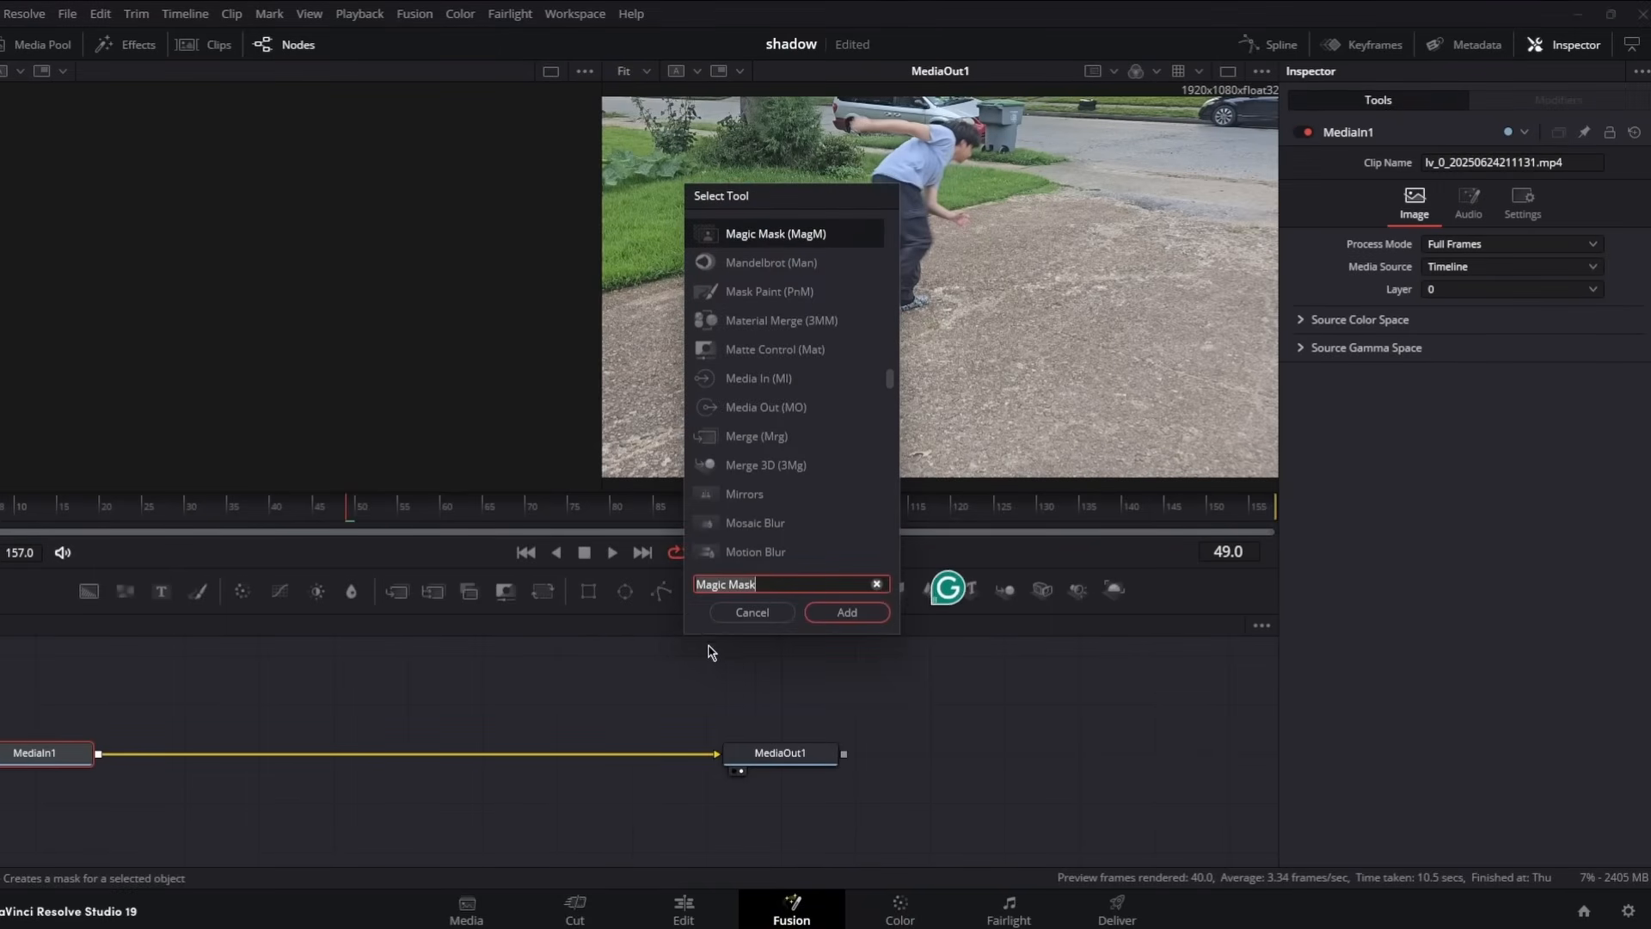
{"action": "left_click", "coordinate": [850, 613]}
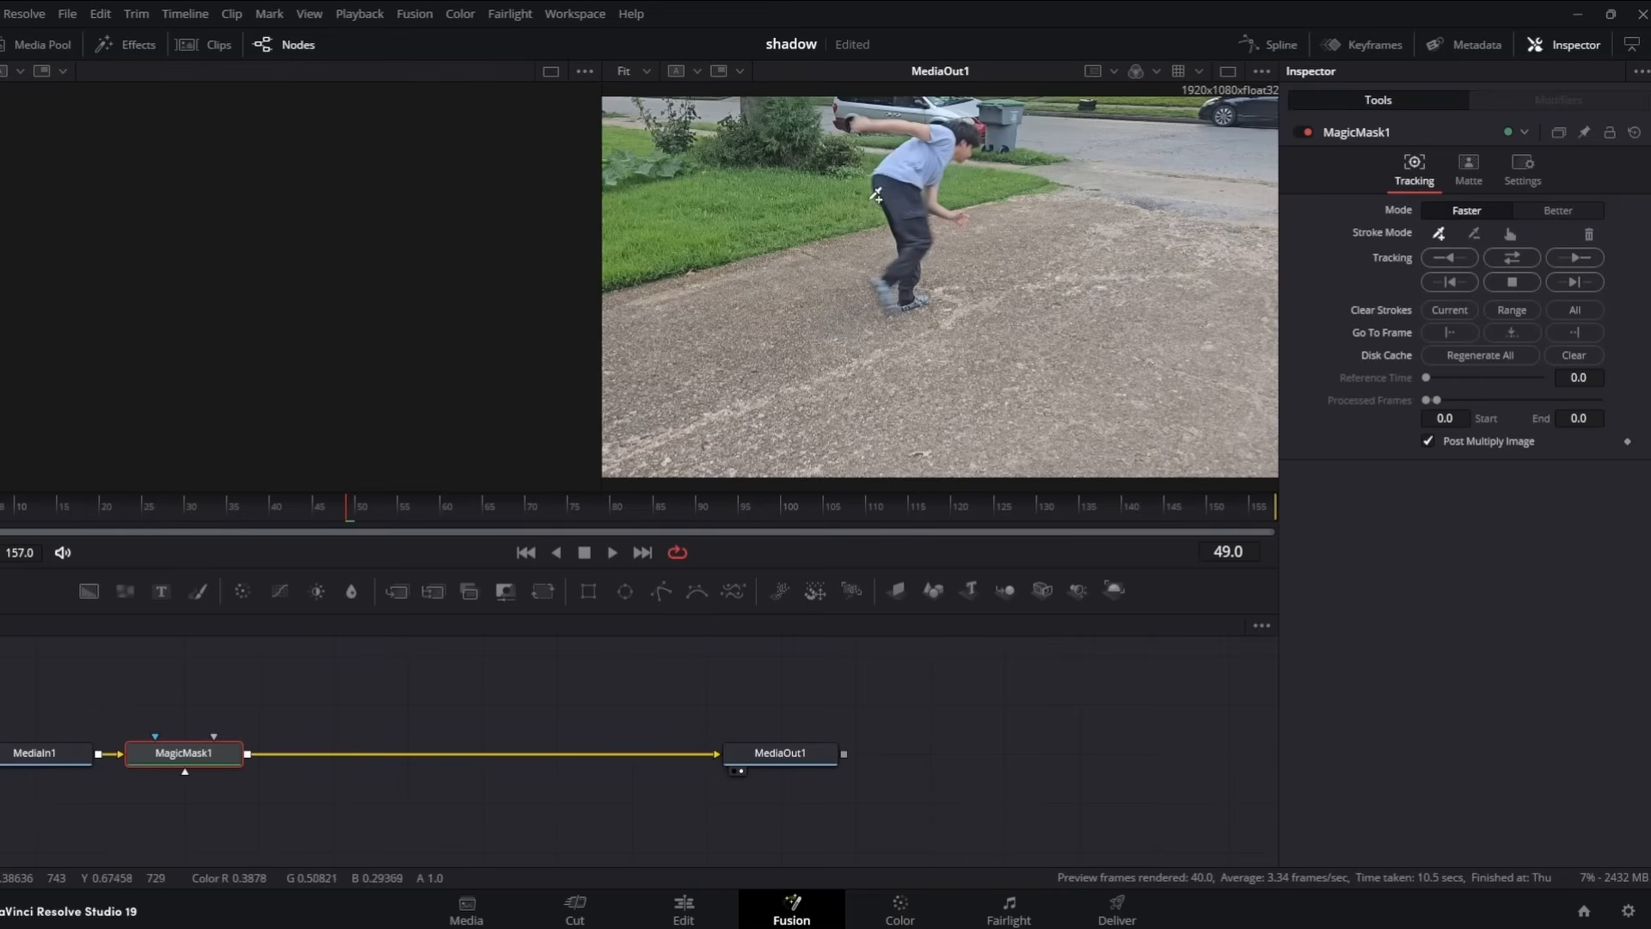
- Mask the whole person with strokes, subtract the car area above the back, and track the mask in both directions
{"action": "mouse_move", "coordinate": [874, 120]}
{"action": "left_mouse_down"}
{"action": "mouse_move", "coordinate": [969, 130]}
{"action": "mouse_move", "coordinate": [937, 175]}
{"action": "mouse_move", "coordinate": [941, 204]}
{"action": "mouse_move", "coordinate": [962, 208]}
{"action": "mouse_move", "coordinate": [936, 181]}
{"action": "mouse_move", "coordinate": [921, 192]}
{"action": "mouse_move", "coordinate": [918, 293]}
{"action": "mouse_move", "coordinate": [933, 299]}
{"action": "mouse_move", "coordinate": [915, 267]}
{"action": "mouse_move", "coordinate": [898, 299]}
{"action": "mouse_move", "coordinate": [917, 221]}
{"action": "mouse_move", "coordinate": [896, 176]}
{"action": "left_mouse_up"}
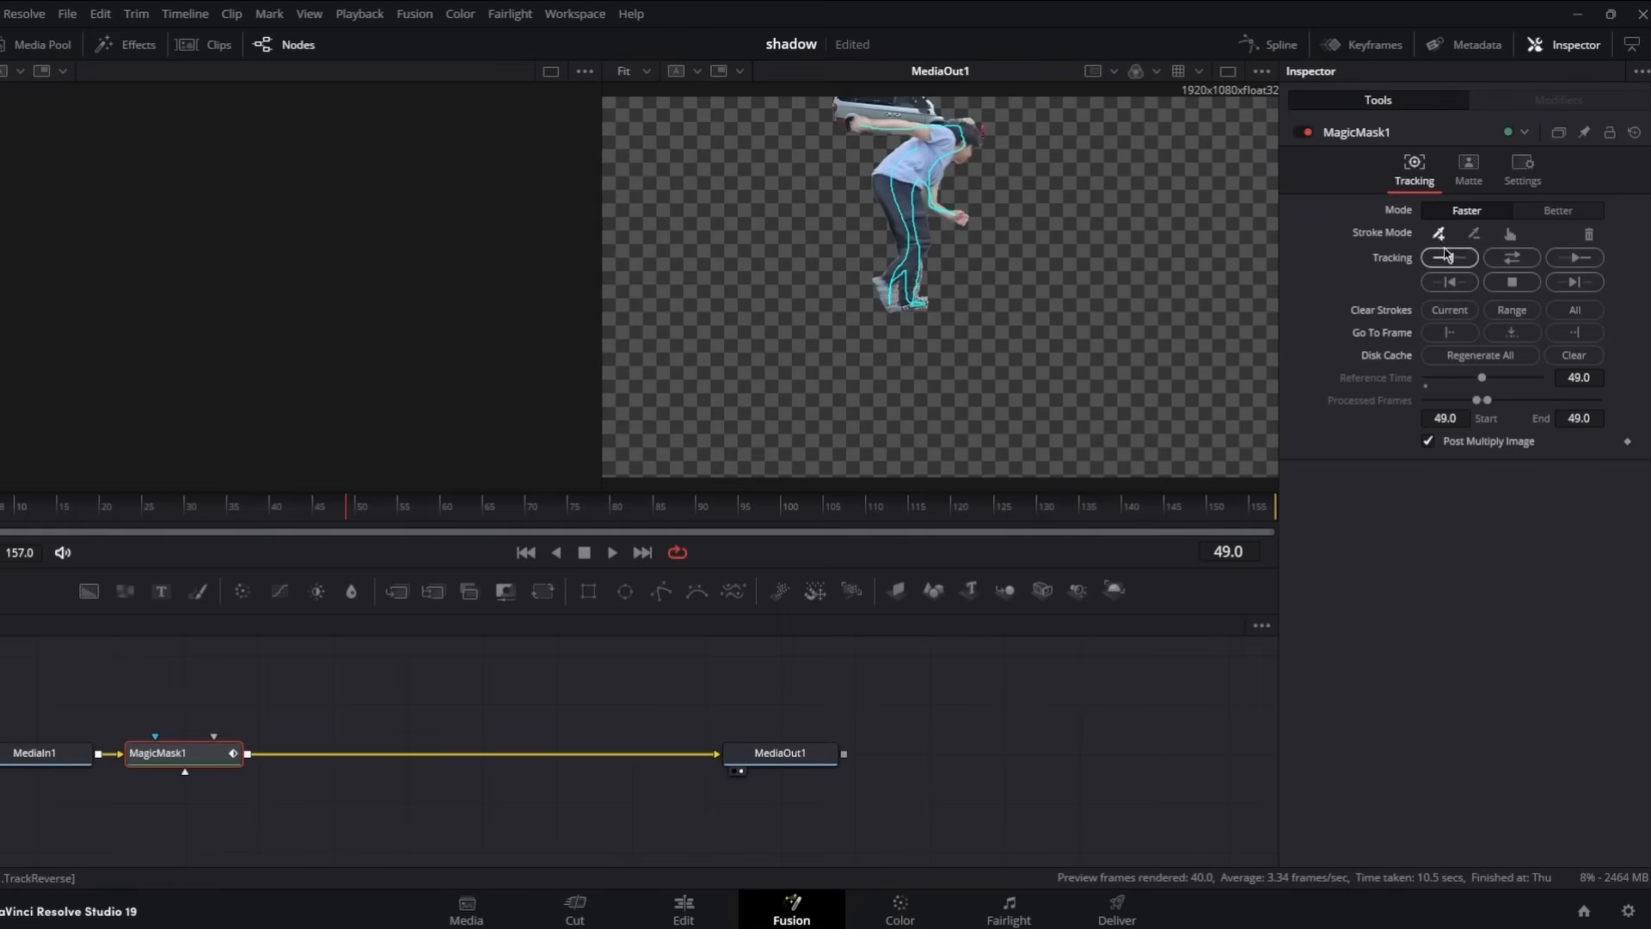
{"action": "left_click", "coordinate": [1474, 233]}
{"action": "left_click_drag", "start_coordinate": [925, 104], "coordinate": [815, 98]}
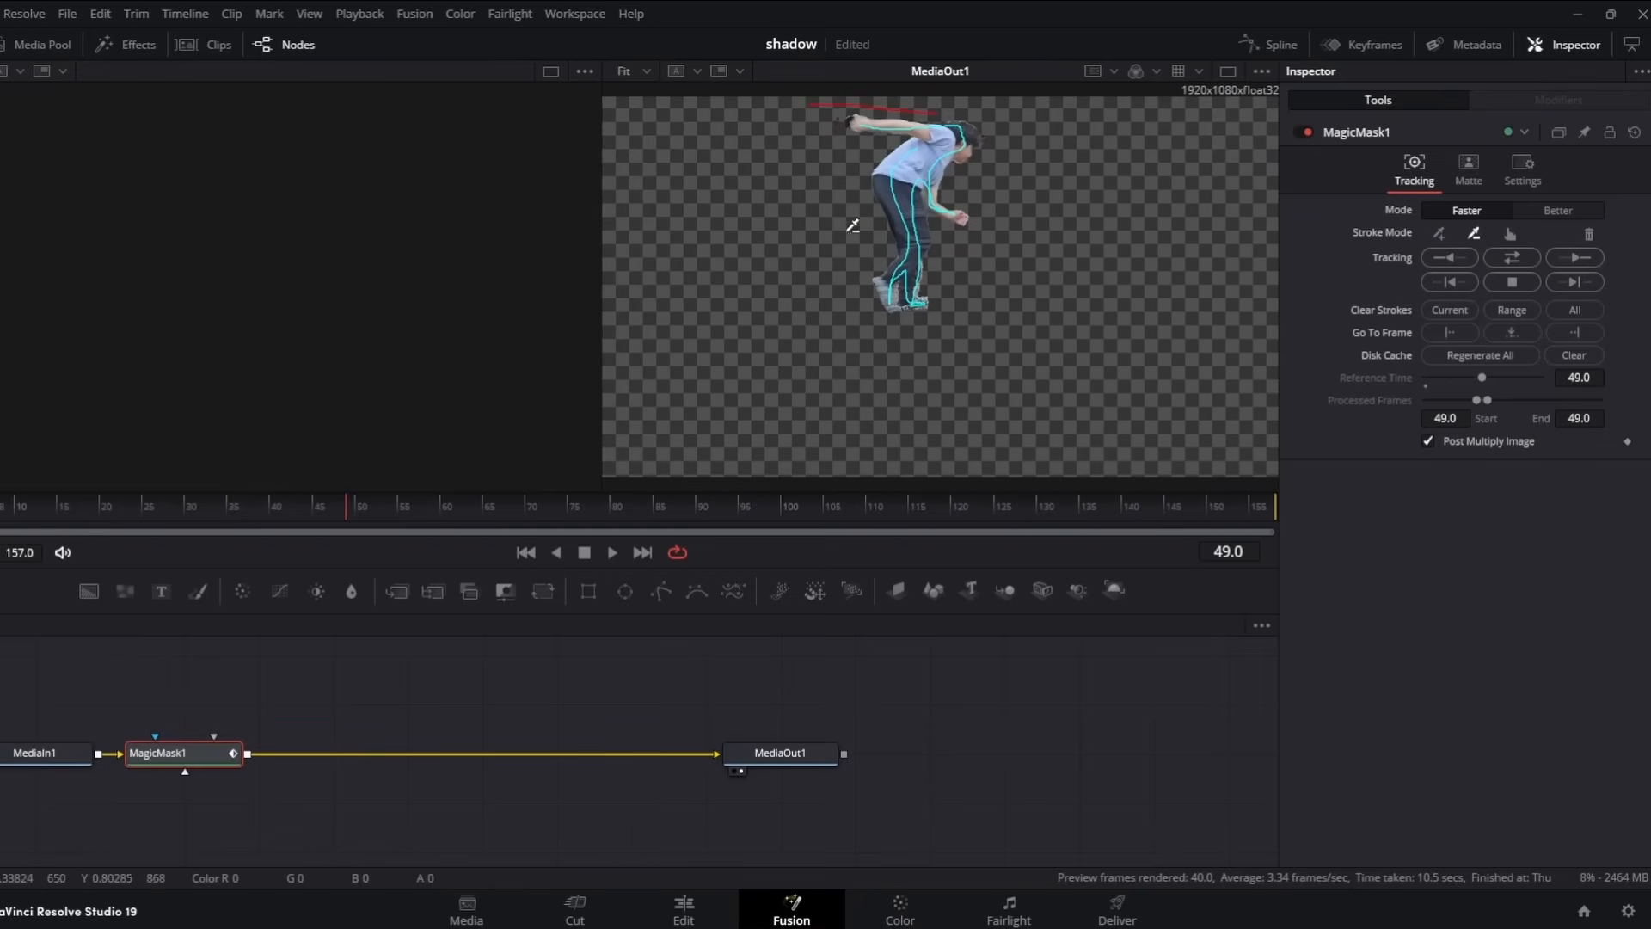
{"action": "left_click", "coordinate": [1529, 261]}
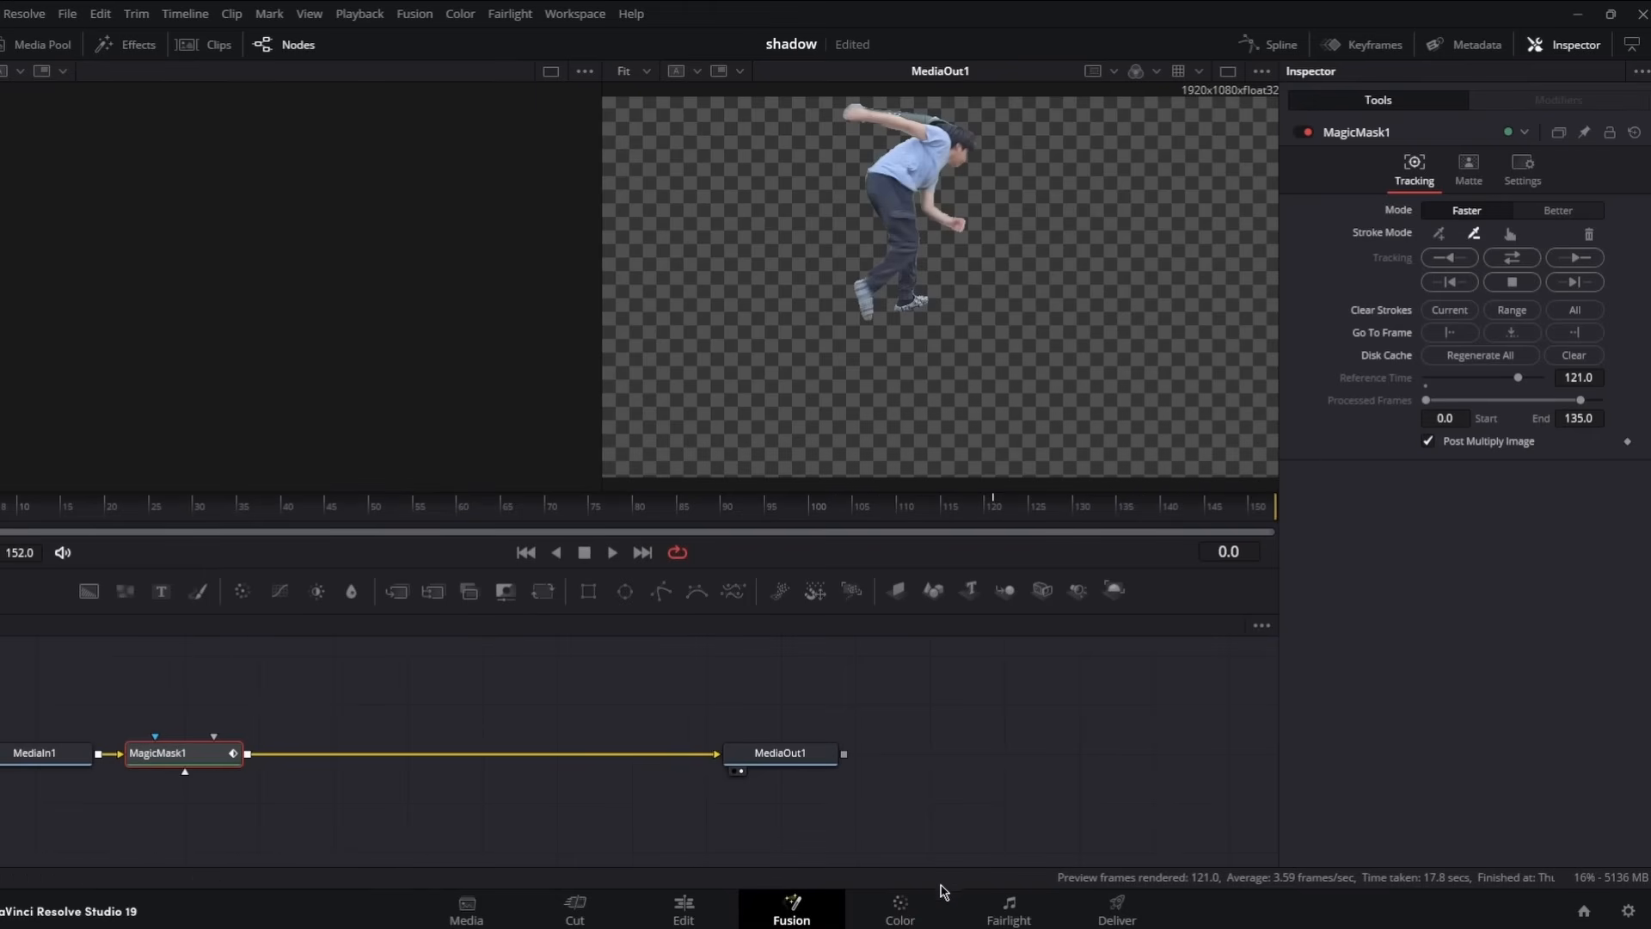
- Grade the masked freeze frame into a black silhouette by setting Contrast and Pivot to 0.000
{"action": "left_click", "coordinate": [900, 908]}
{"action": "left_click_drag", "start_coordinate": [321, 646], "coordinate": [155, 646]}
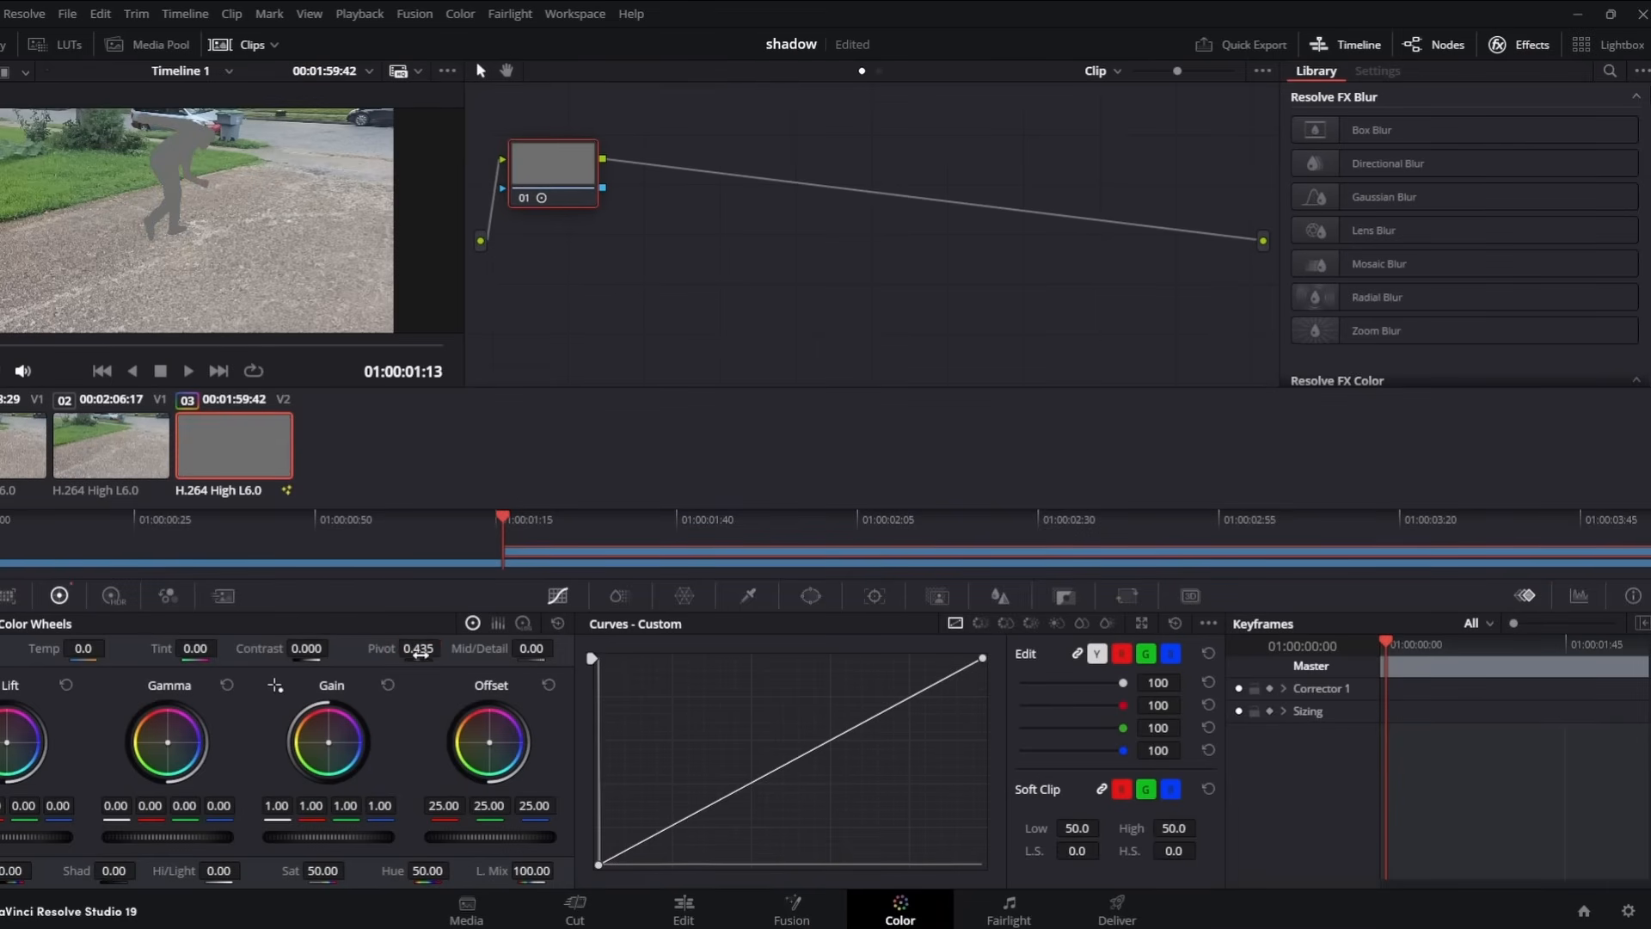
{"action": "left_click_drag", "start_coordinate": [421, 652], "coordinate": [404, 652]}
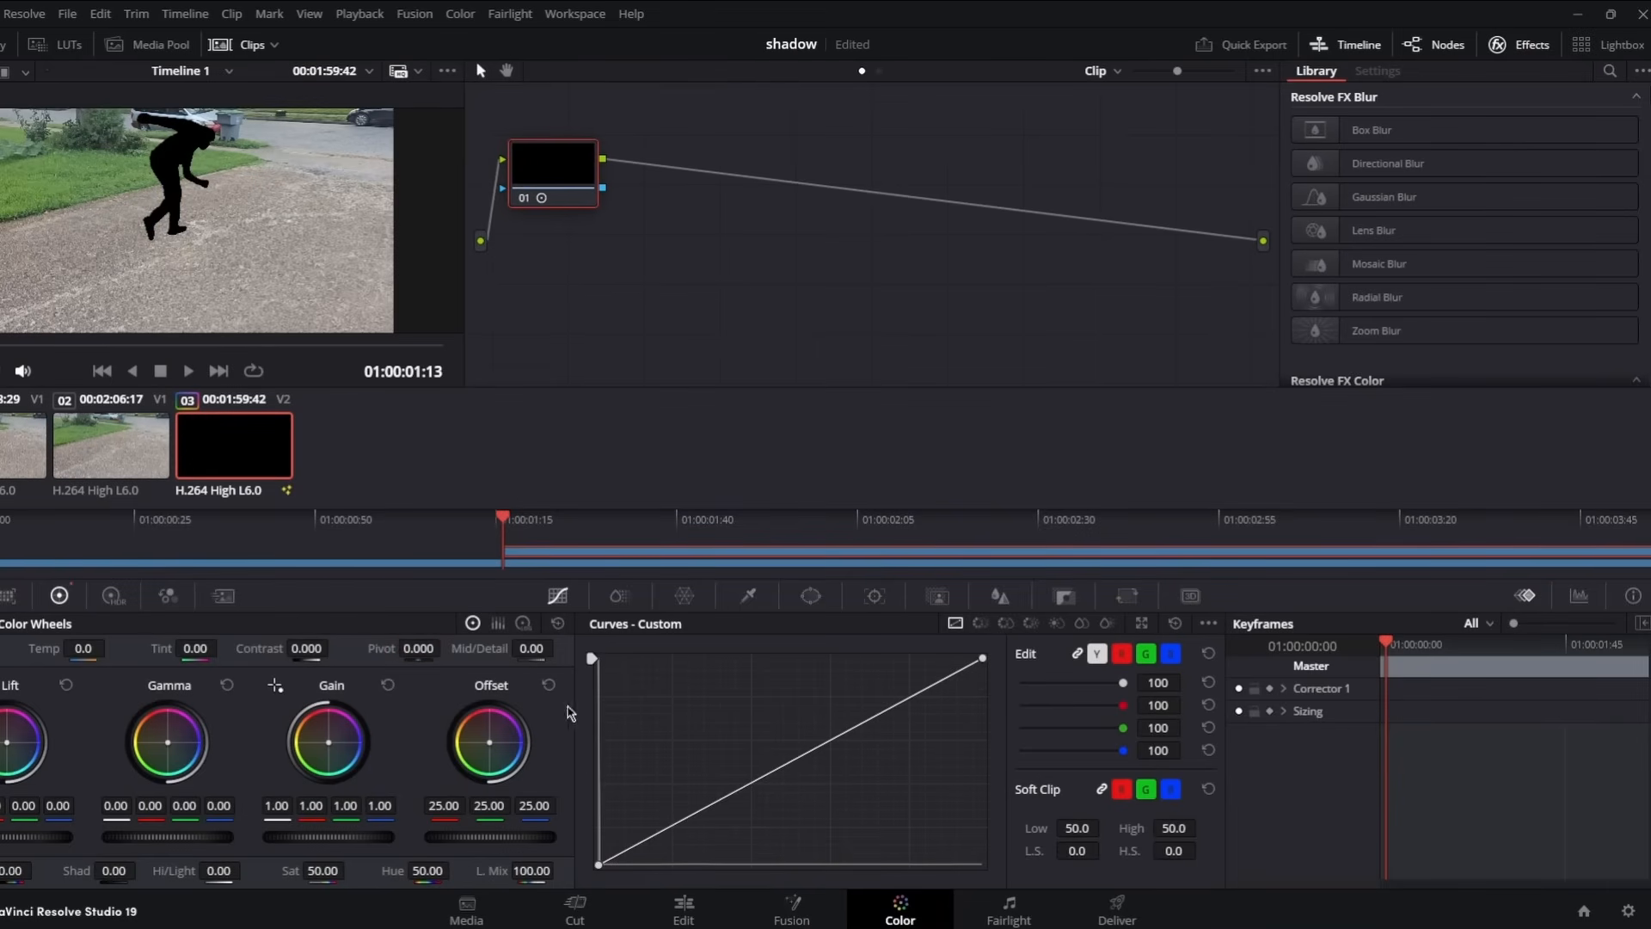
- Split the silhouette clip near its start, at 01:00:01:17, and open the timeline on the Edit page
{"action": "left_click", "coordinate": [572, 911]}
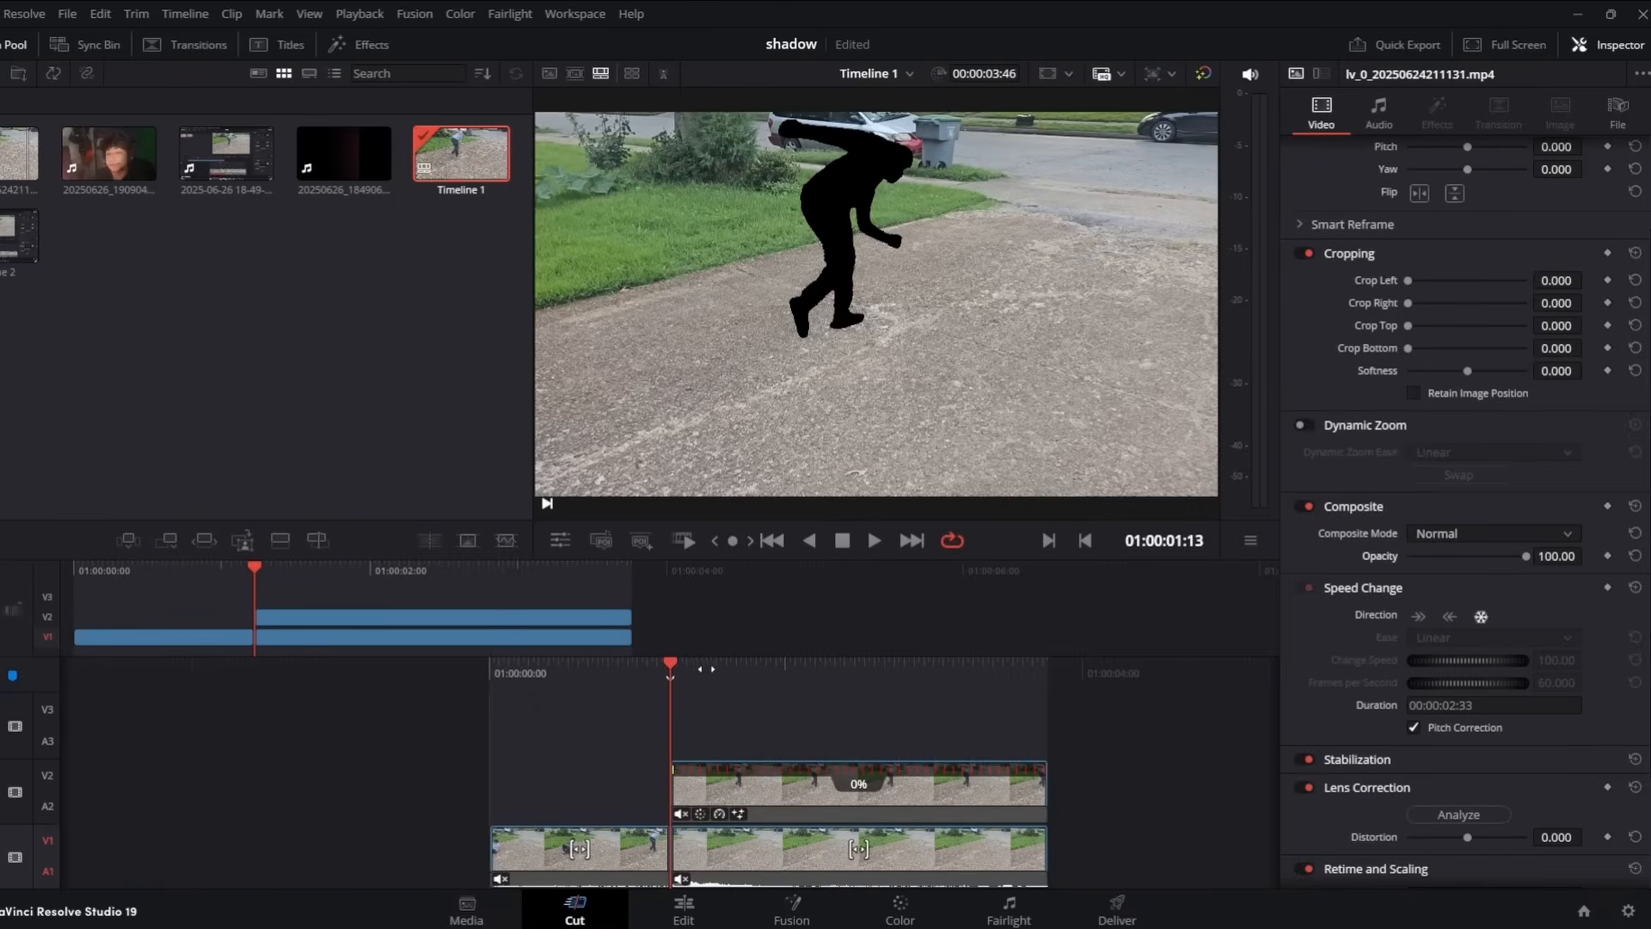
{"action": "left_click_drag", "start_coordinate": [701, 669], "coordinate": [697, 669]}
{"action": "left_click", "coordinate": [693, 774]}
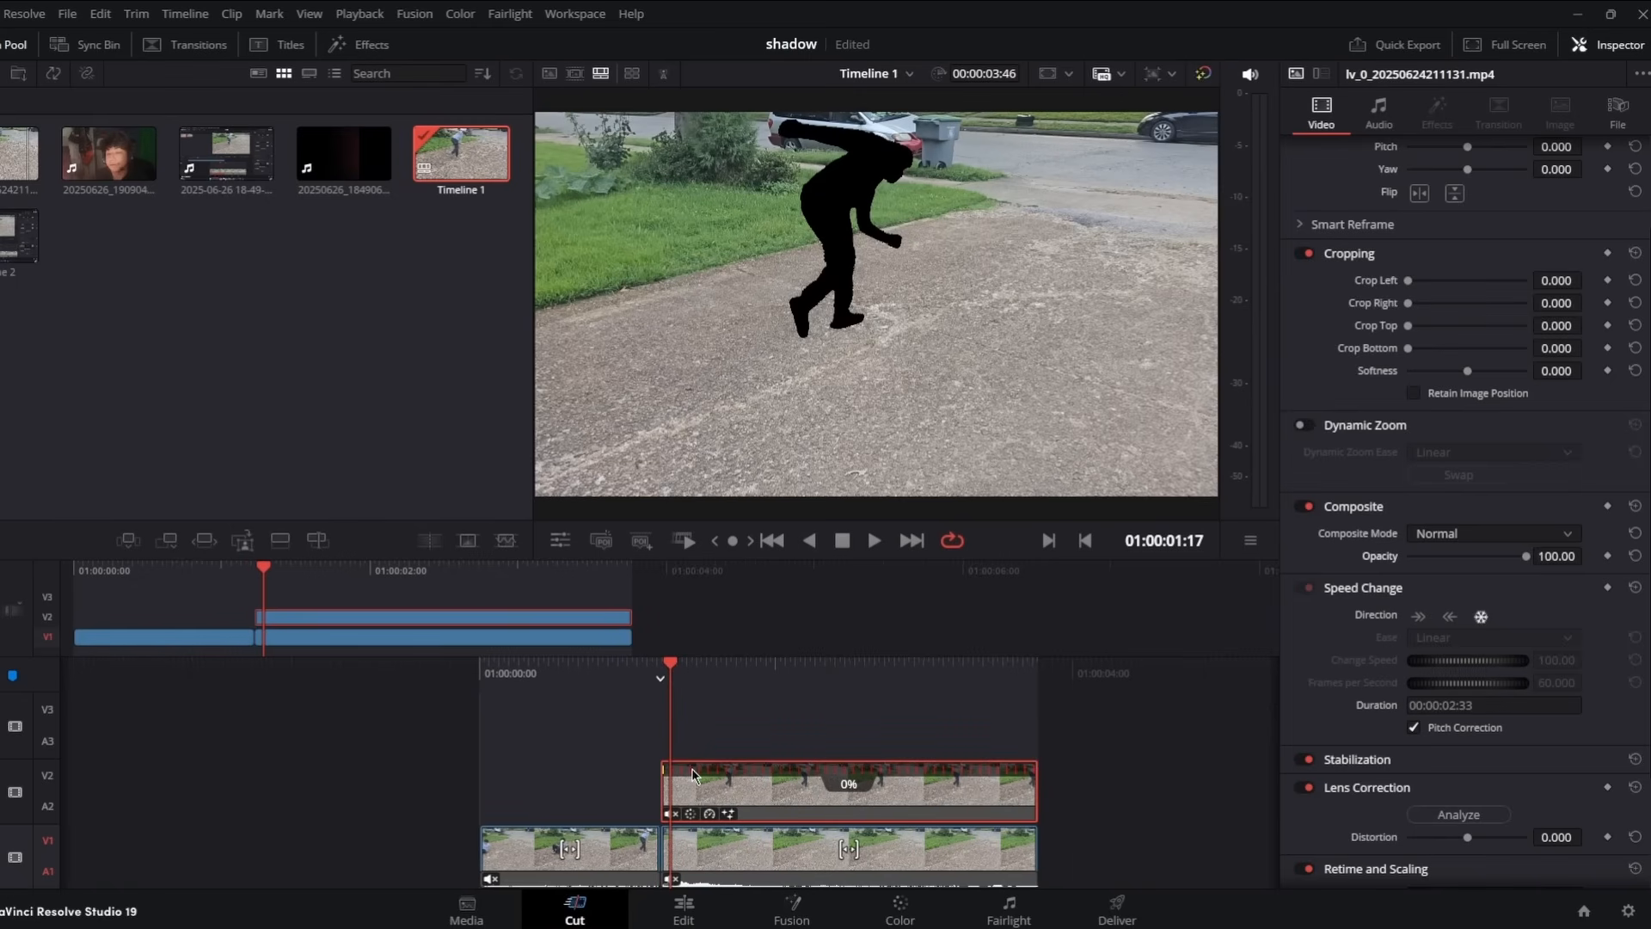
{"action": "left_click", "coordinate": [684, 908]}
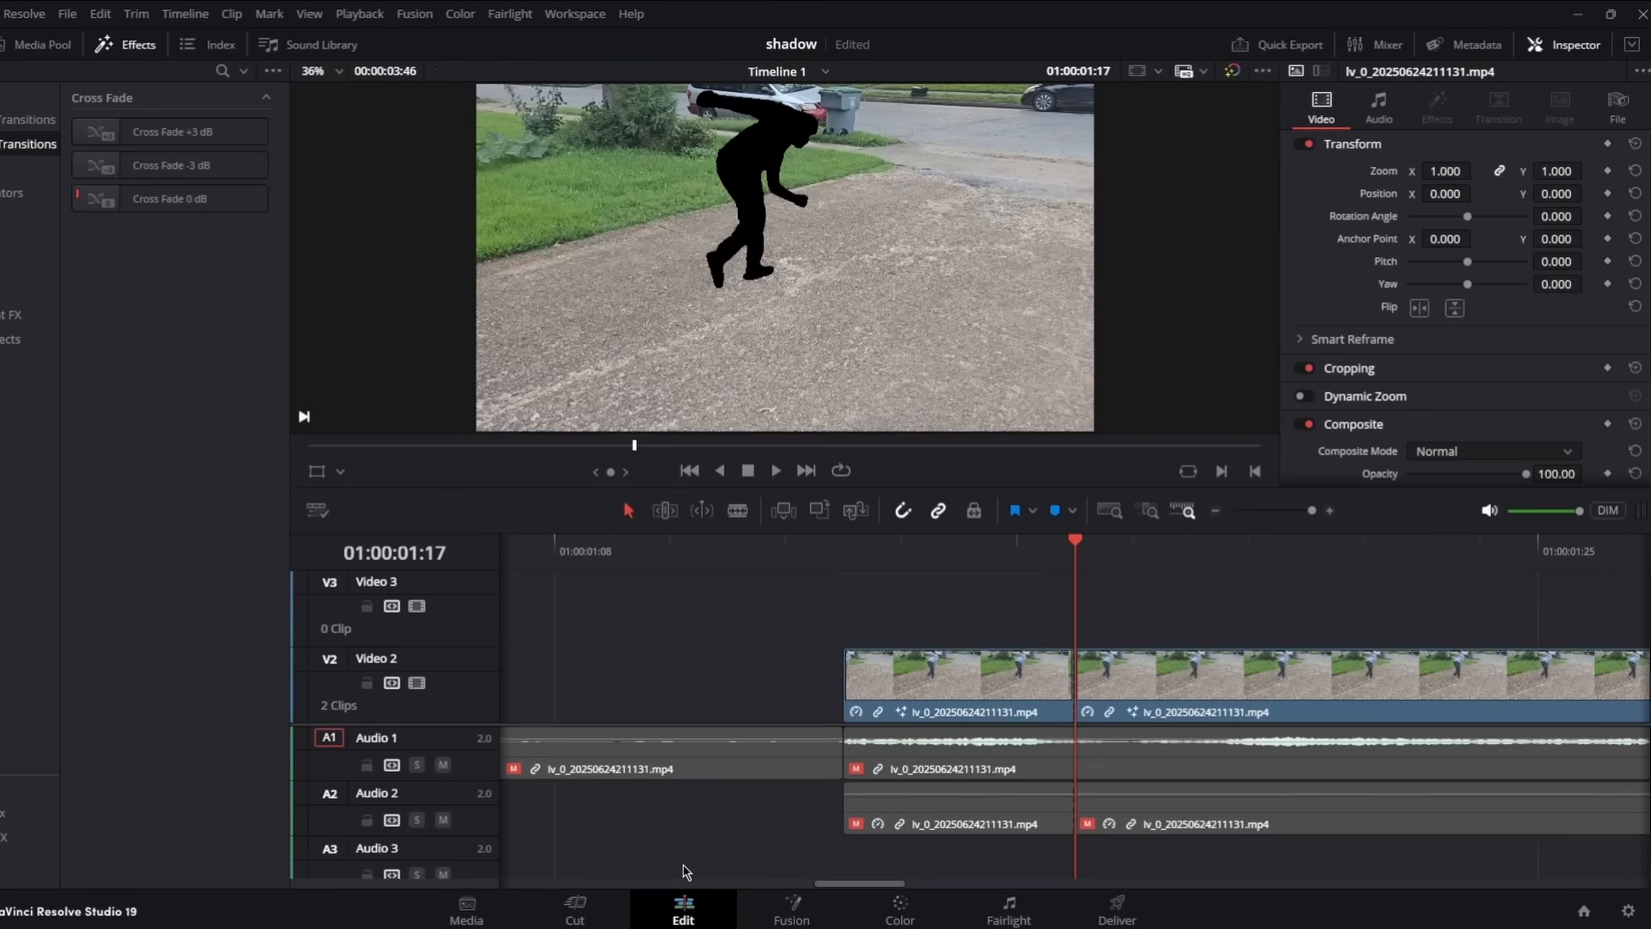
- Open the short first silhouette piece in Fusion and add a DVE node after MagicMask1
{"action": "left_click_drag", "start_coordinate": [1080, 549], "coordinate": [978, 557]}
{"action": "left_click", "coordinate": [792, 904]}
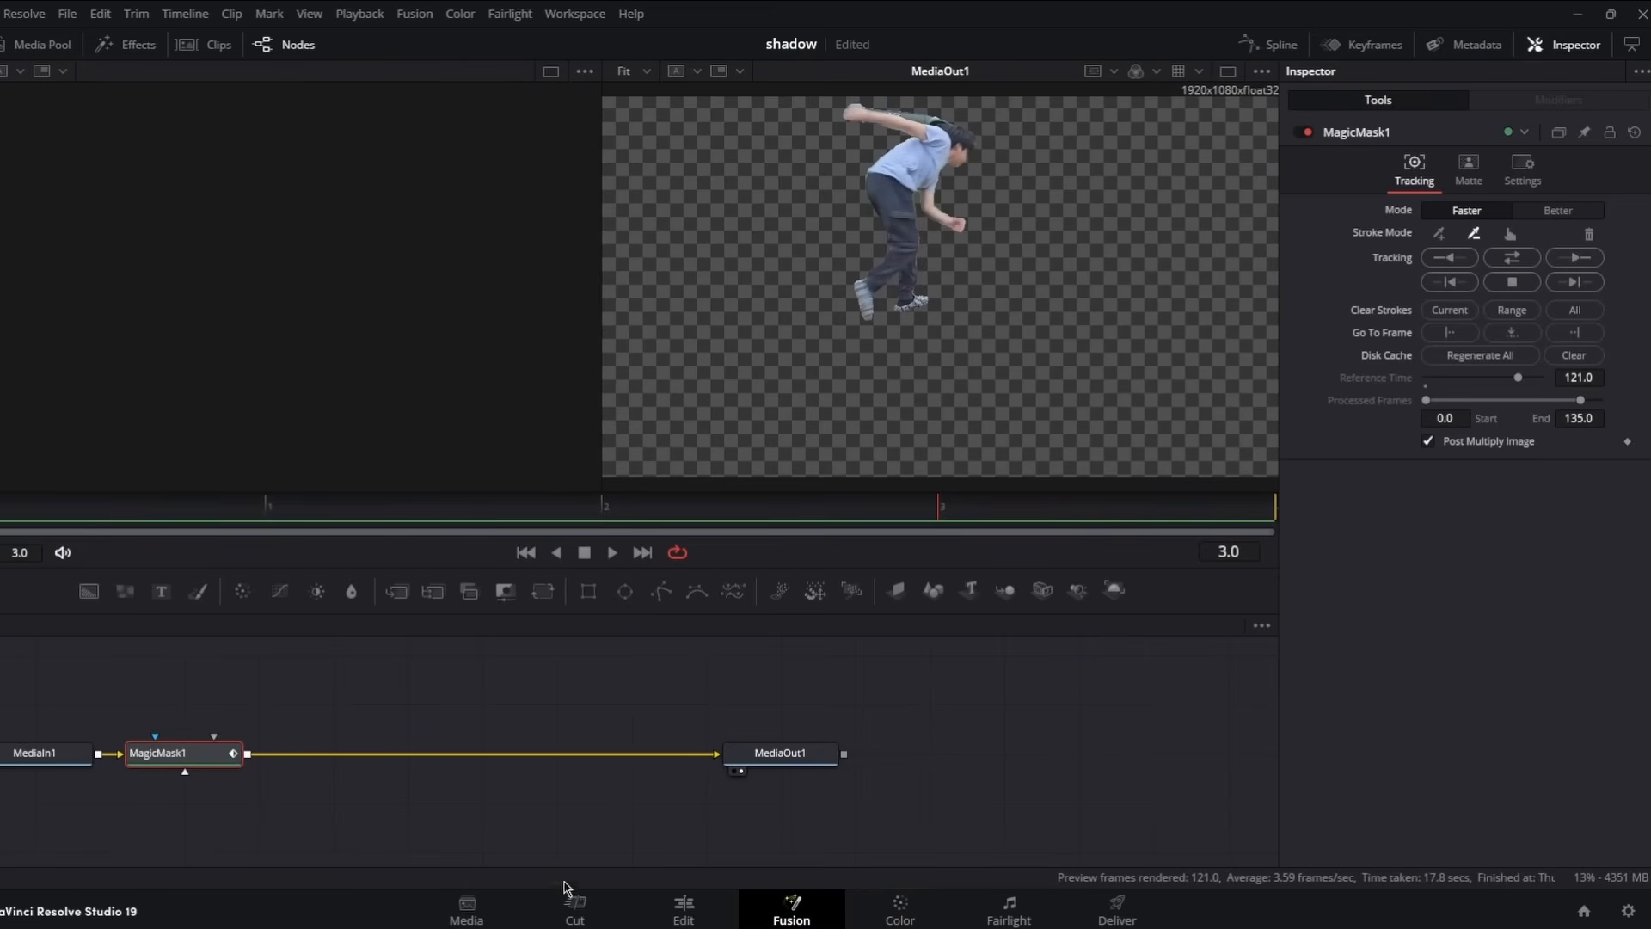
{"action": "key", "text": "shift+space"}
{"action": "type", "text": "dve"}
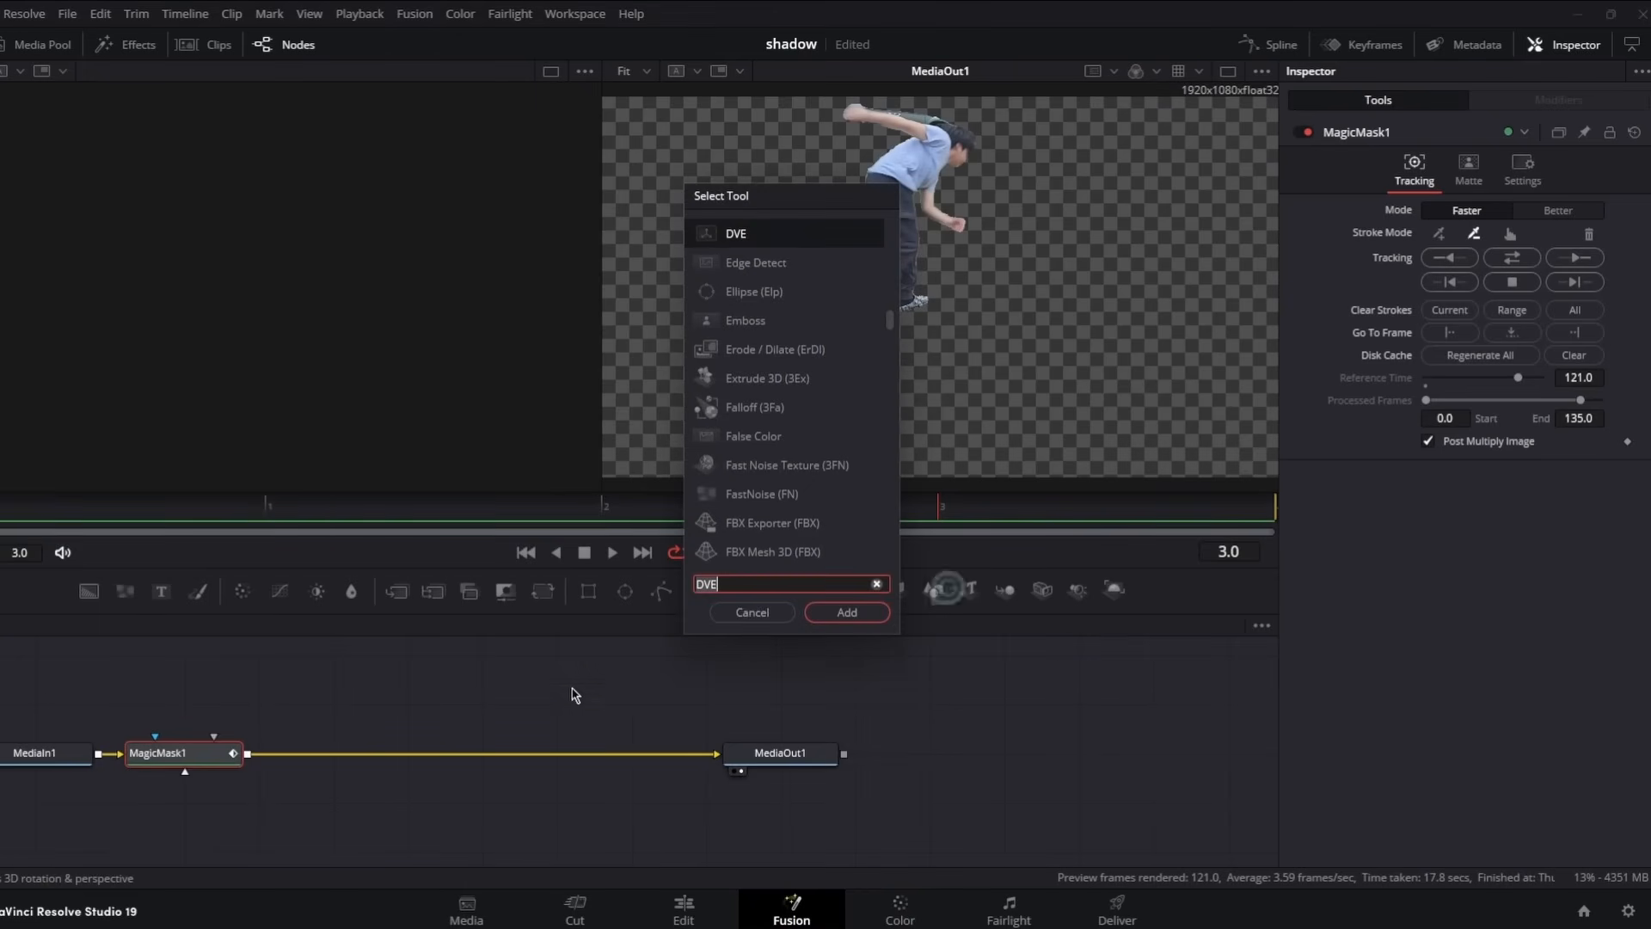
{"action": "left_click", "coordinate": [846, 612]}
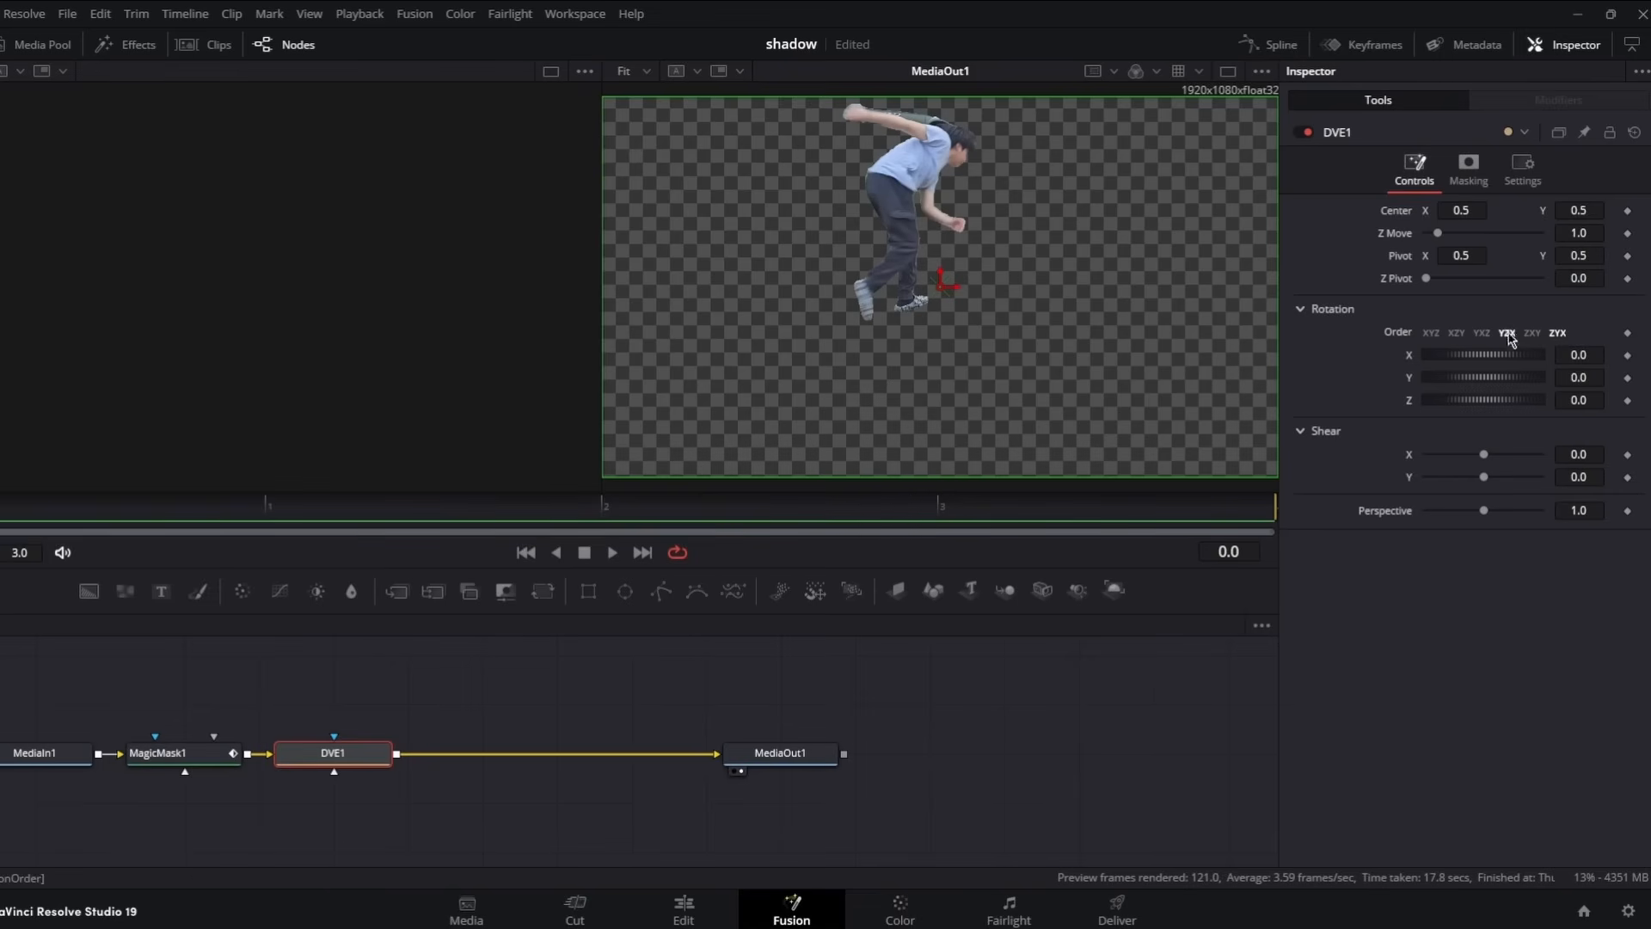
- Set keyframes at frame 0 for the DVE's Center, Z Move, and X, Y and Z rotation
{"action": "left_click", "coordinate": [1627, 212]}
{"action": "left_click", "coordinate": [1628, 233]}
{"action": "left_click", "coordinate": [1628, 357]}
{"action": "left_click", "coordinate": [1628, 379]}
{"action": "left_click", "coordinate": [1628, 402]}
- At frame 3, lay the figure flat with DVE rotation X -71.0 and Z -37.5, and Center X 0.494 and Y 0.472
{"action": "left_click", "coordinate": [247, 506]}
{"action": "left_click", "coordinate": [939, 515]}
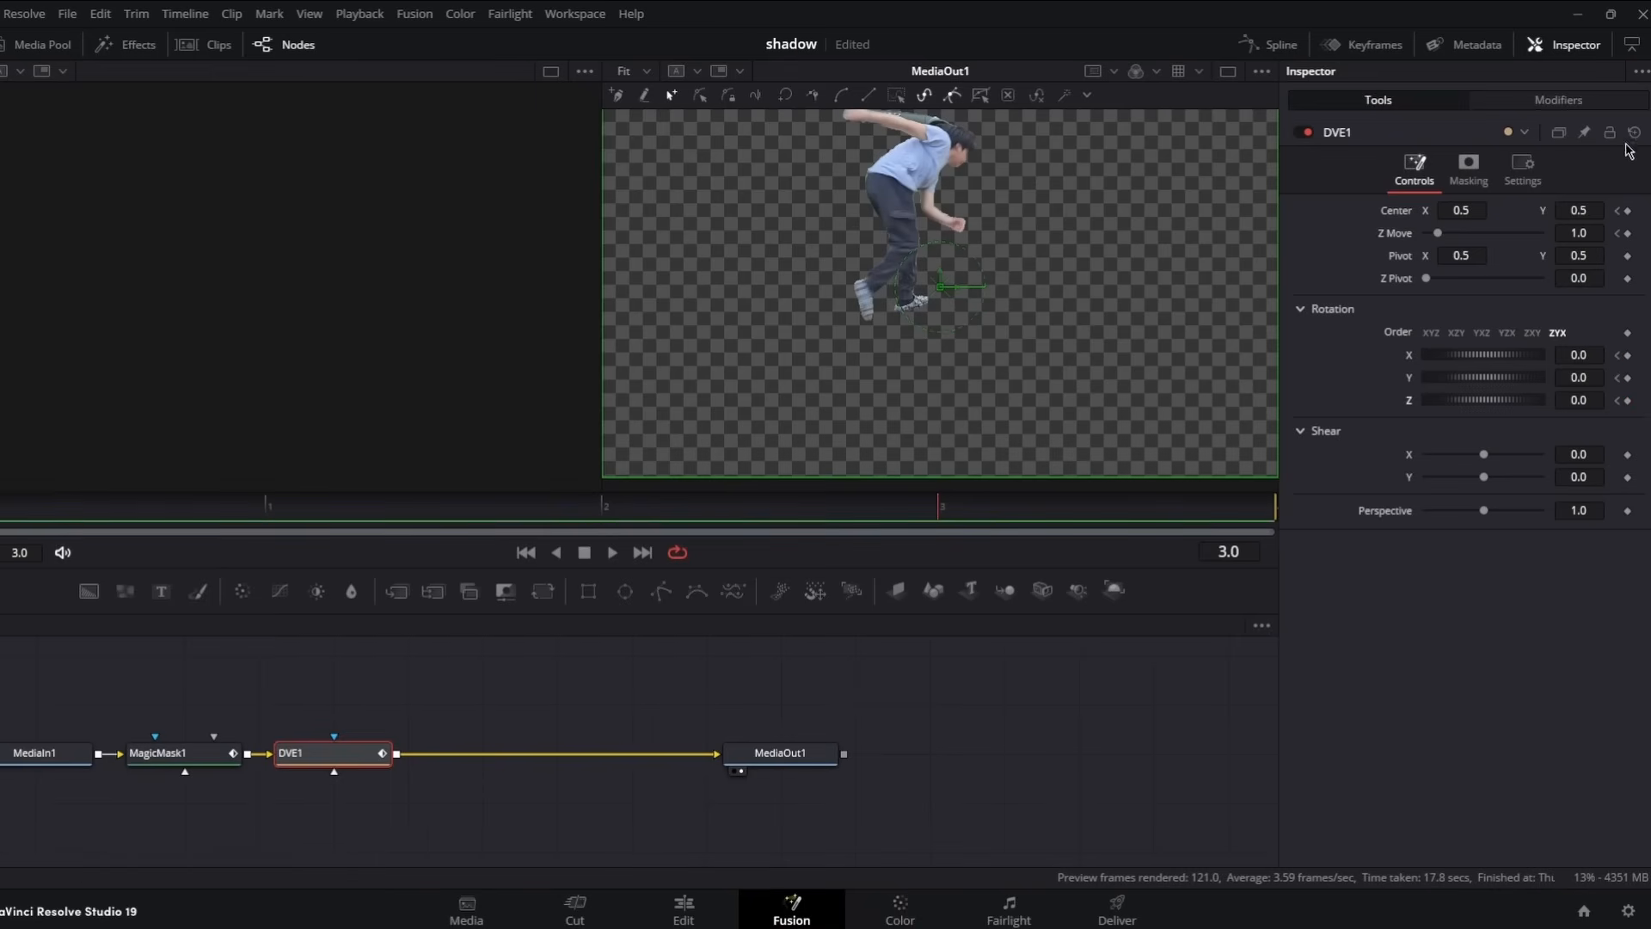
{"action": "left_click_drag", "start_coordinate": [1580, 355], "coordinate": [1564, 401]}
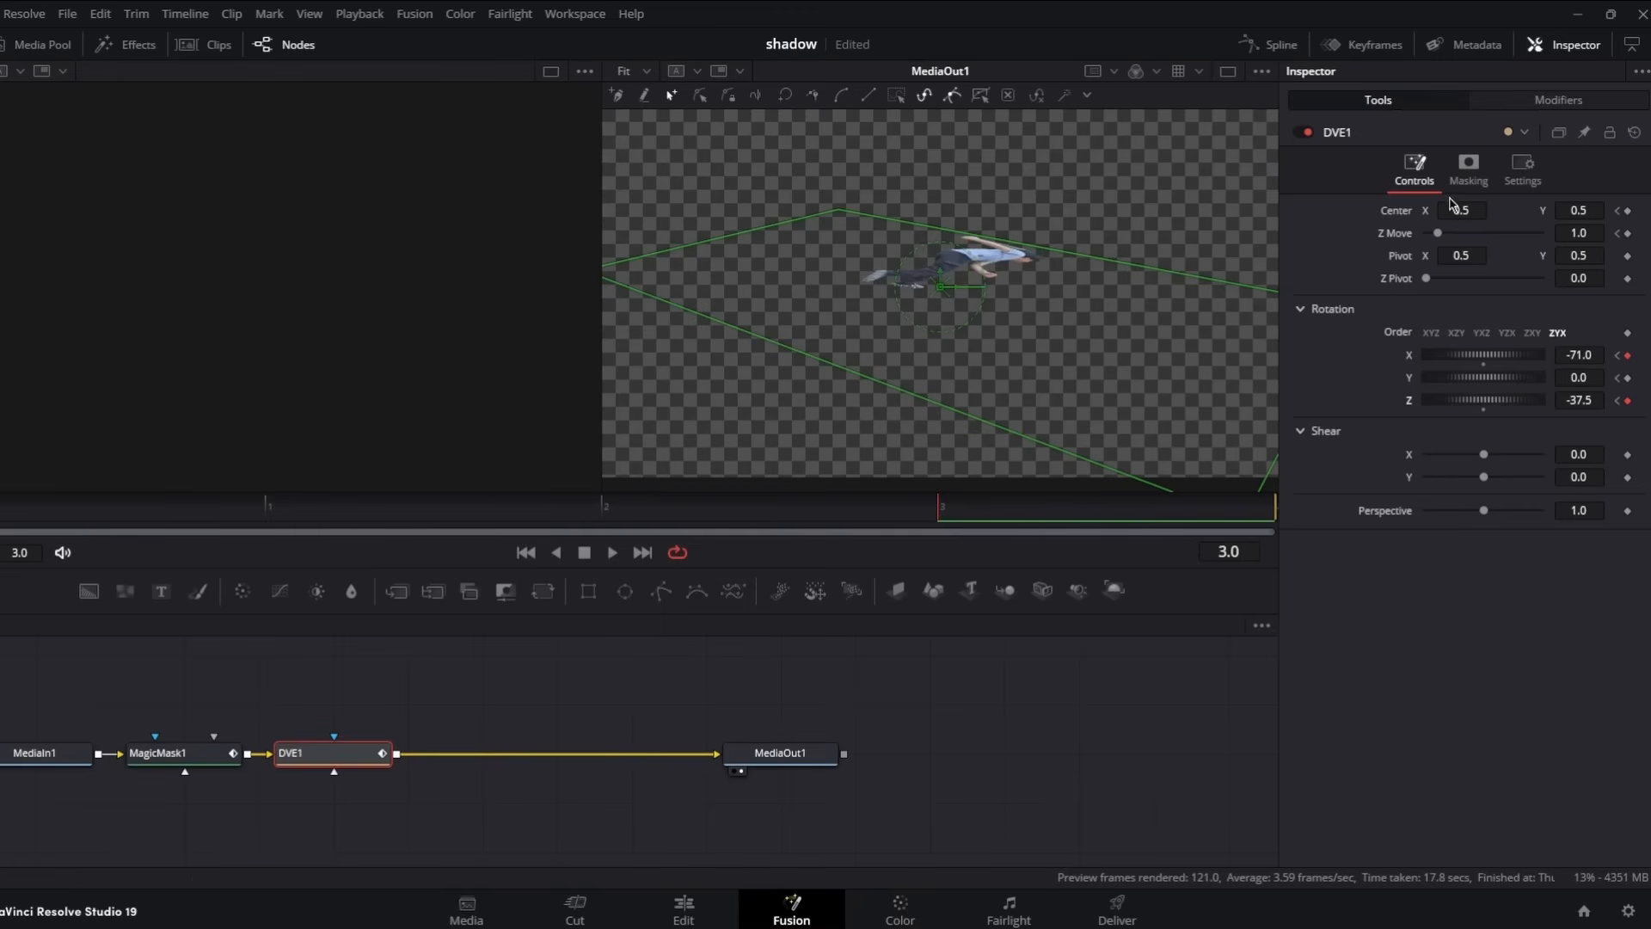
{"action": "left_click_drag", "start_coordinate": [1463, 206], "coordinate": [1458, 207]}
{"action": "left_click_drag", "start_coordinate": [1568, 211], "coordinate": [1544, 211]}
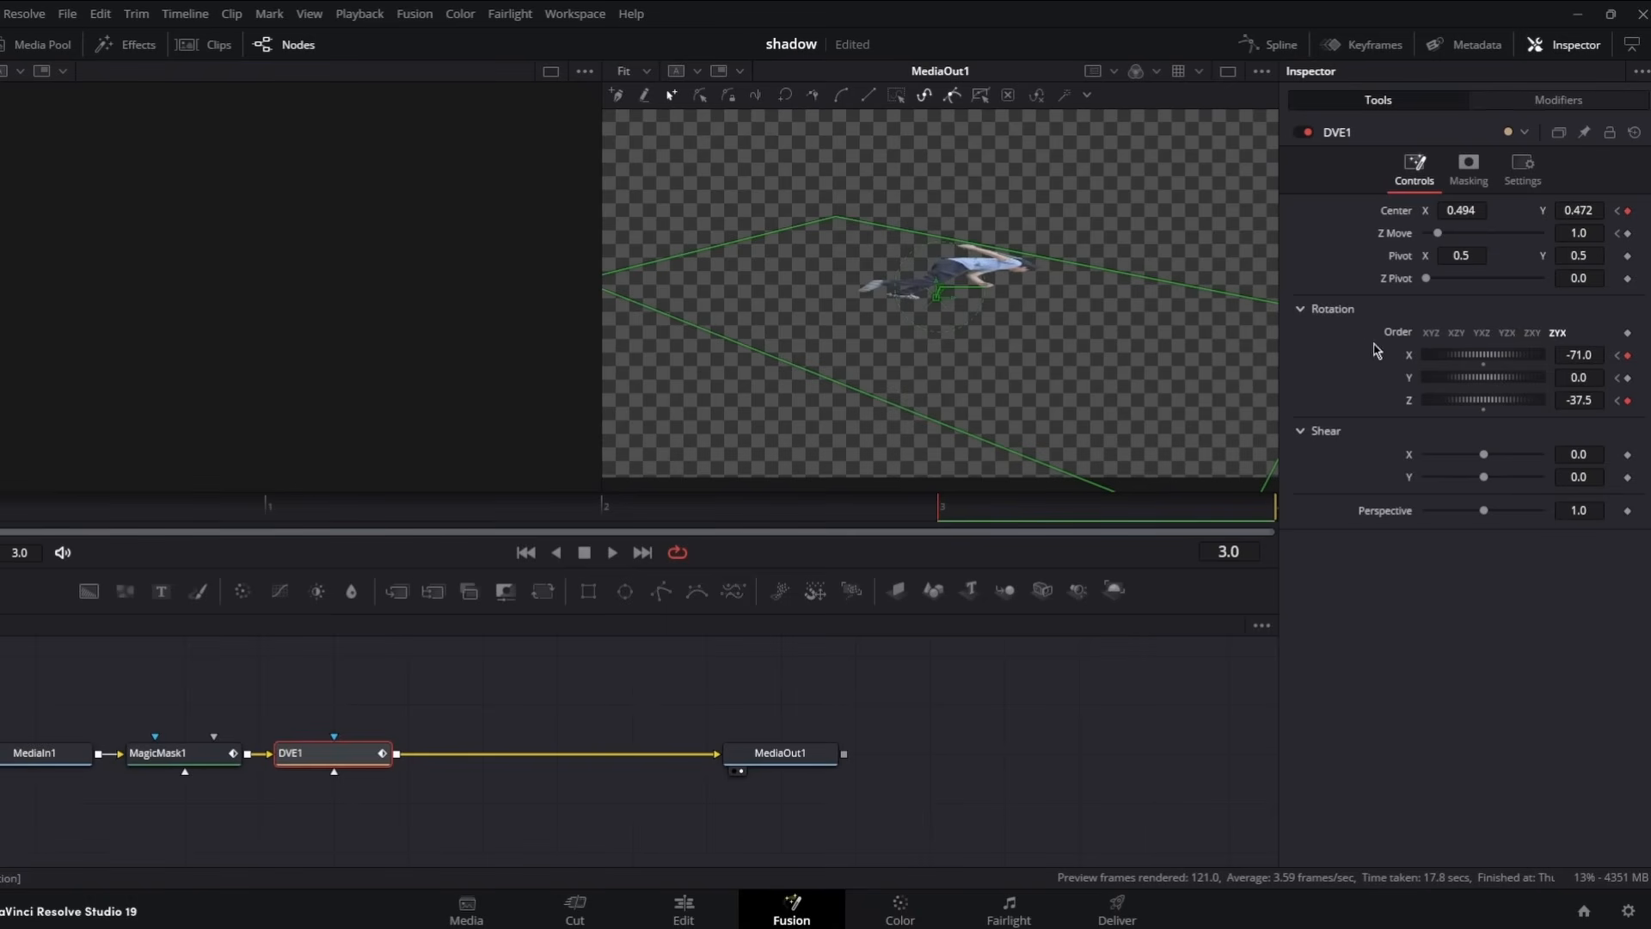
{"action": "left_click", "coordinate": [361, 507]}
- Add a Directional Blur (DrBl) node after DVE1
{"action": "key", "text": "shift+space"}
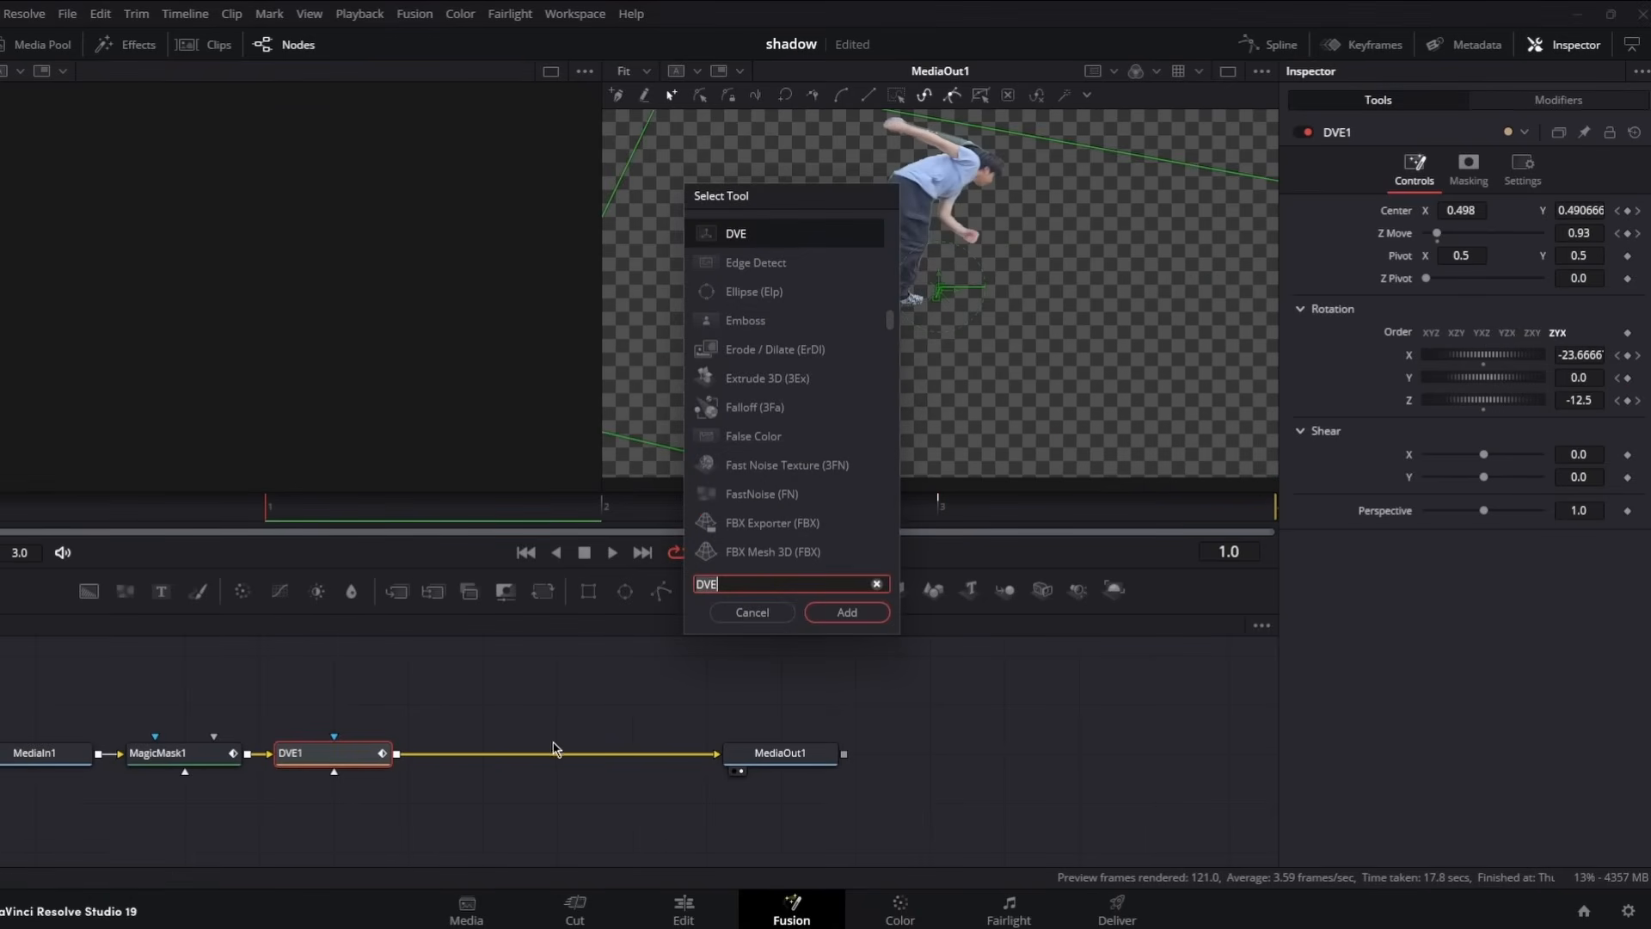
{"action": "type", "text": "dire"}
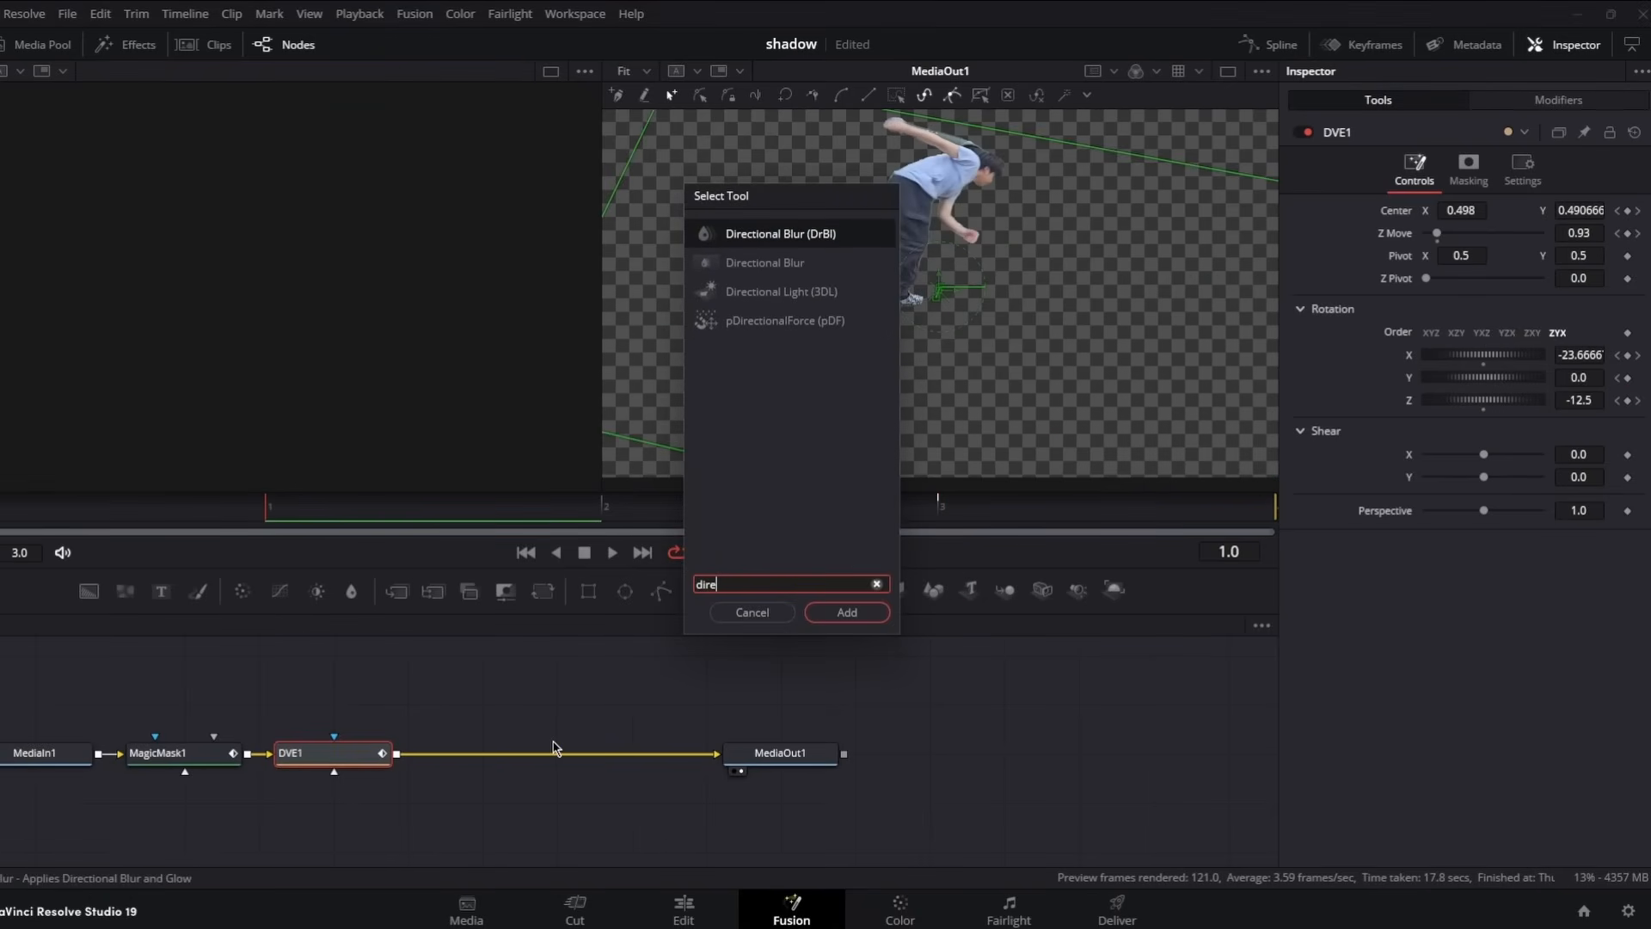
{"action": "left_click", "coordinate": [791, 245]}
{"action": "left_click", "coordinate": [847, 612]}
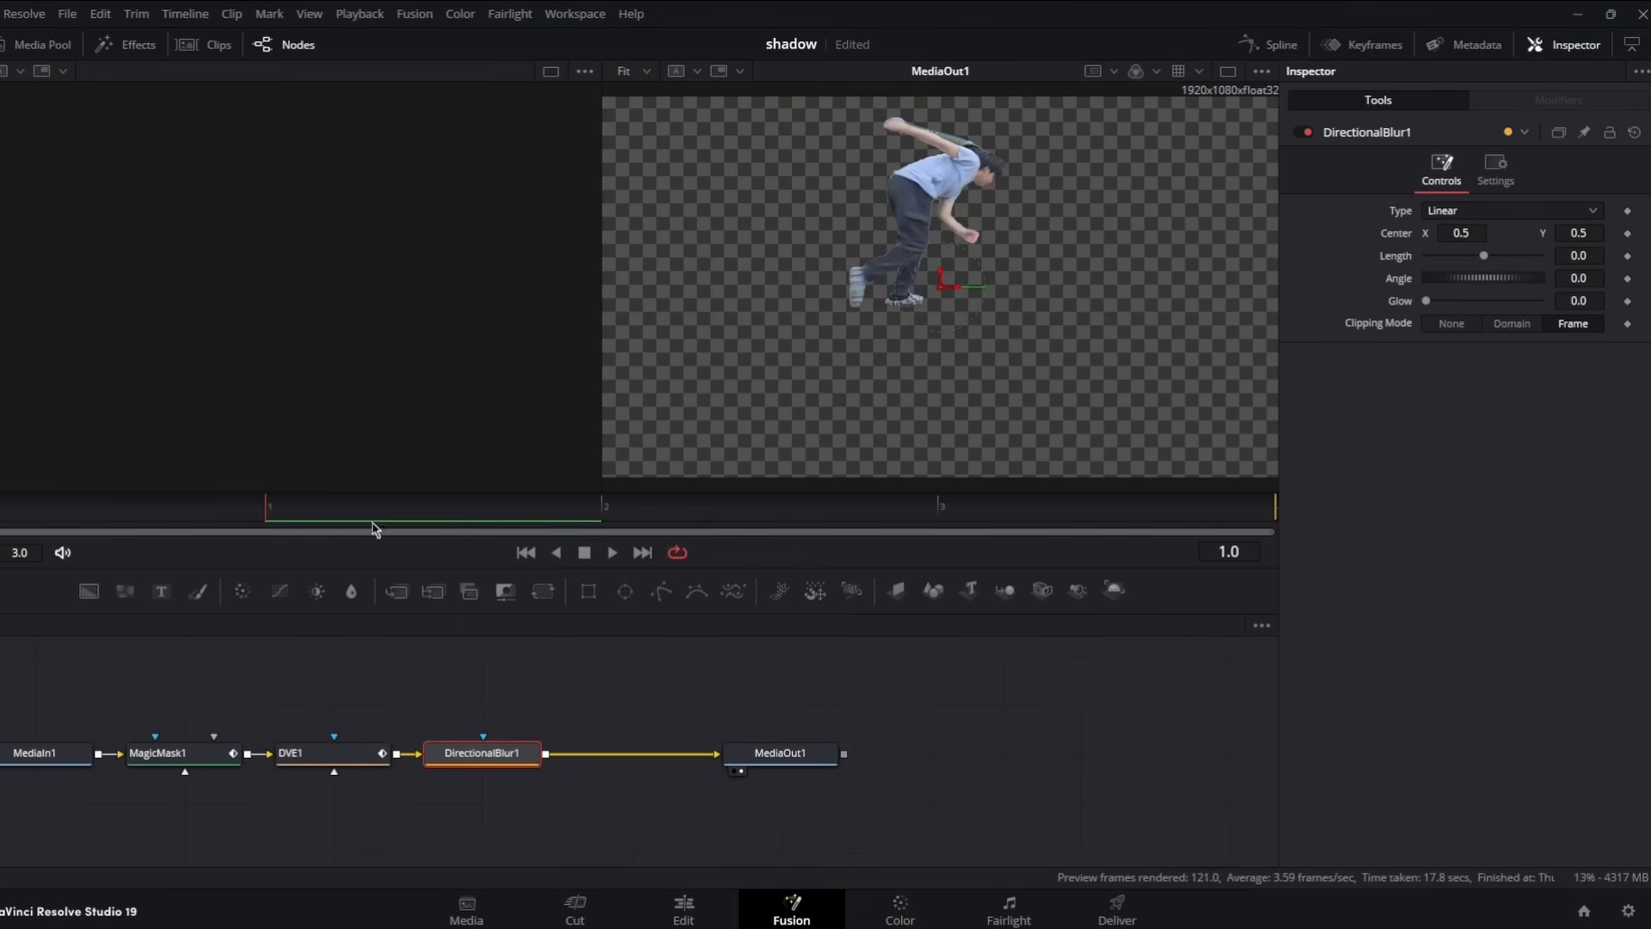
- Set keyframes at frame 0 for the Directional Blur's Type, Center, Length, Angle and Glow
{"action": "left_click_drag", "start_coordinate": [268, 503], "coordinate": [177, 509]}
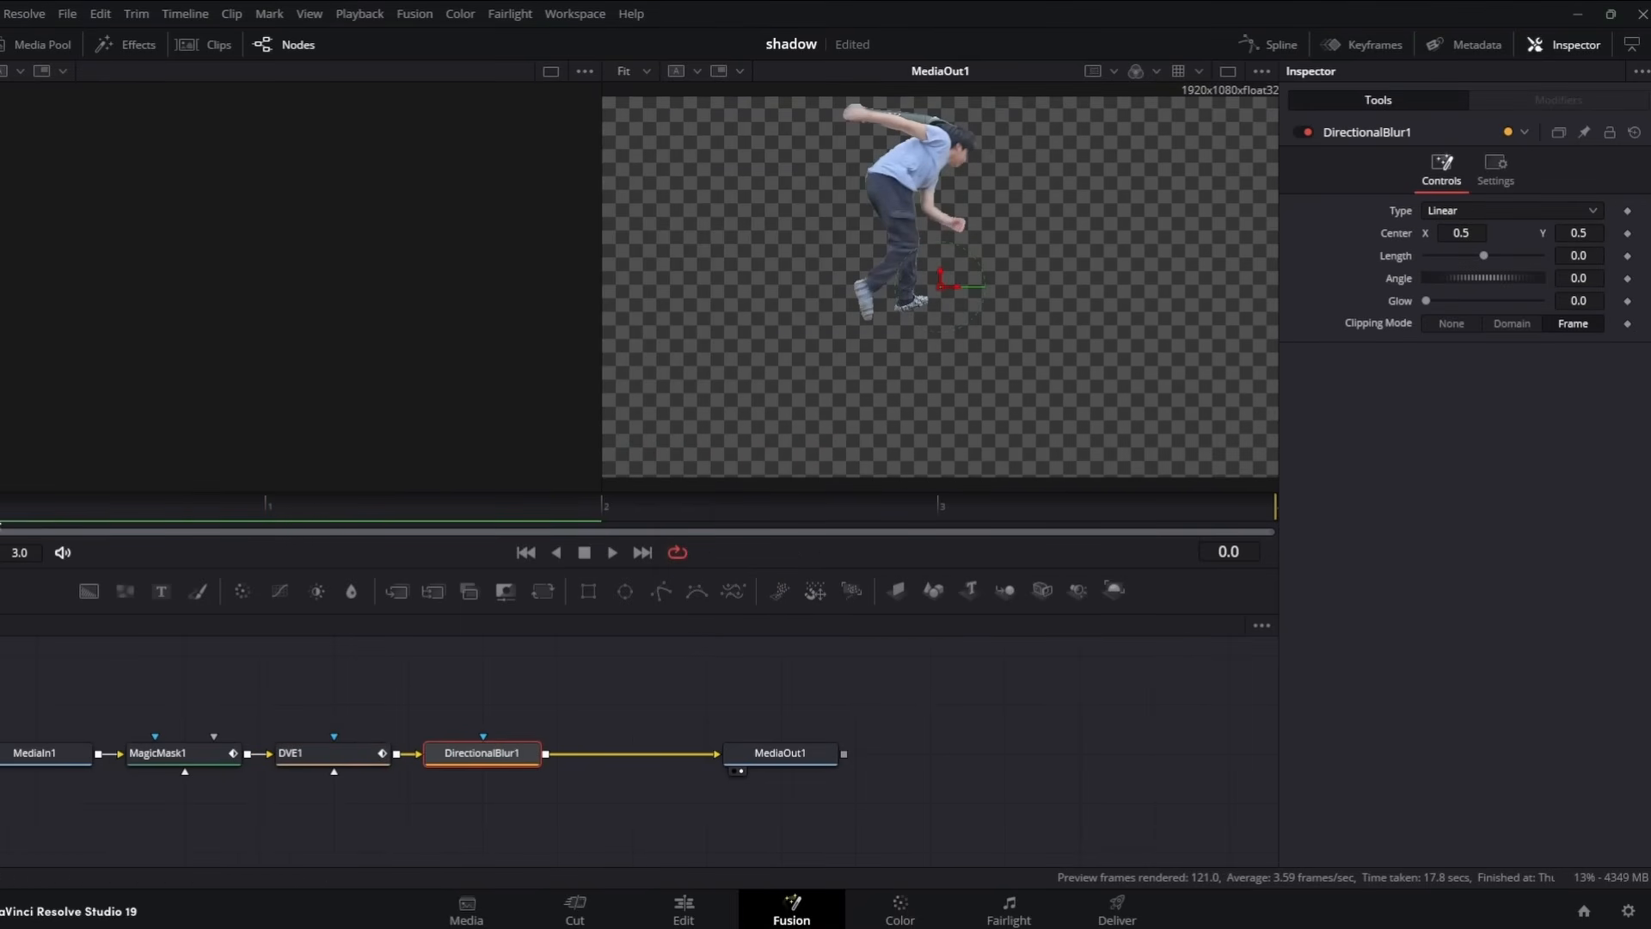
{"action": "left_click", "coordinate": [1627, 211]}
{"action": "left_click", "coordinate": [1627, 233]}
{"action": "left_click", "coordinate": [1628, 256]}
{"action": "left_click", "coordinate": [1628, 278]}
{"action": "left_click", "coordinate": [1627, 300]}
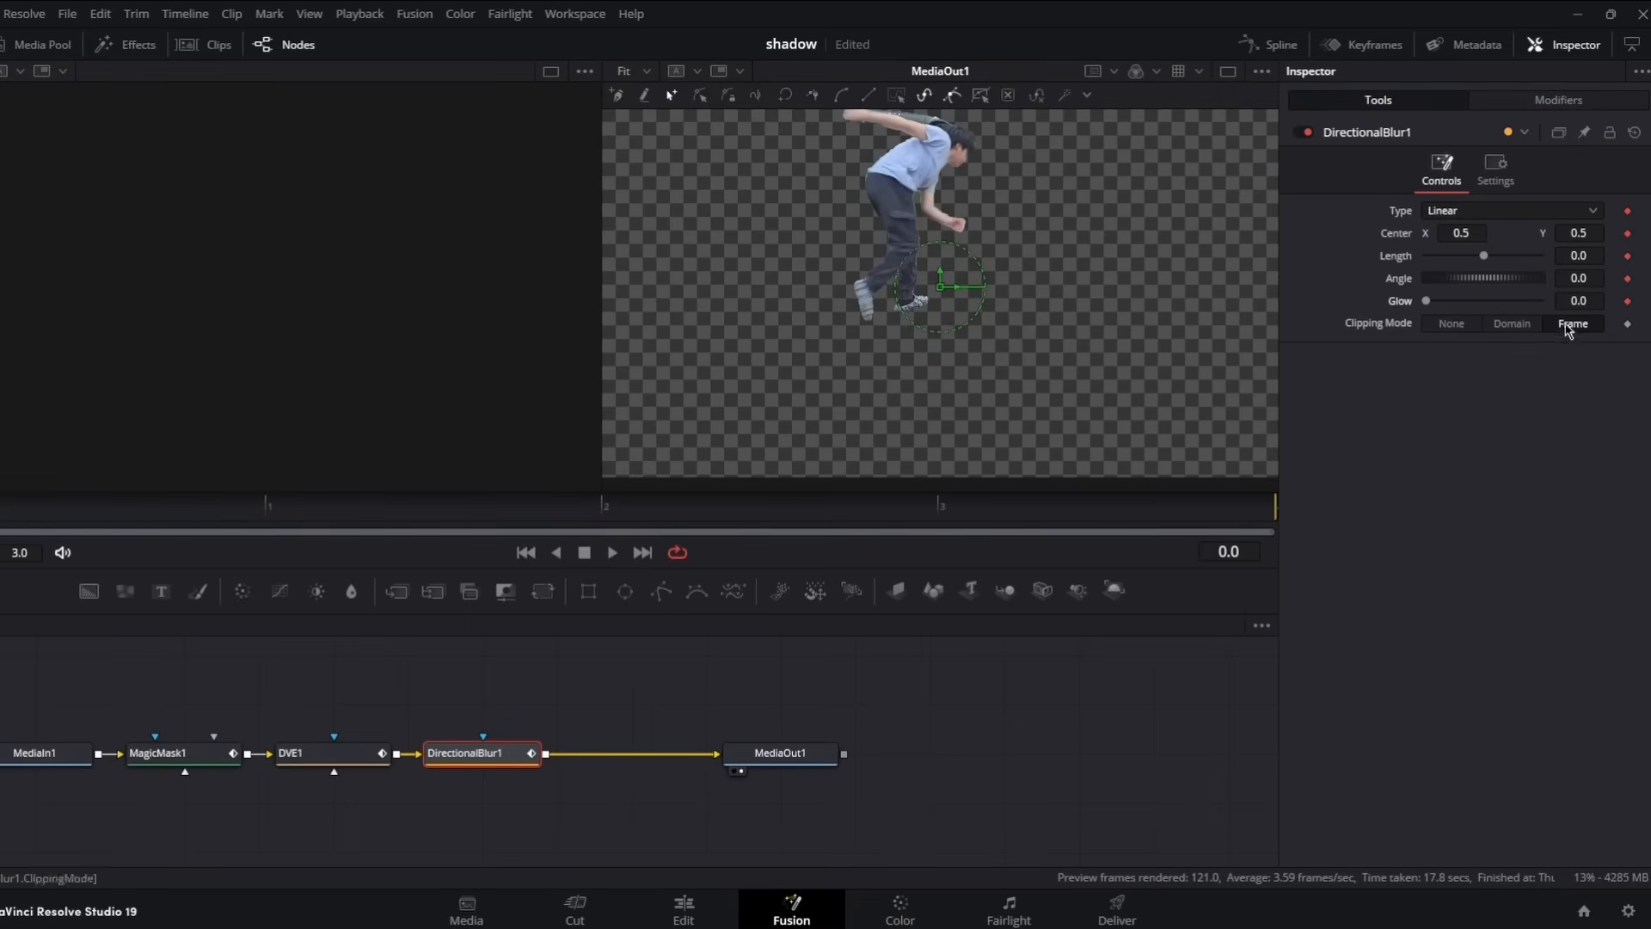
- At frame 3, set the Directional Blur's Center to X 0.602 and Y 0.556, its Angle to 12.4, and adjust its Length
{"action": "left_click_drag", "start_coordinate": [248, 511], "coordinate": [1238, 508]}
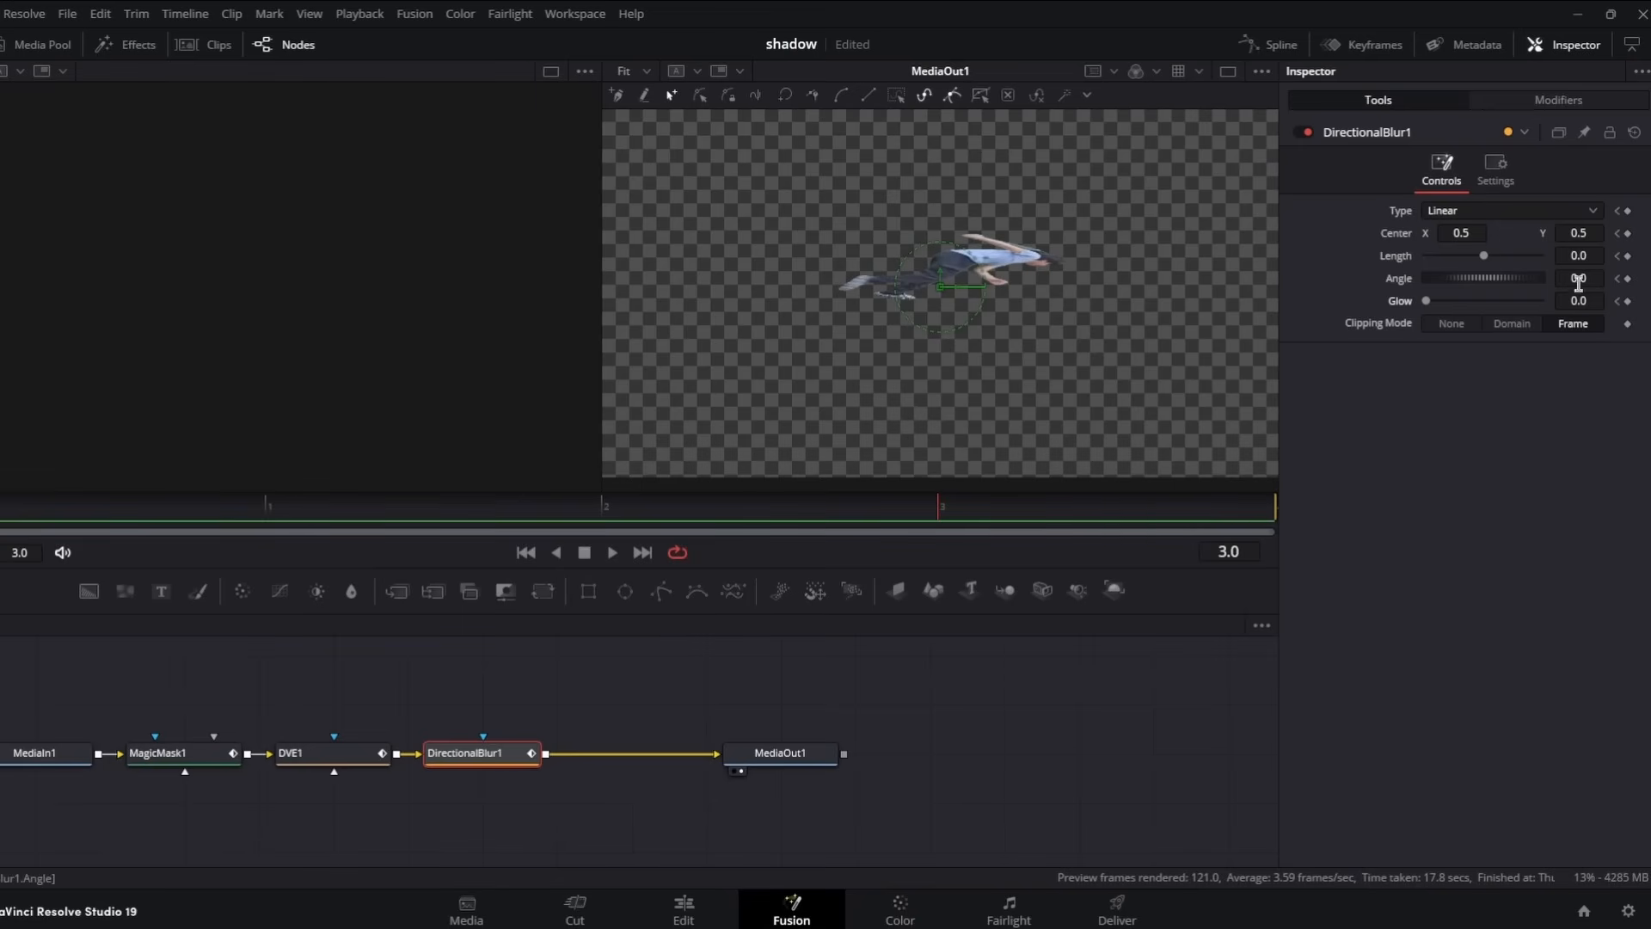
{"action": "left_click_drag", "start_coordinate": [1460, 231], "coordinate": [1461, 231]}
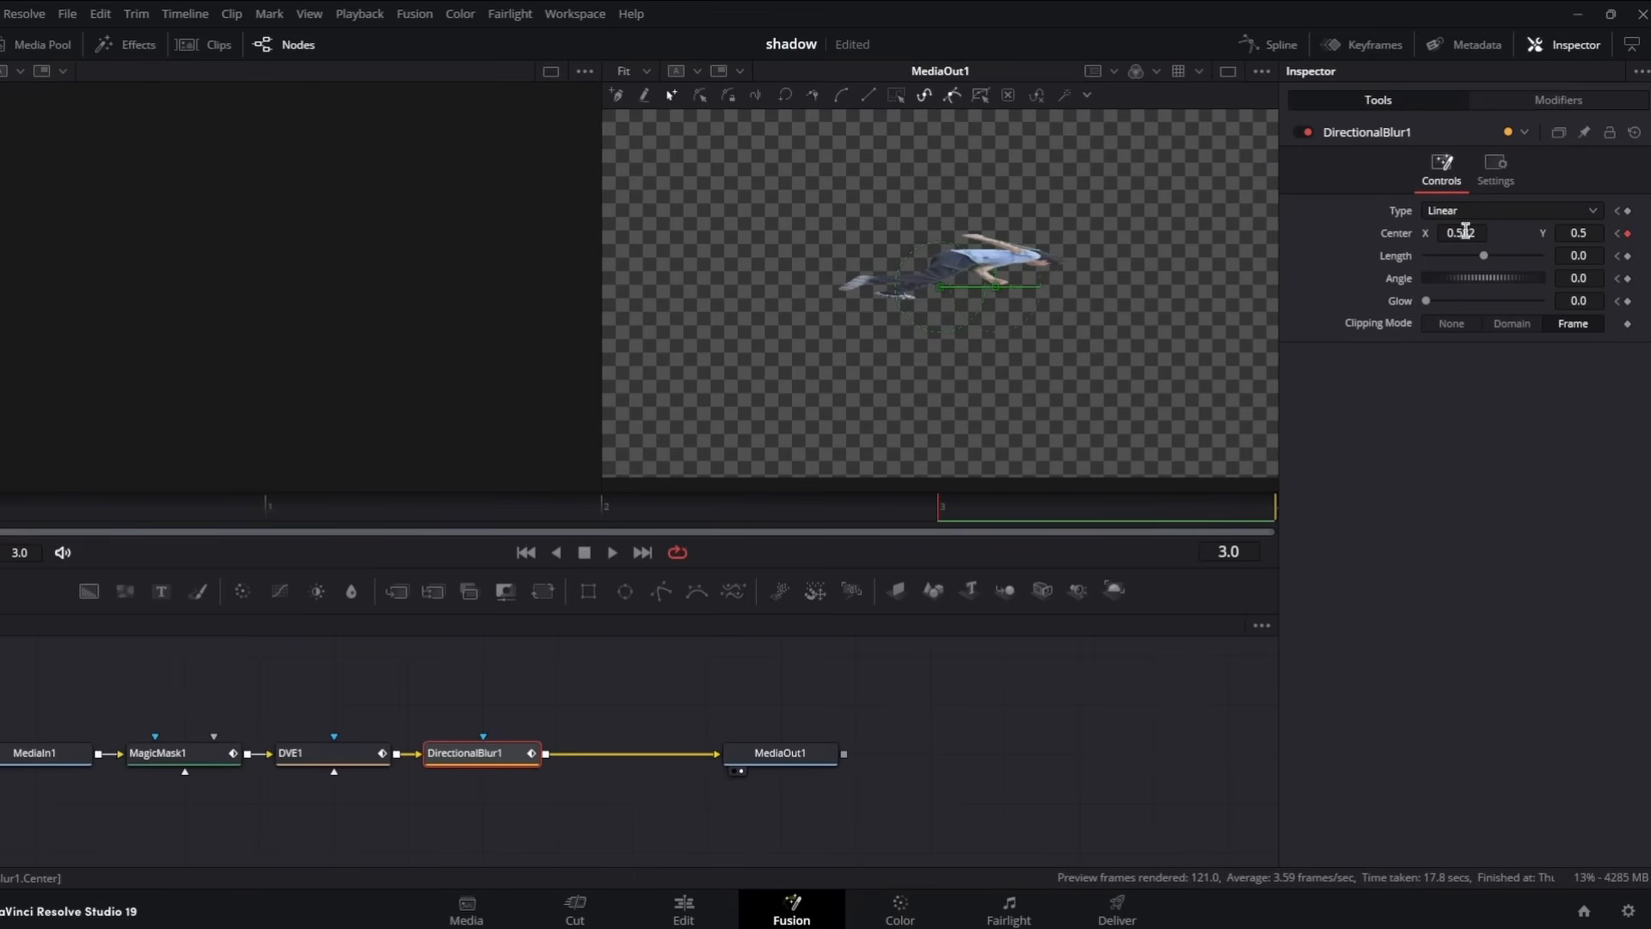
{"action": "left_click_drag", "start_coordinate": [1576, 233], "coordinate": [1579, 232]}
{"action": "left_click_drag", "start_coordinate": [1461, 230], "coordinate": [1467, 230]}
{"action": "left_click_drag", "start_coordinate": [1580, 277], "coordinate": [1587, 277]}
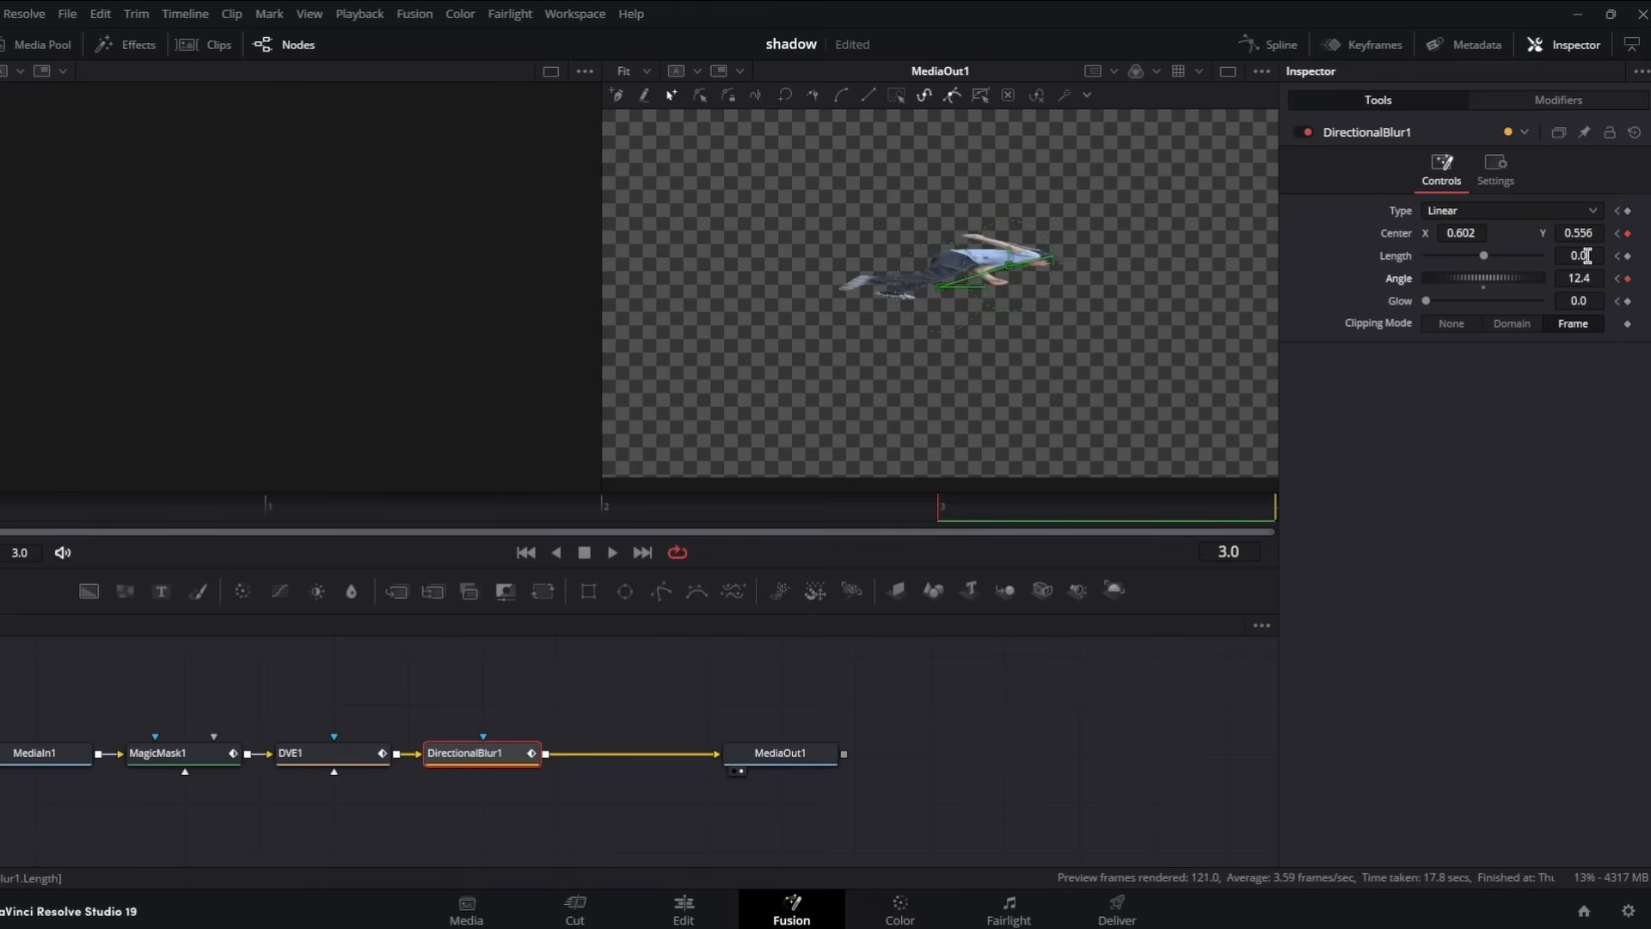
{"action": "left_click_drag", "start_coordinate": [1587, 255], "coordinate": [1573, 255]}
{"action": "left_click_drag", "start_coordinate": [907, 507], "coordinate": [937, 555]}
- Open the longer second silhouette piece in Fusion and add a DVE node after MagicMask1
{"action": "left_click", "coordinate": [575, 910]}
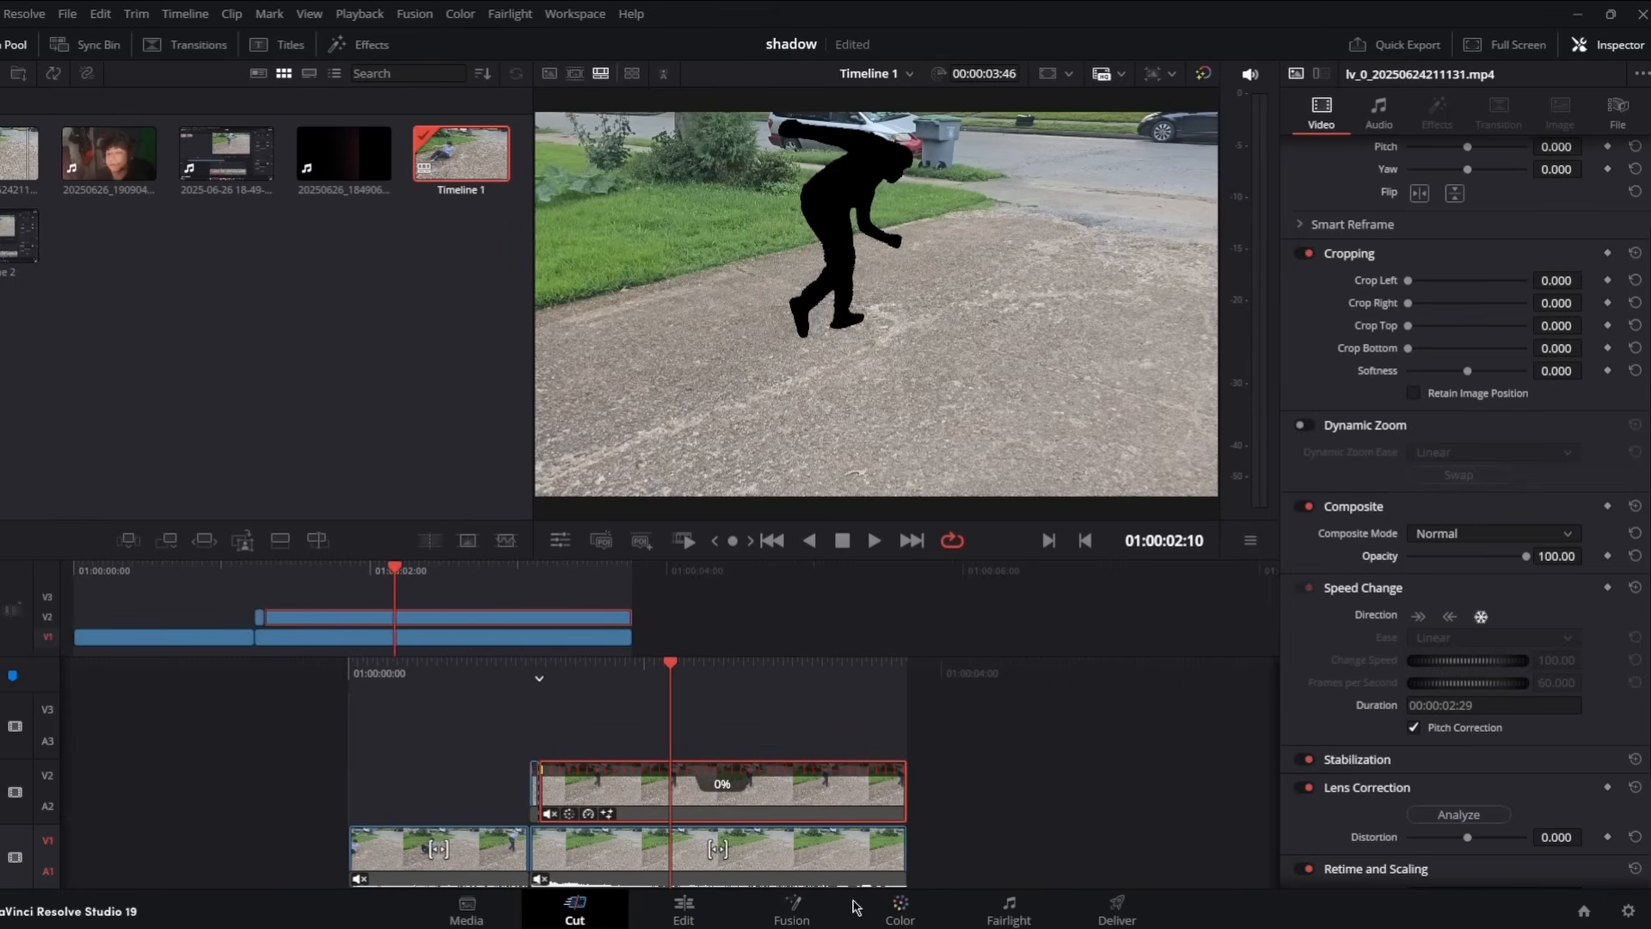
{"action": "left_click", "coordinate": [799, 917]}
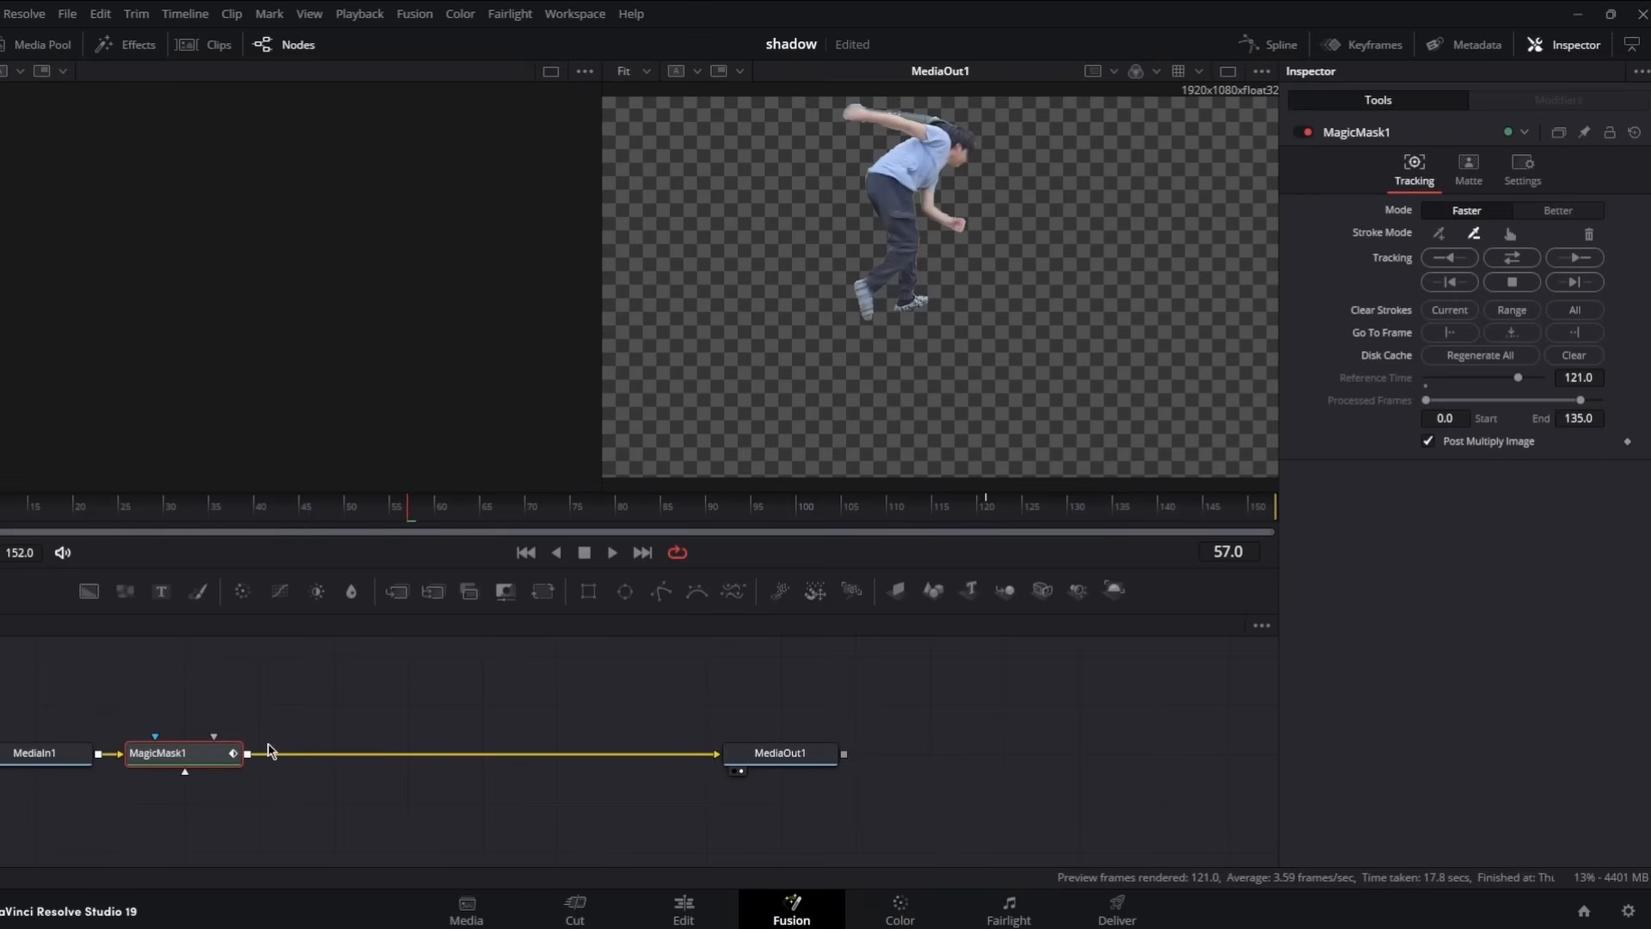
{"action": "key", "text": "shift+space"}
{"action": "type", "text": "dve"}
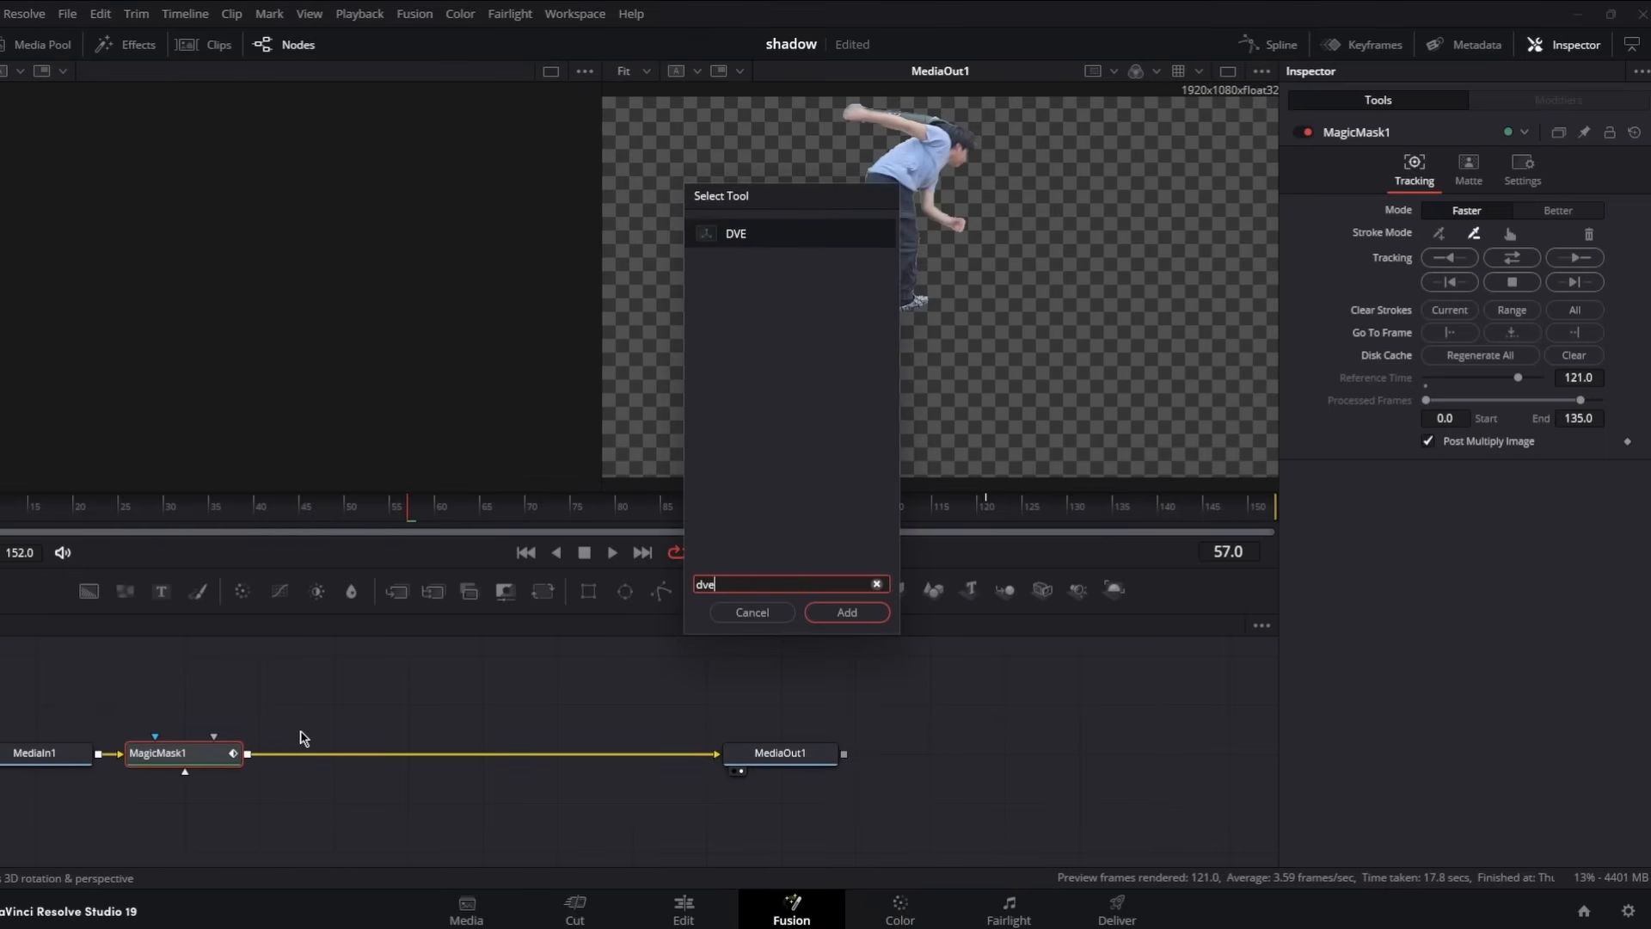
{"action": "left_click", "coordinate": [850, 612]}
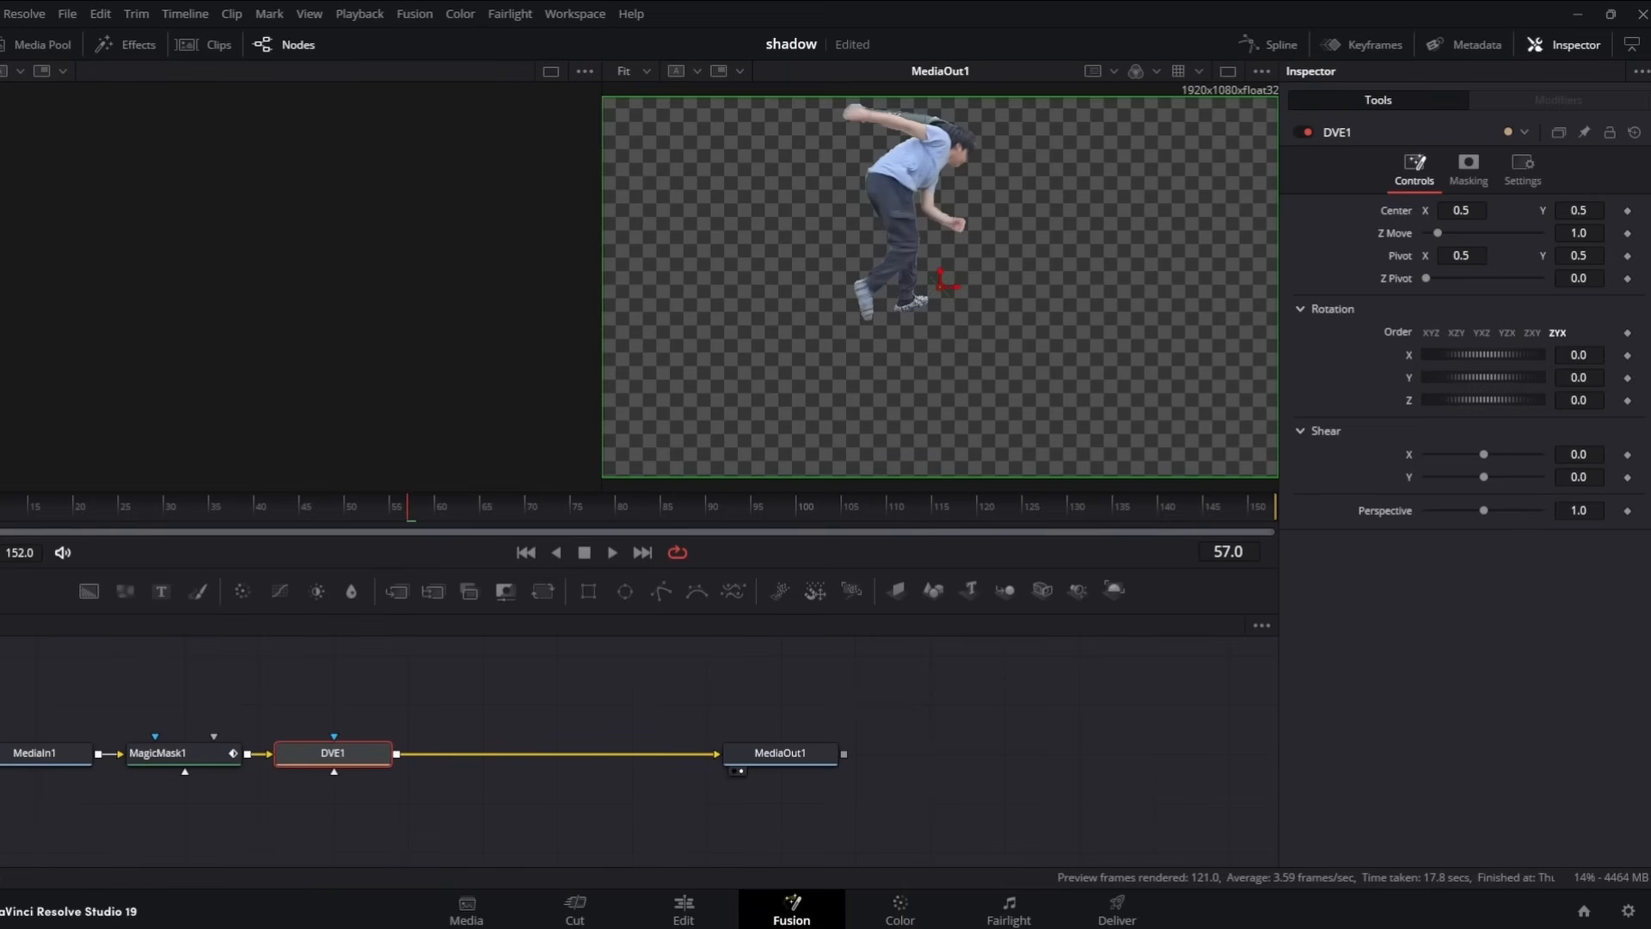
- Lay the silhouette flat with DVE1: Center X 0.495, Y 0.459, Z Move 0.69, X rotation -71.1 and Z rotation -35.3
{"action": "left_click_drag", "start_coordinate": [1576, 353], "coordinate": [1521, 353]}
{"action": "left_click_drag", "start_coordinate": [1578, 399], "coordinate": [1547, 400]}
{"action": "left_click_drag", "start_coordinate": [1461, 211], "coordinate": [1456, 211]}
{"action": "left_click_drag", "start_coordinate": [1580, 209], "coordinate": [1545, 209]}
{"action": "left_click_drag", "start_coordinate": [1580, 233], "coordinate": [1553, 233]}
{"action": "left_click_drag", "start_coordinate": [1581, 355], "coordinate": [1582, 399]}
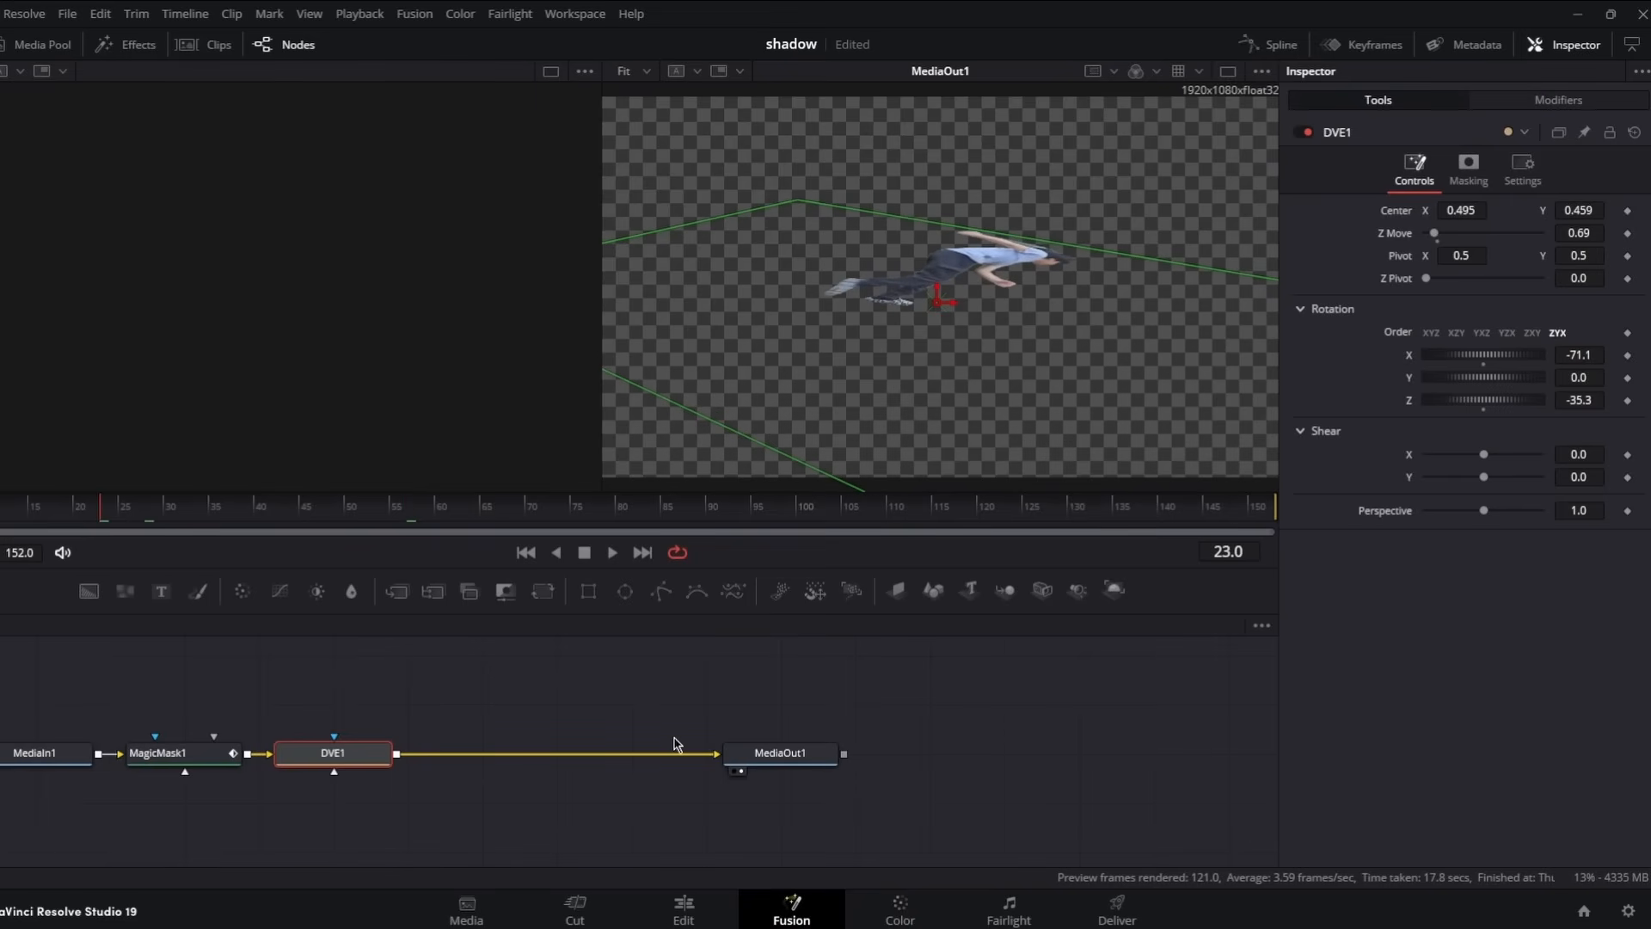
- Add a Blur node after DVE1 and set its Blur Size to 3.9
{"action": "key", "text": "shift+space"}
{"action": "type", "text": "blu"}
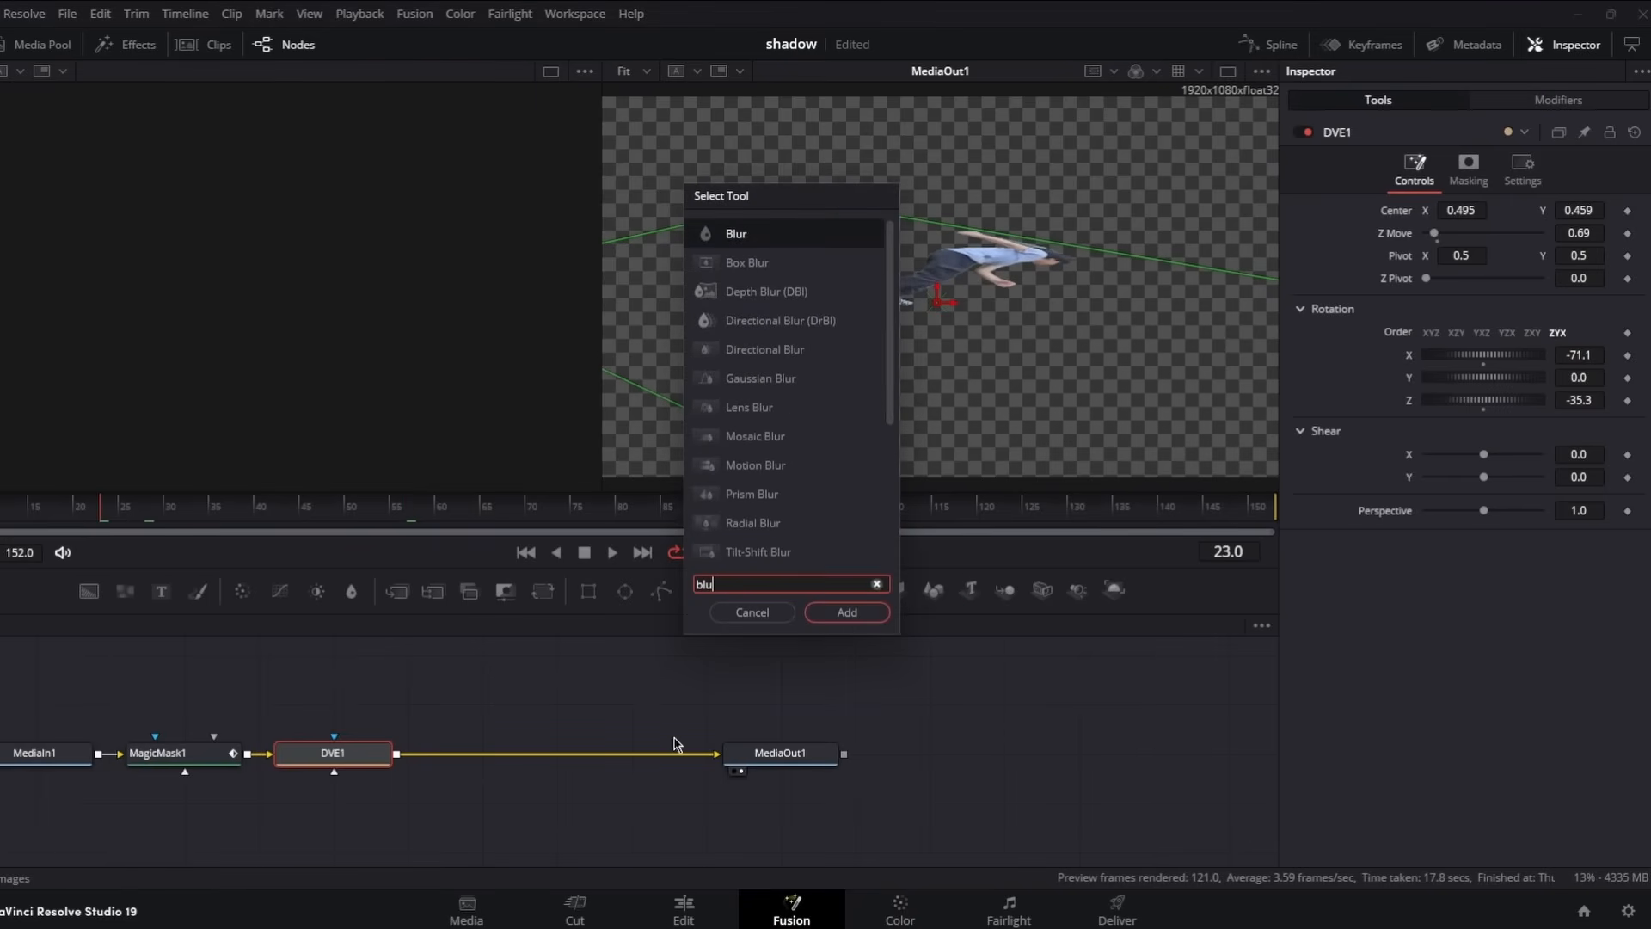
{"action": "type", "text": "r"}
{"action": "left_click", "coordinate": [847, 612]}
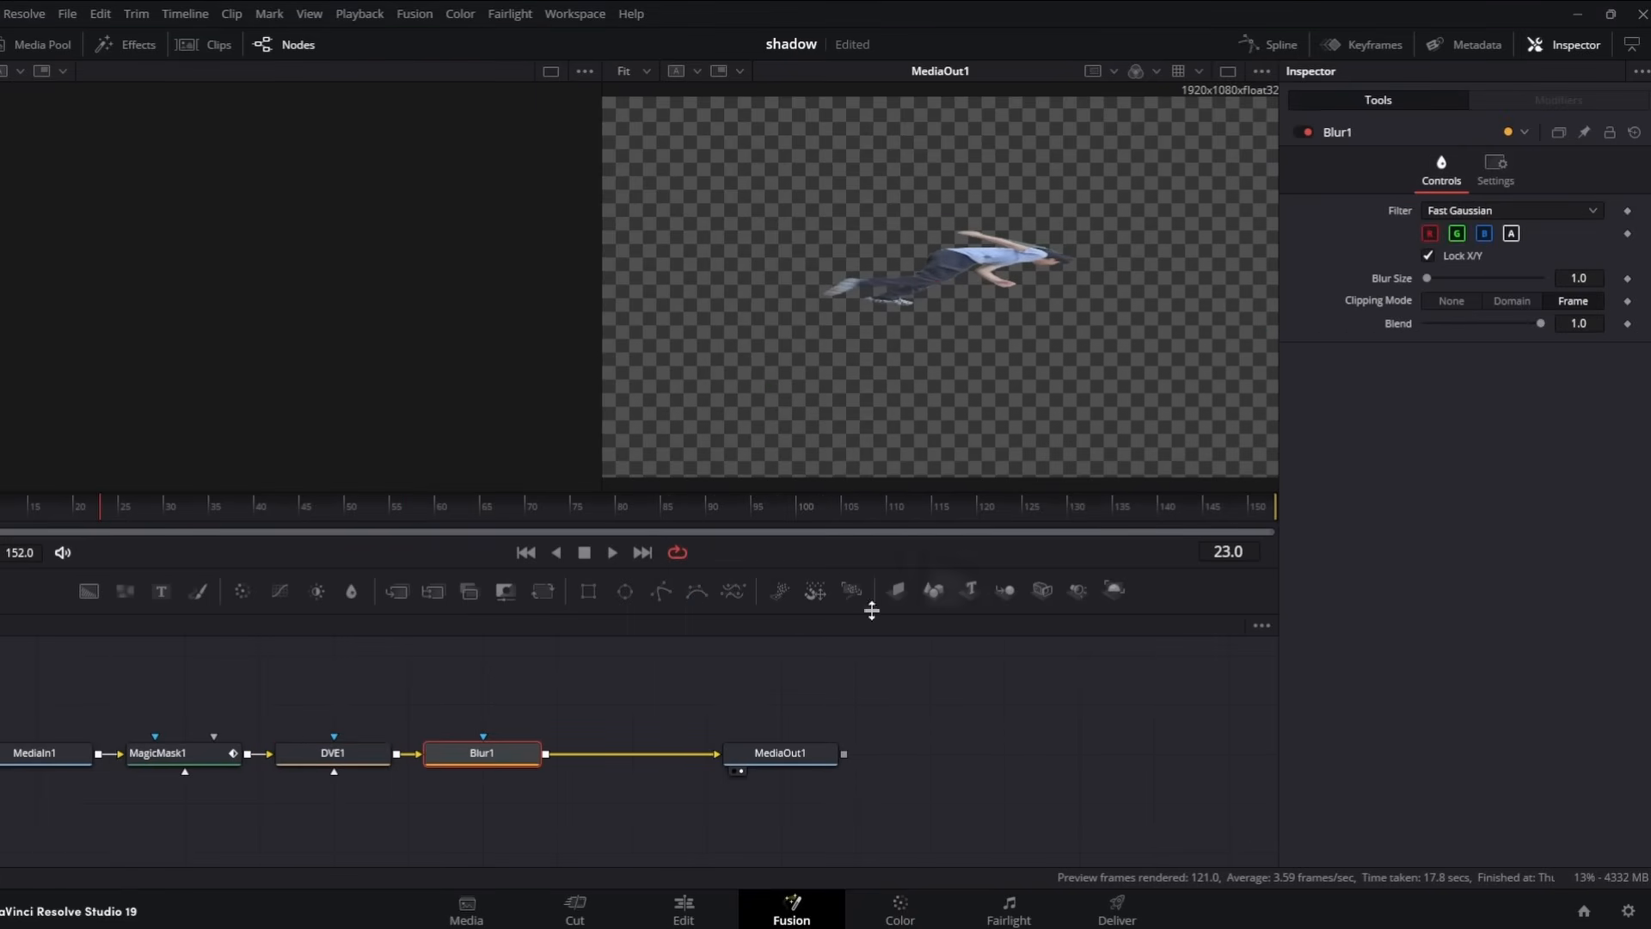
{"action": "left_click", "coordinate": [1584, 274]}
{"action": "type", "text": "1.4"}
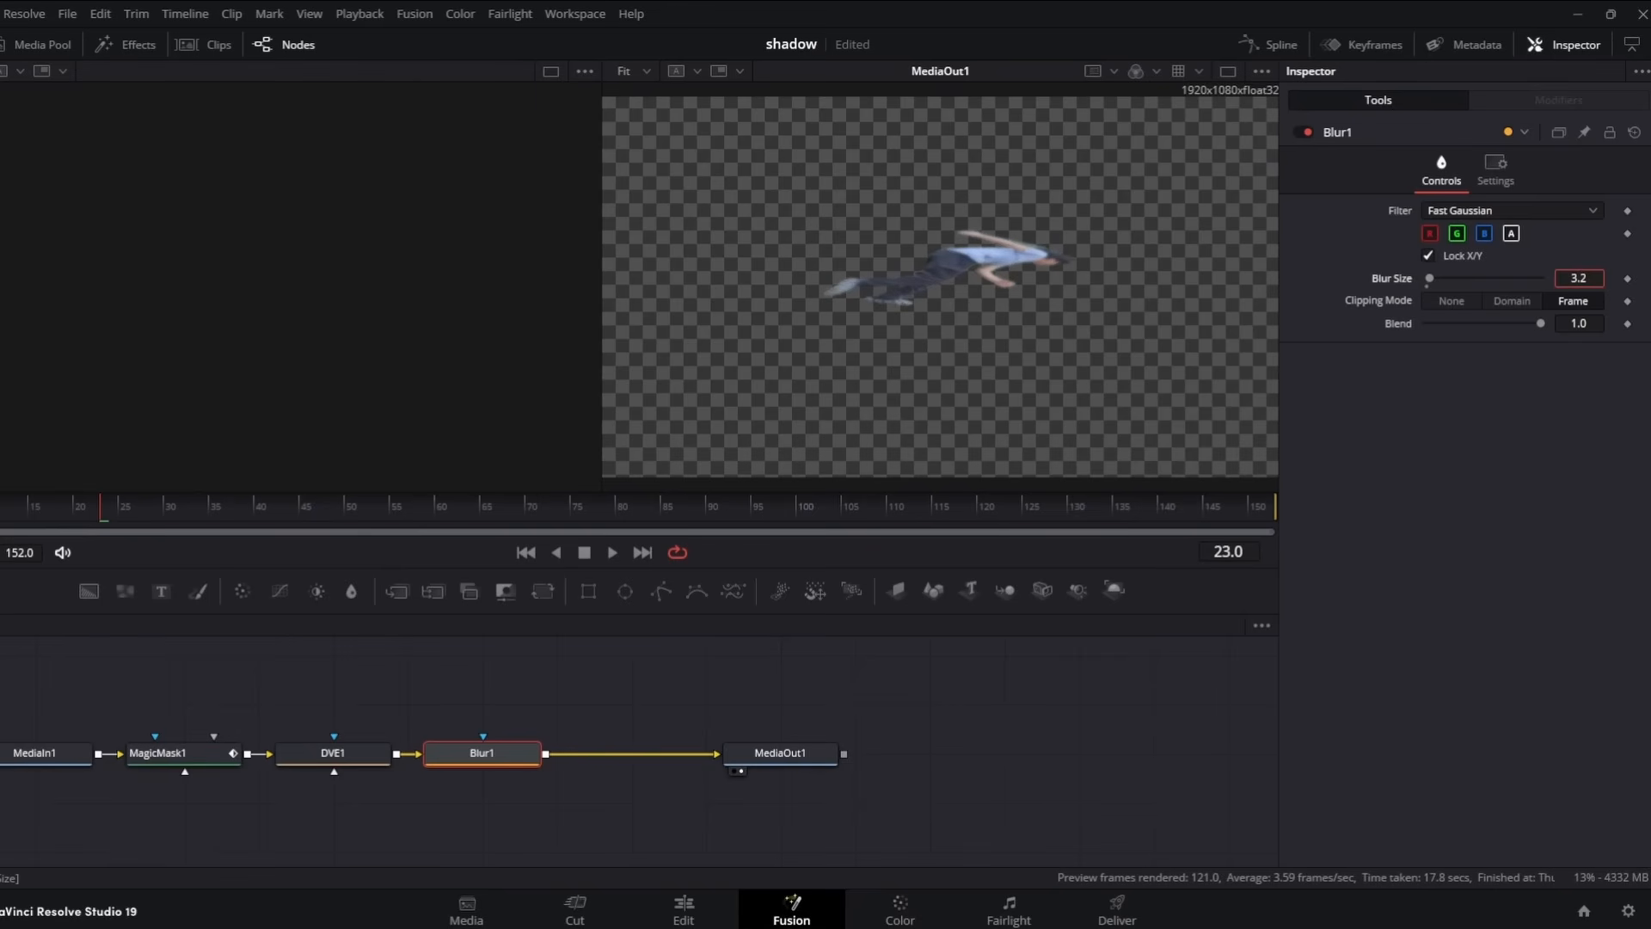
{"action": "key", "text": "Return"}
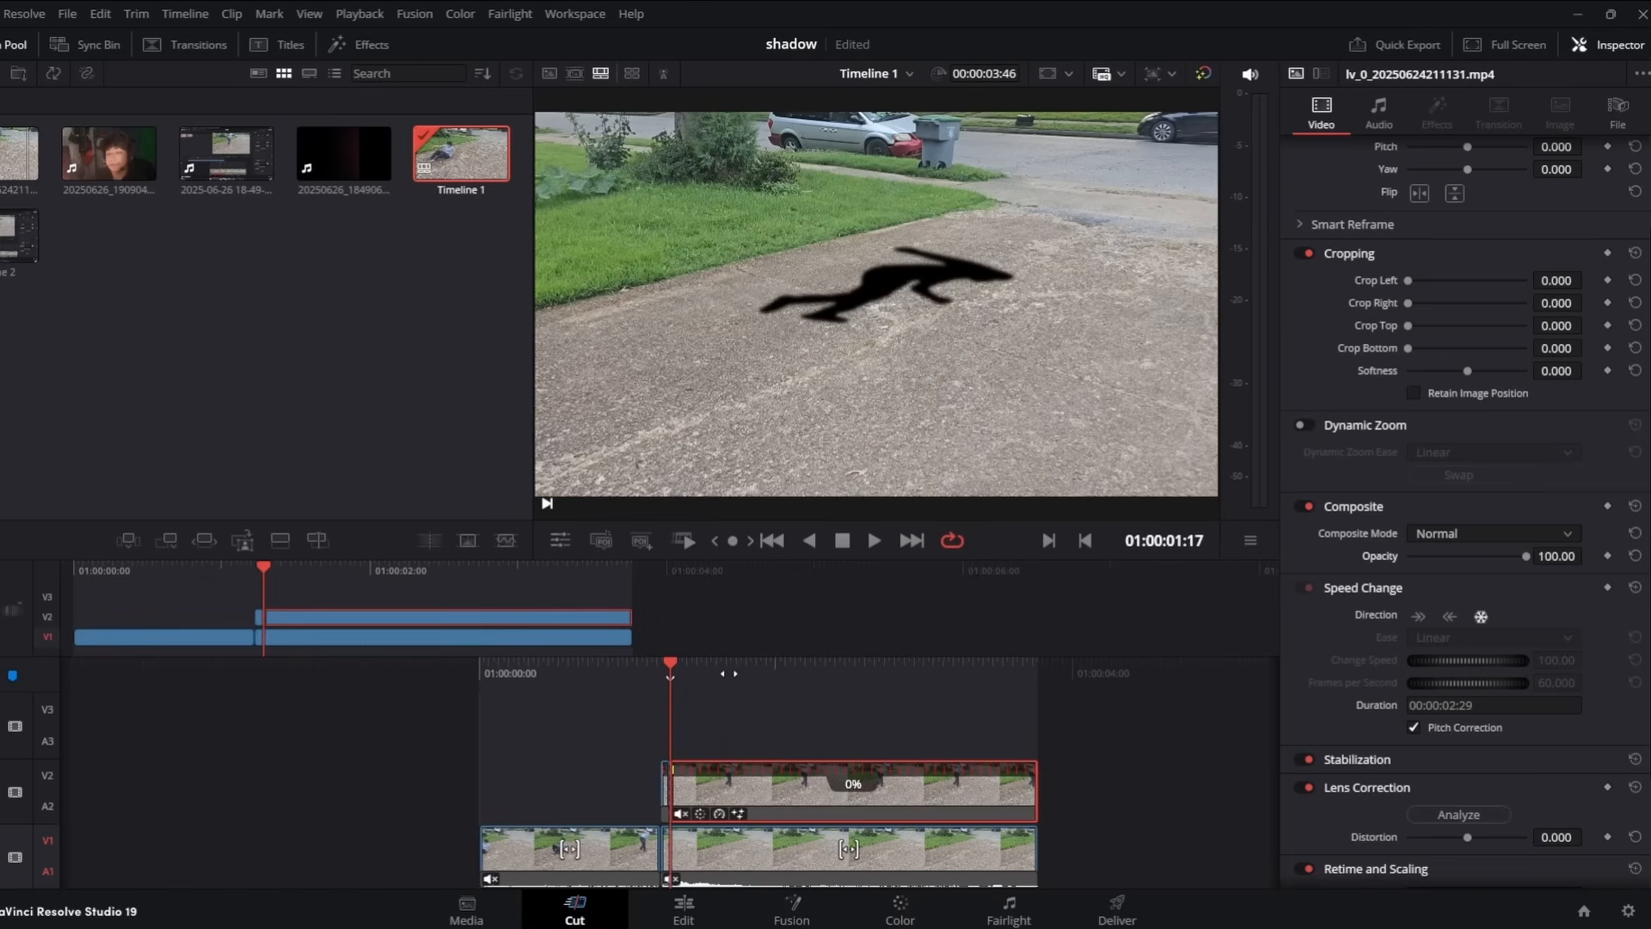
- Keyframe the V2 shadow clip's opacity at 32.82 at 01:00:01:17 and 74.05 at 01:00:02:06
{"action": "left_click_drag", "start_coordinate": [660, 679], "coordinate": [670, 676]}
{"action": "key", "text": "v"}
{"action": "left_click_drag", "start_coordinate": [1523, 559], "coordinate": [1447, 566]}
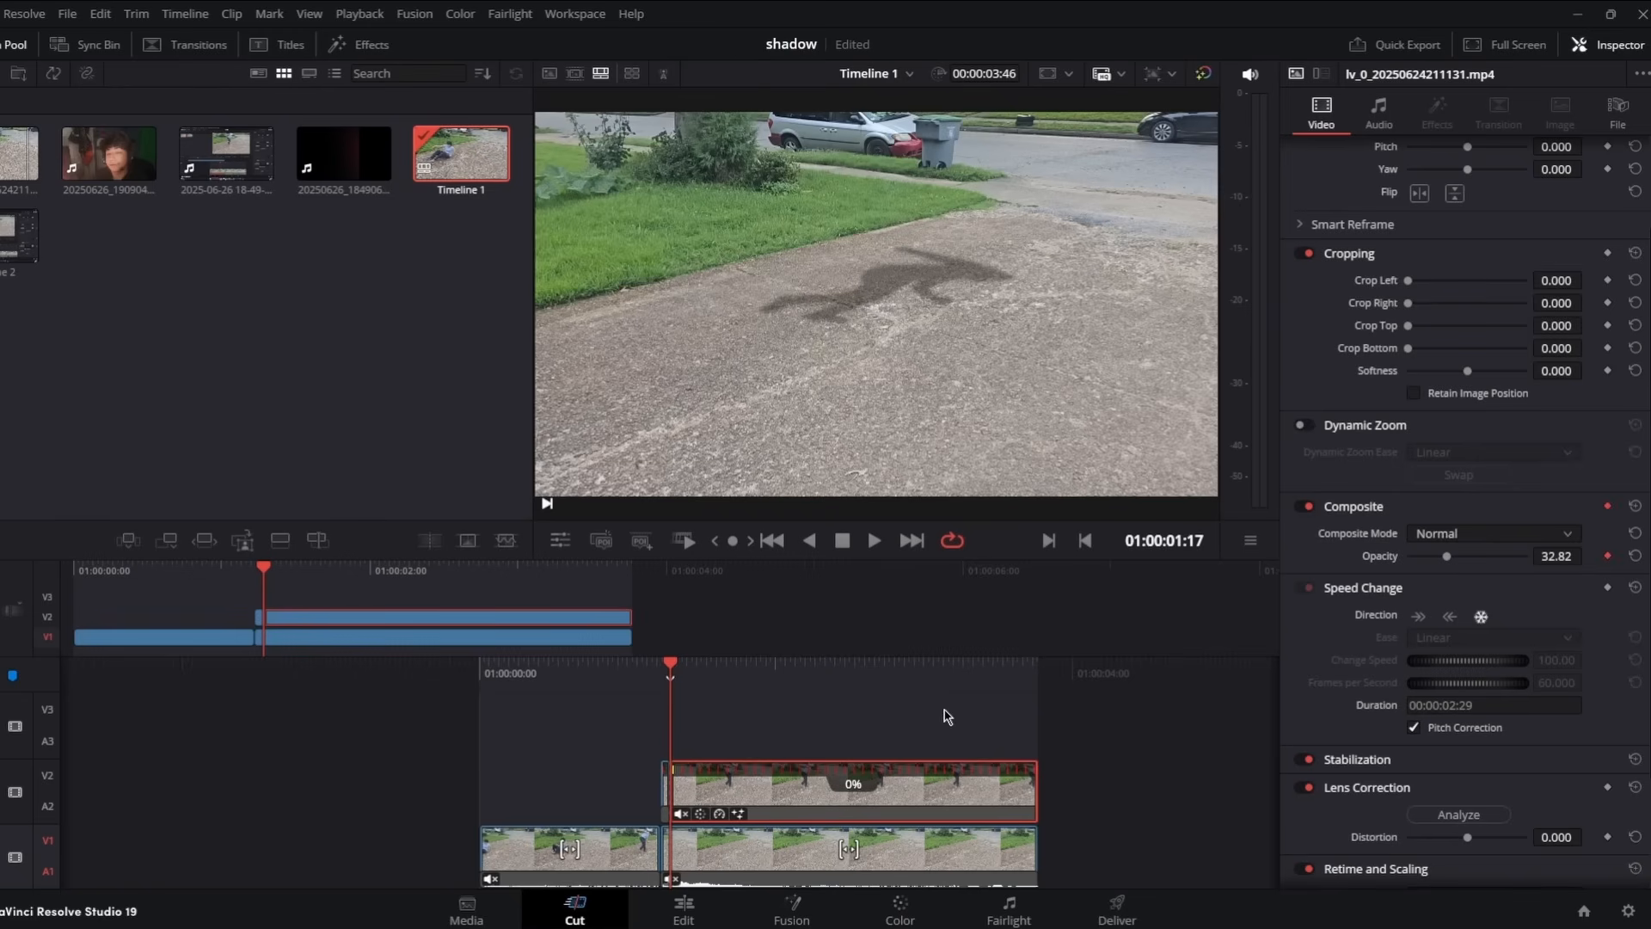
{"action": "key", "text": "space"}
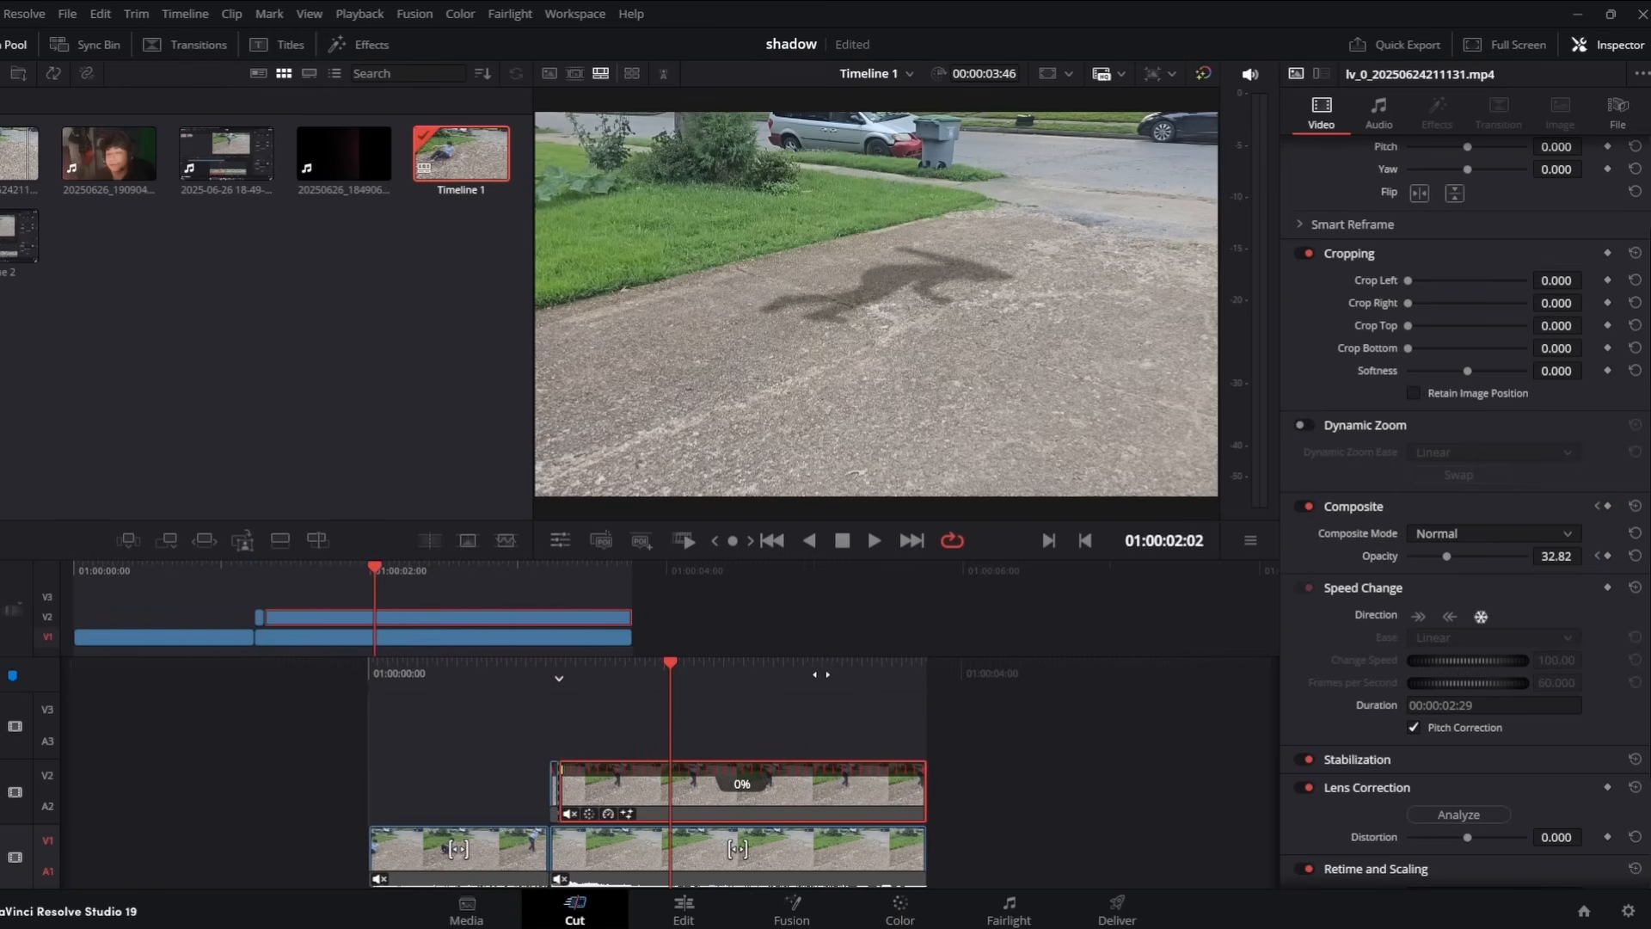
{"action": "left_click_drag", "start_coordinate": [1449, 557], "coordinate": [1496, 566]}
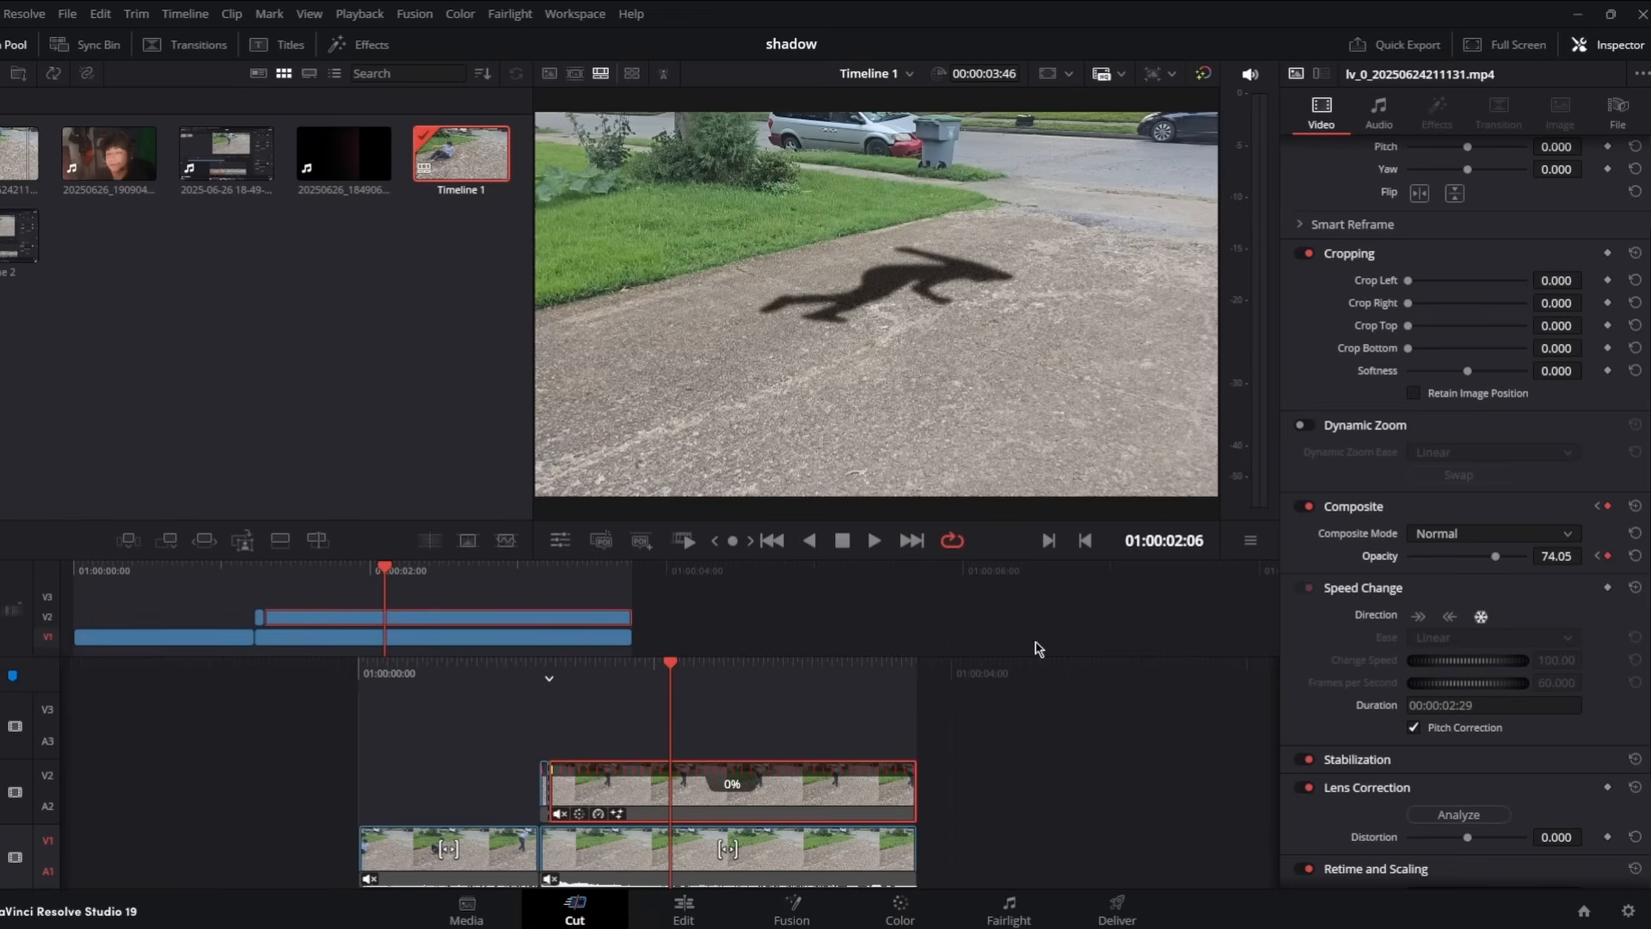
- Duplicate the longer shadow clip onto track V3, aligned directly above the original on V2
{"action": "left_click_drag", "start_coordinate": [724, 676], "coordinate": [675, 681]}
{"action": "left_click_drag", "start_coordinate": [825, 673], "coordinate": [993, 680]}
{"action": "key", "text": "ctrl+v"}
{"action": "left_click_drag", "start_coordinate": [786, 782], "coordinate": [420, 718]}
- Set the V3 copy's opacity to 10.69 at its first keyframe at 01:00:01:17
{"action": "left_click_drag", "start_coordinate": [513, 674], "coordinate": [737, 671]}
{"action": "left_click_drag", "start_coordinate": [857, 690], "coordinate": [874, 689]}
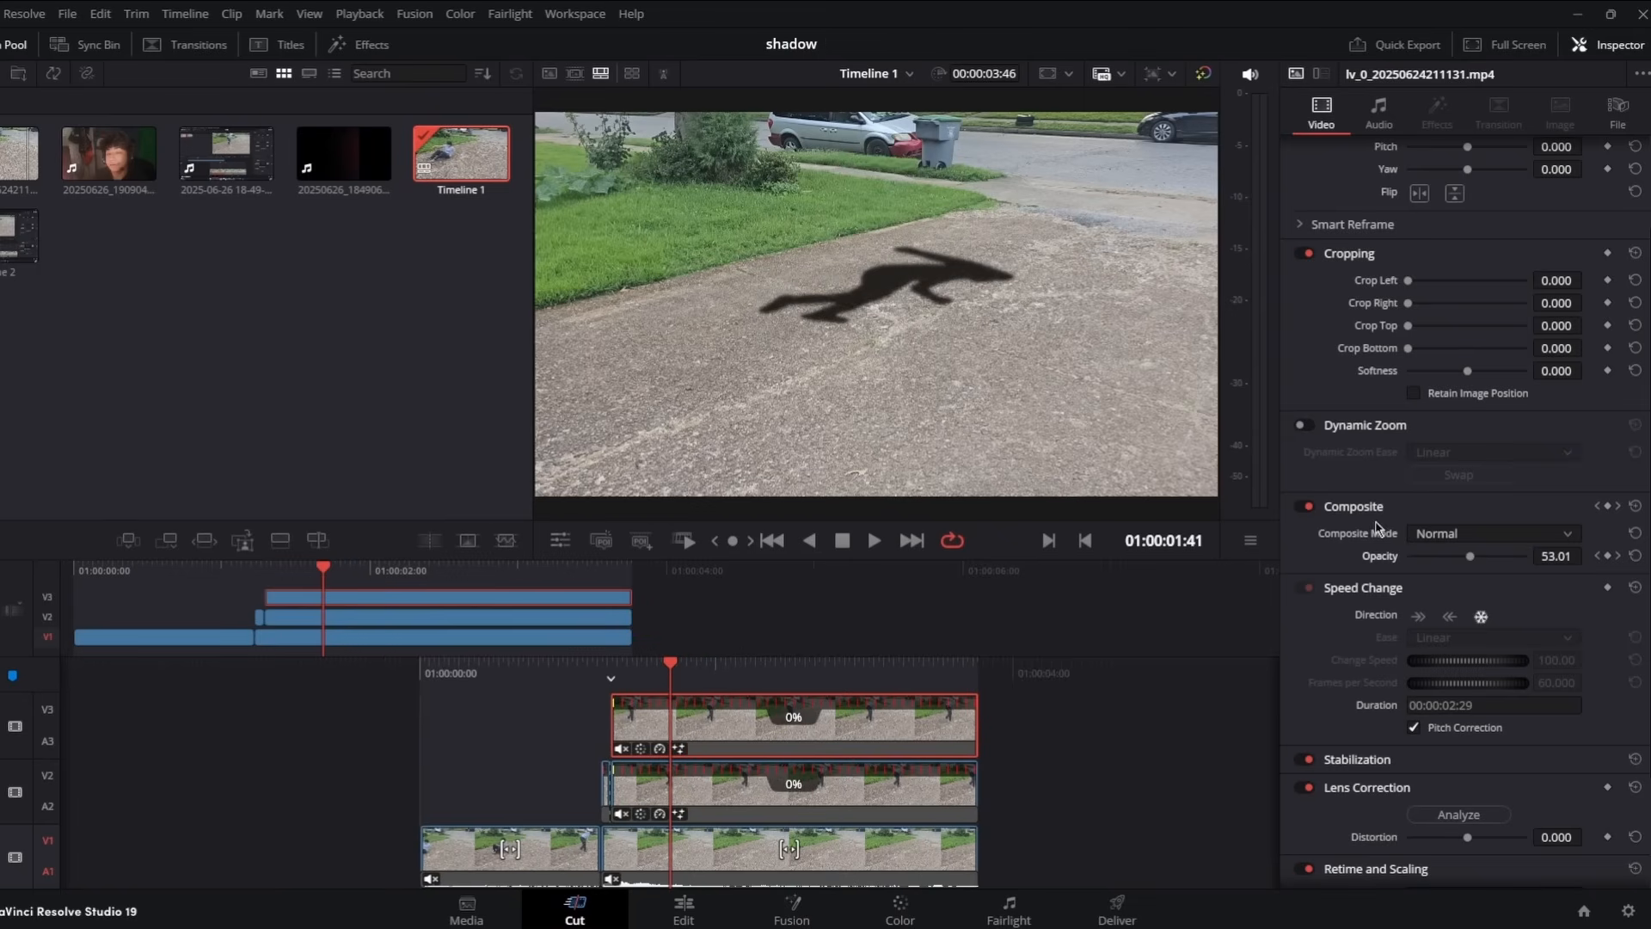
{"action": "left_click", "coordinate": [831, 775]}
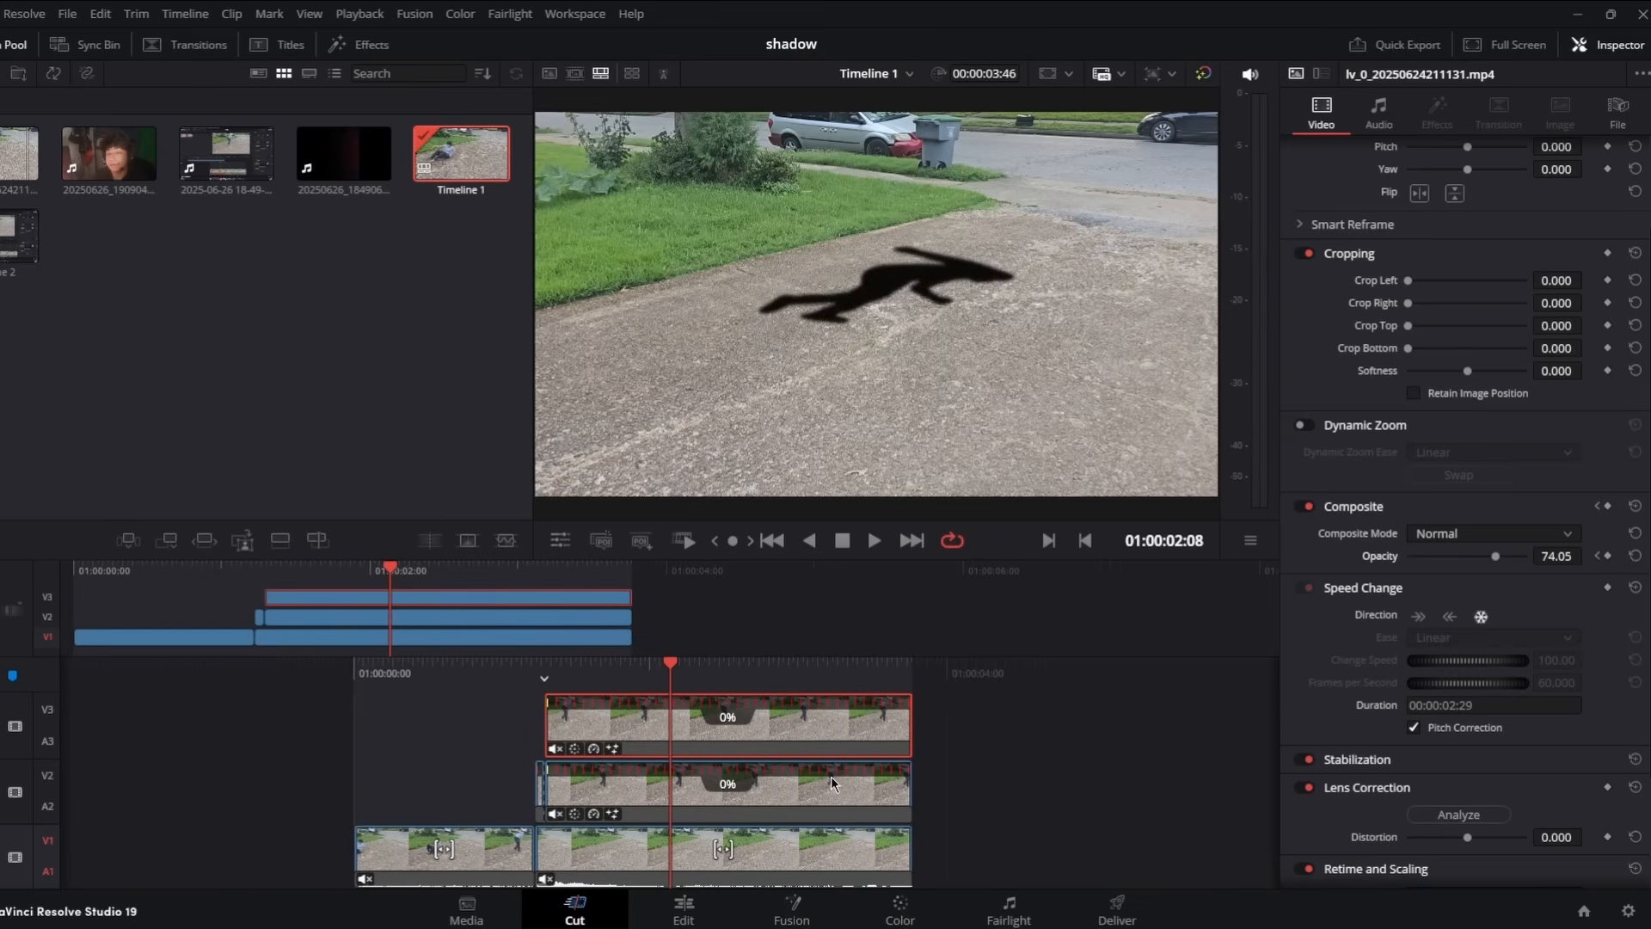
{"action": "left_click_drag", "start_coordinate": [781, 669], "coordinate": [852, 676]}
{"action": "left_click", "coordinate": [699, 742]}
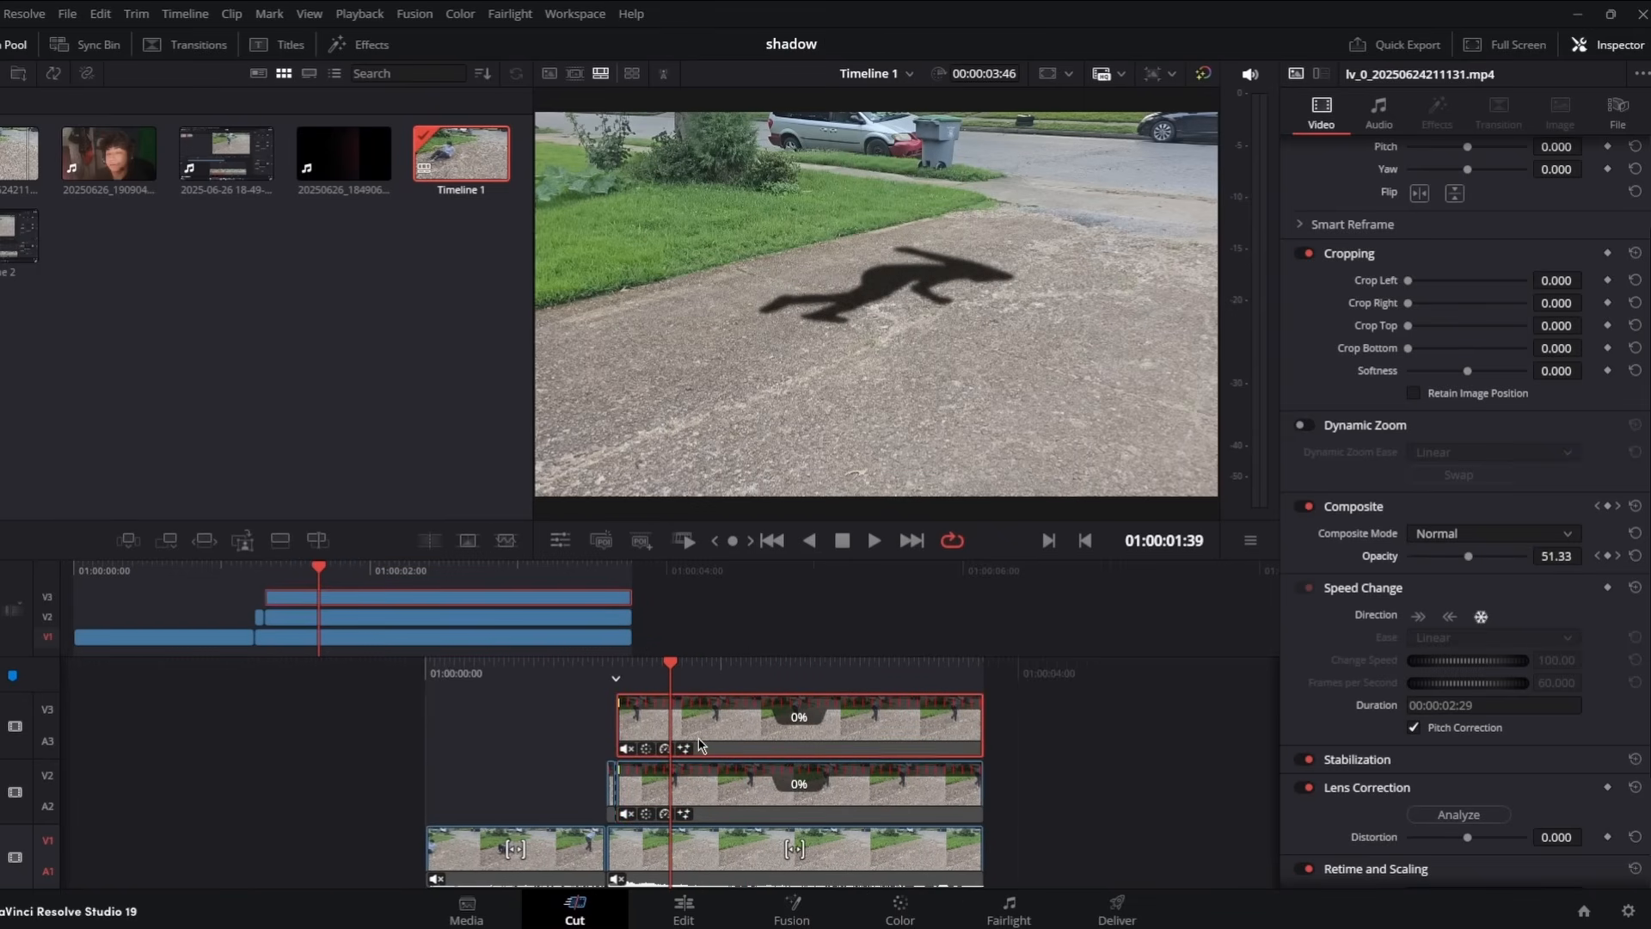
{"action": "left_click_drag", "start_coordinate": [752, 673], "coordinate": [783, 673]}
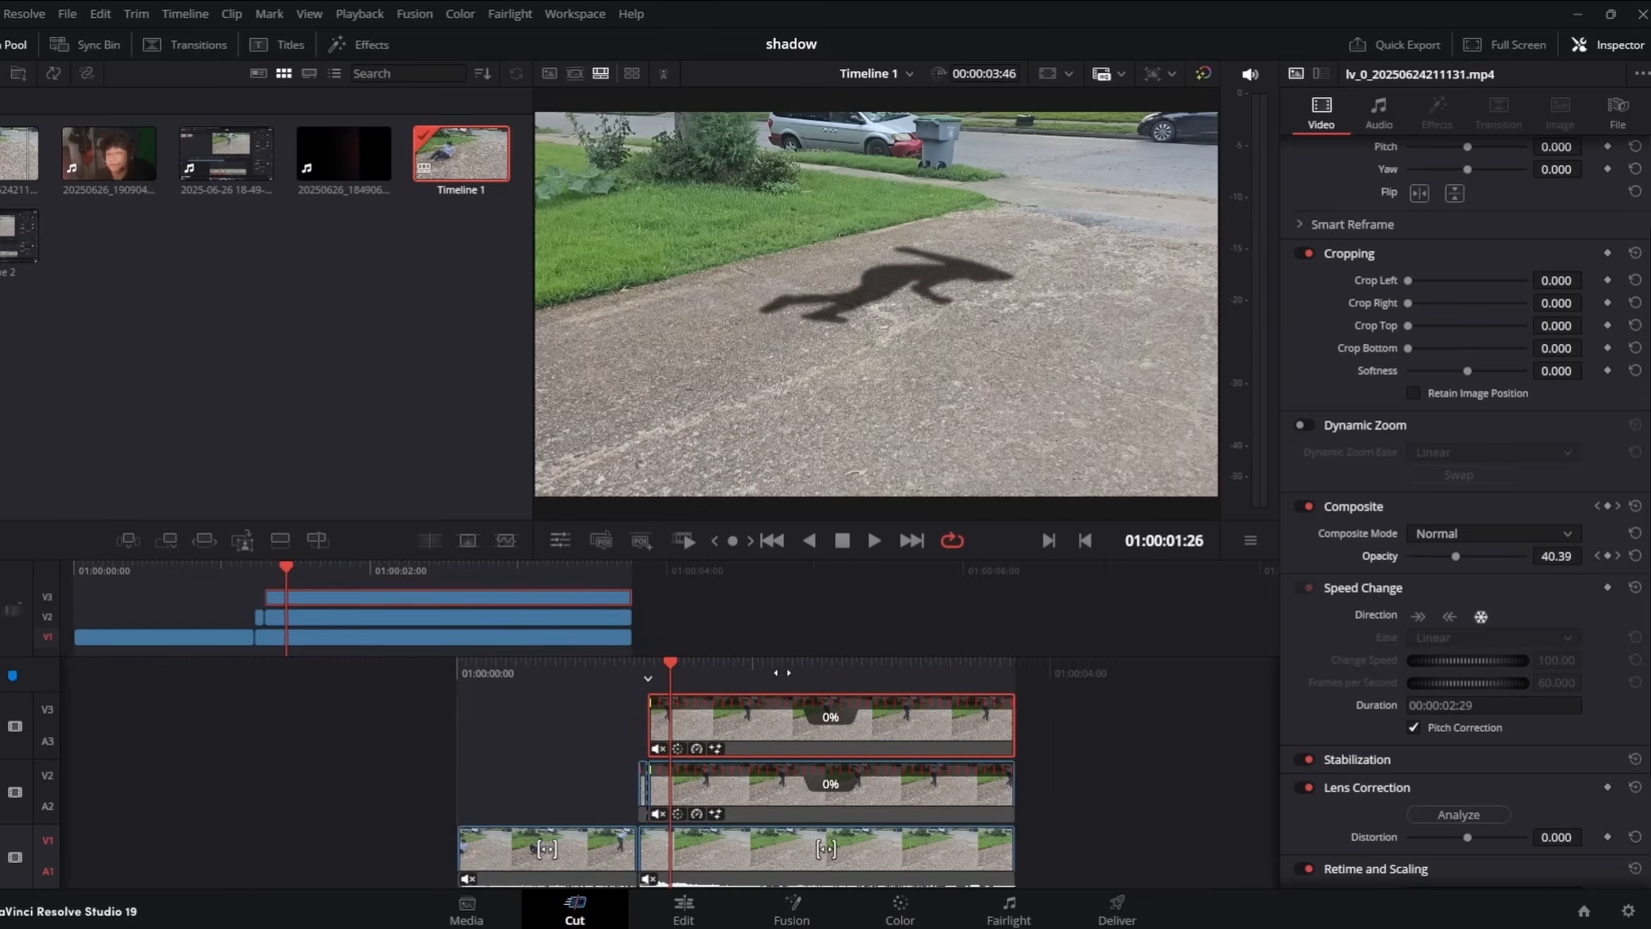
{"action": "left_click", "coordinate": [1596, 557]}
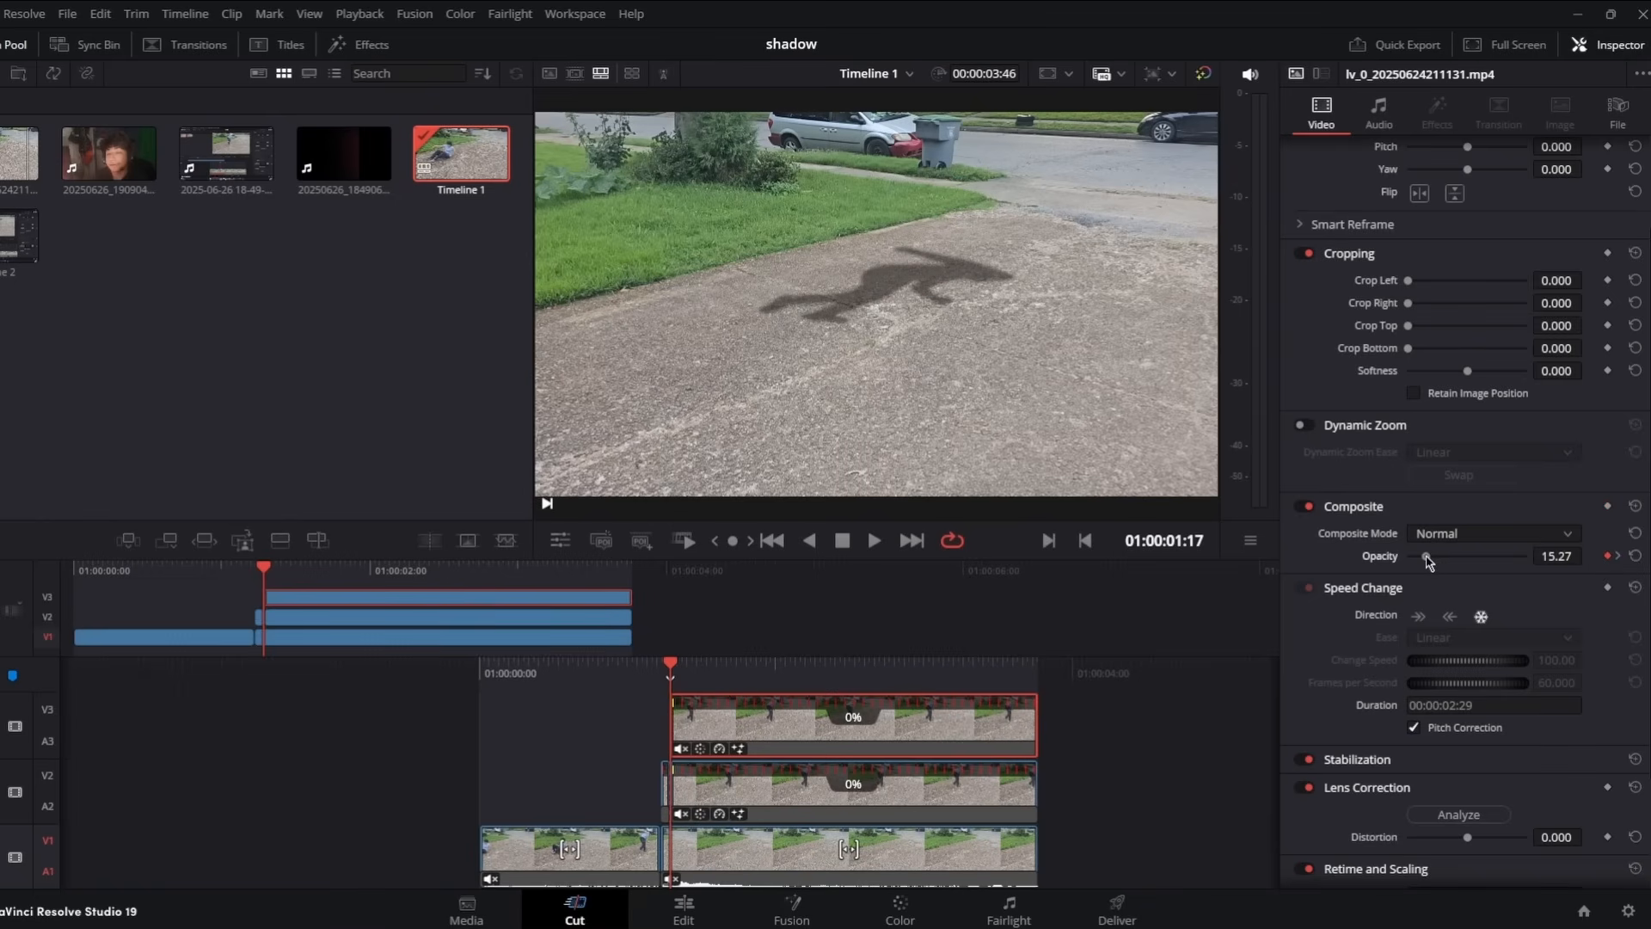
{"action": "left_click_drag", "start_coordinate": [781, 673], "coordinate": [740, 622]}
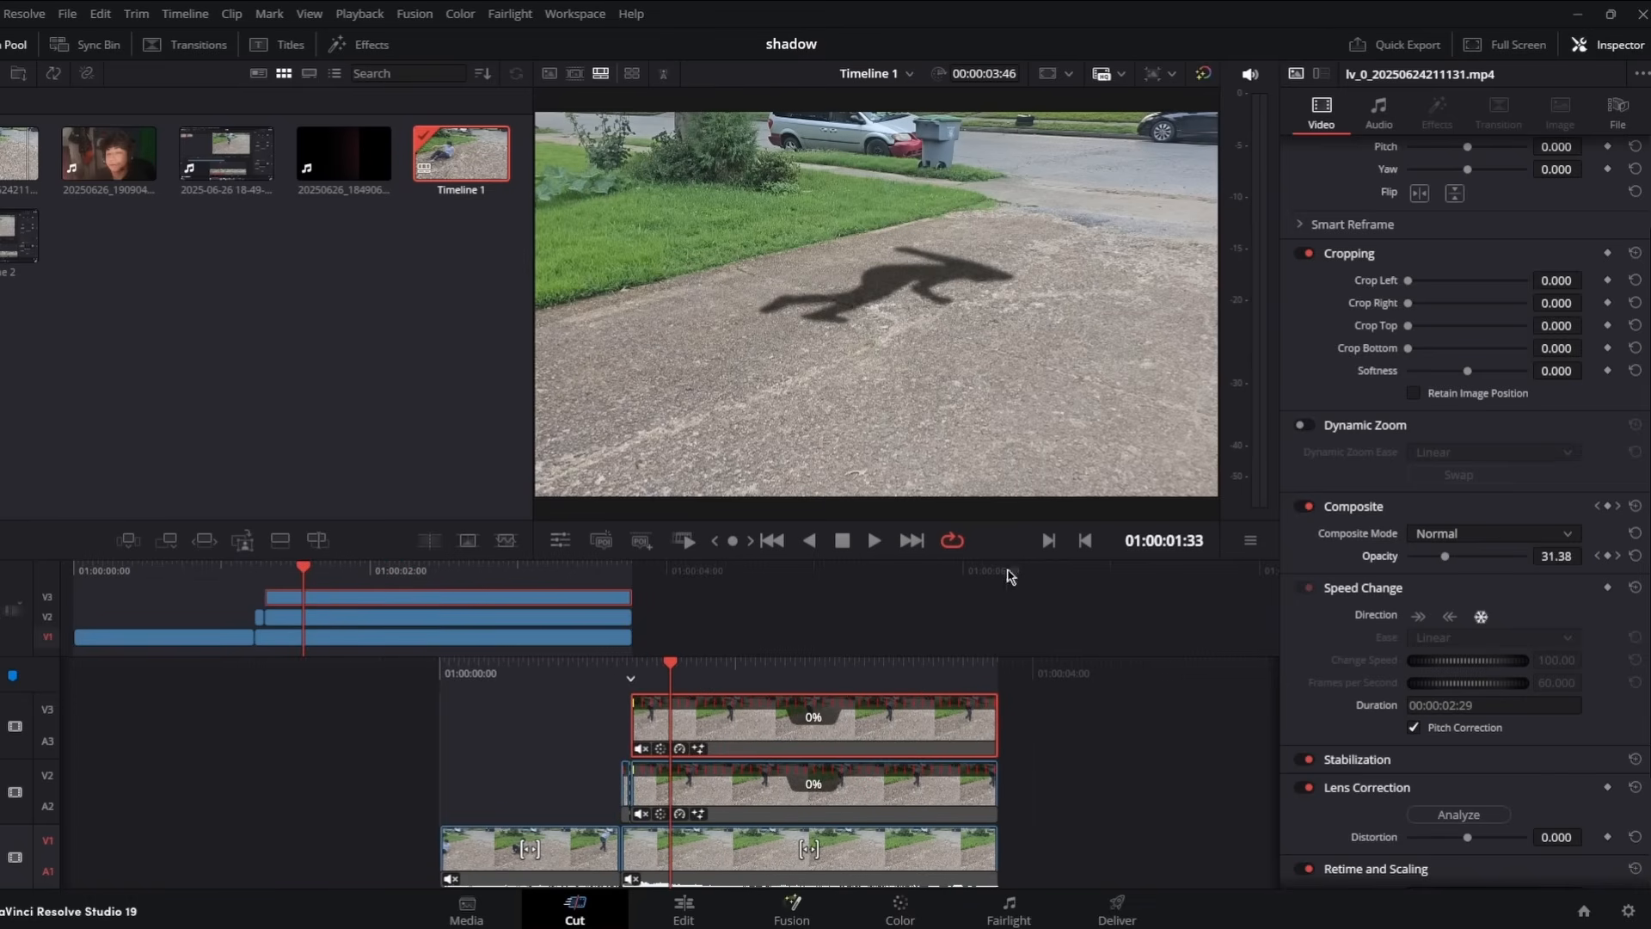
- In the V3 copy's Fusion composition, add a Directional Blur (DrBl) node after Blur1
{"action": "key", "text": "shift+space"}
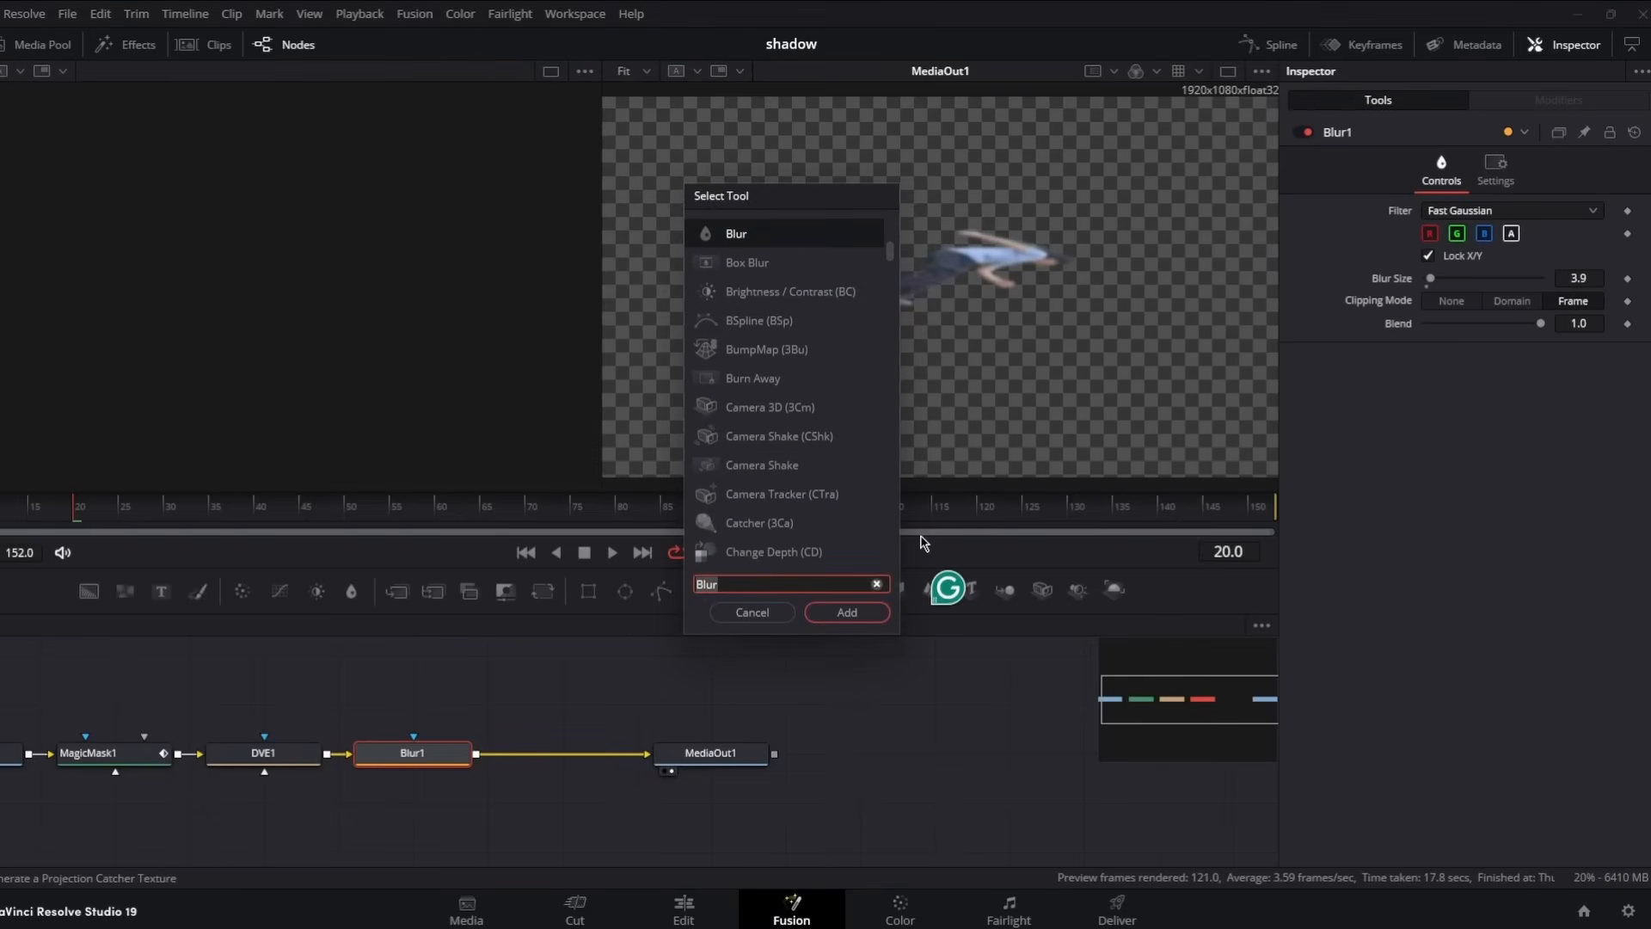
{"action": "key", "text": "BackSpace"}
{"action": "type", "text": "dir"}
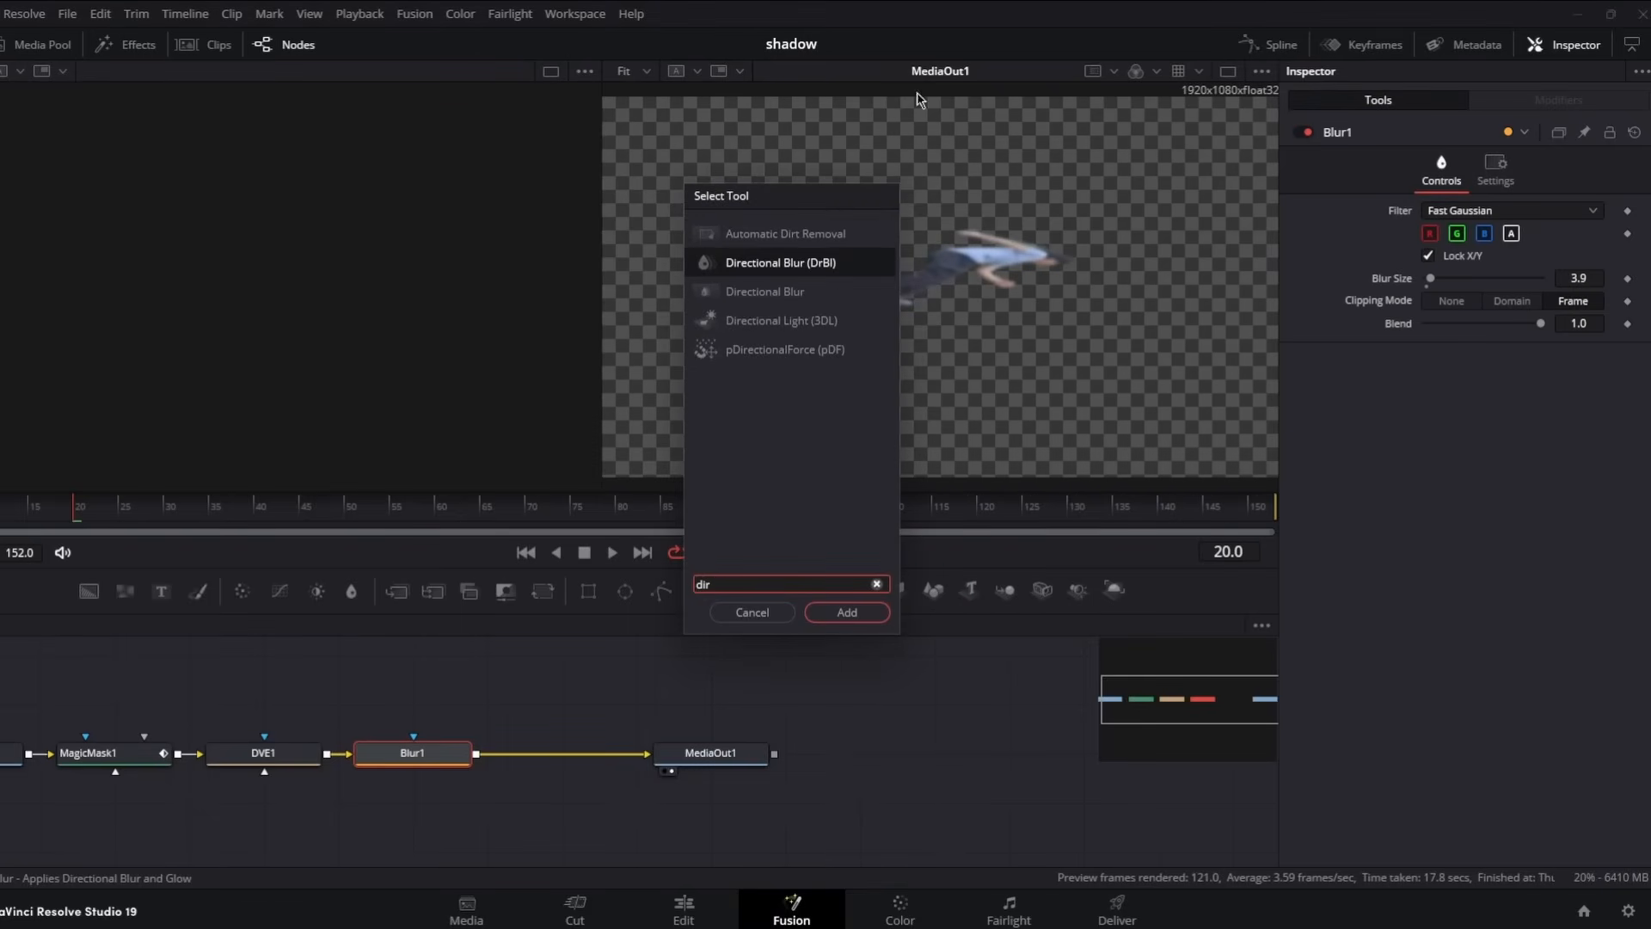
{"action": "left_click", "coordinate": [825, 262]}
{"action": "left_click", "coordinate": [859, 611]}
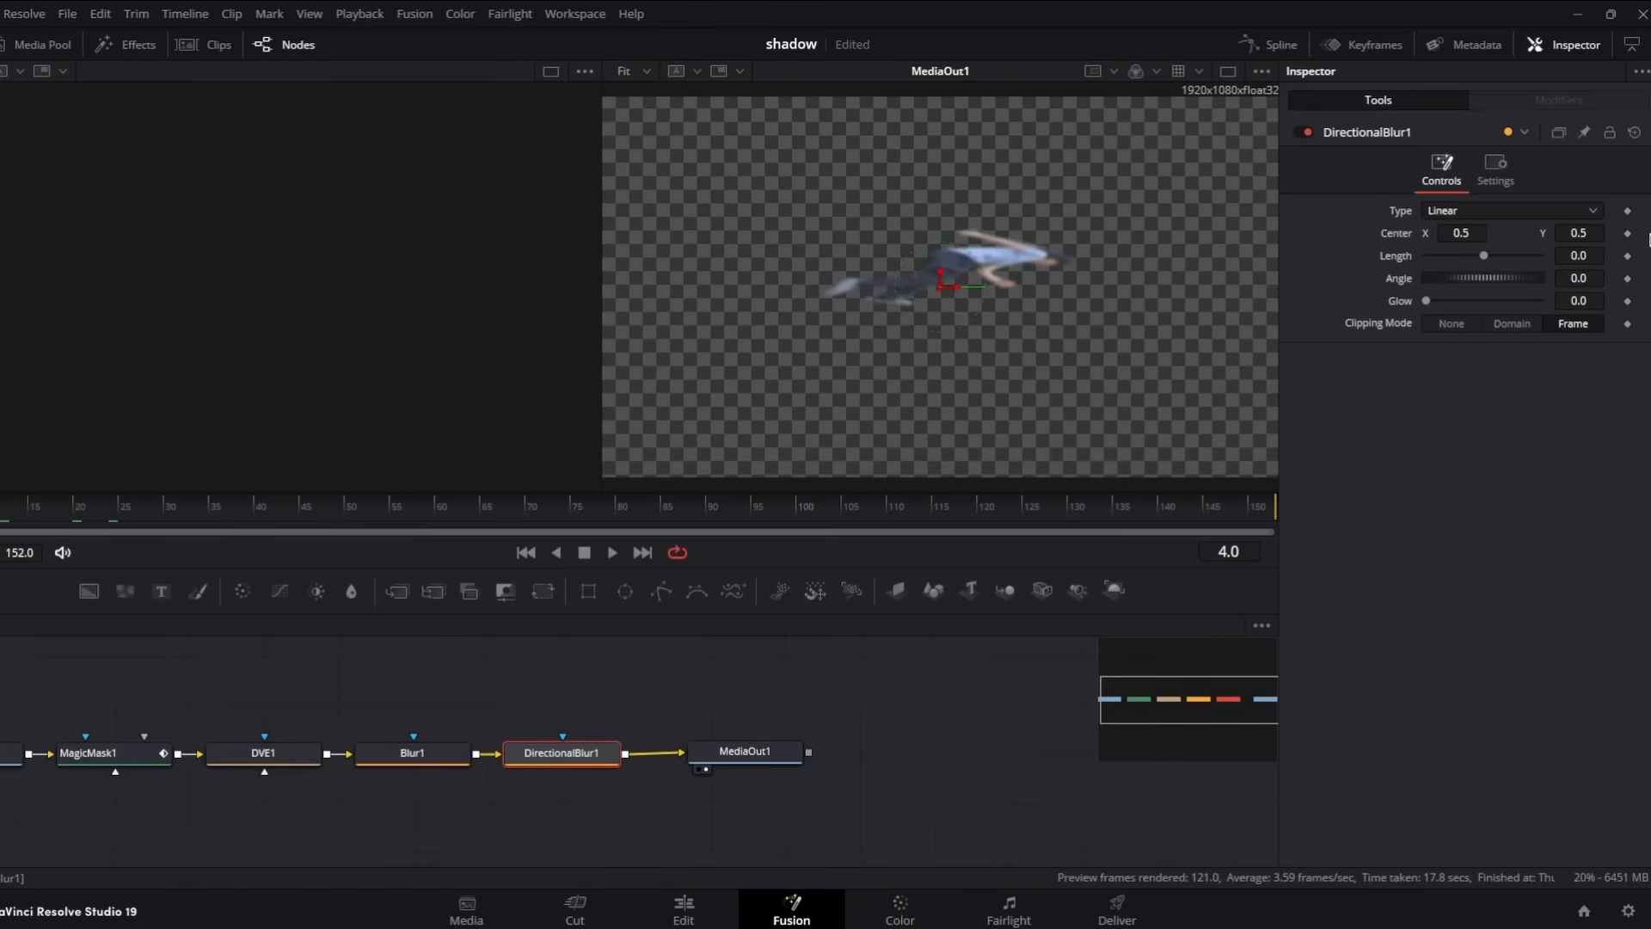
- Set keyframes at frame 4 for DirectionalBlur1's Type, Center, Length, Angle and Glow
{"action": "left_click", "coordinate": [1627, 210]}
{"action": "left_click", "coordinate": [1626, 233]}
{"action": "left_click", "coordinate": [1627, 256]}
{"action": "left_click", "coordinate": [1627, 277]}
{"action": "left_click", "coordinate": [1627, 301]}
- At frame 133, set DirectionalBlur1's Center to X 0.688 and Y 0.611, Angle to 15.6 and Length to -0.0159
{"action": "left_click_drag", "start_coordinate": [903, 509], "coordinate": [1096, 508]}
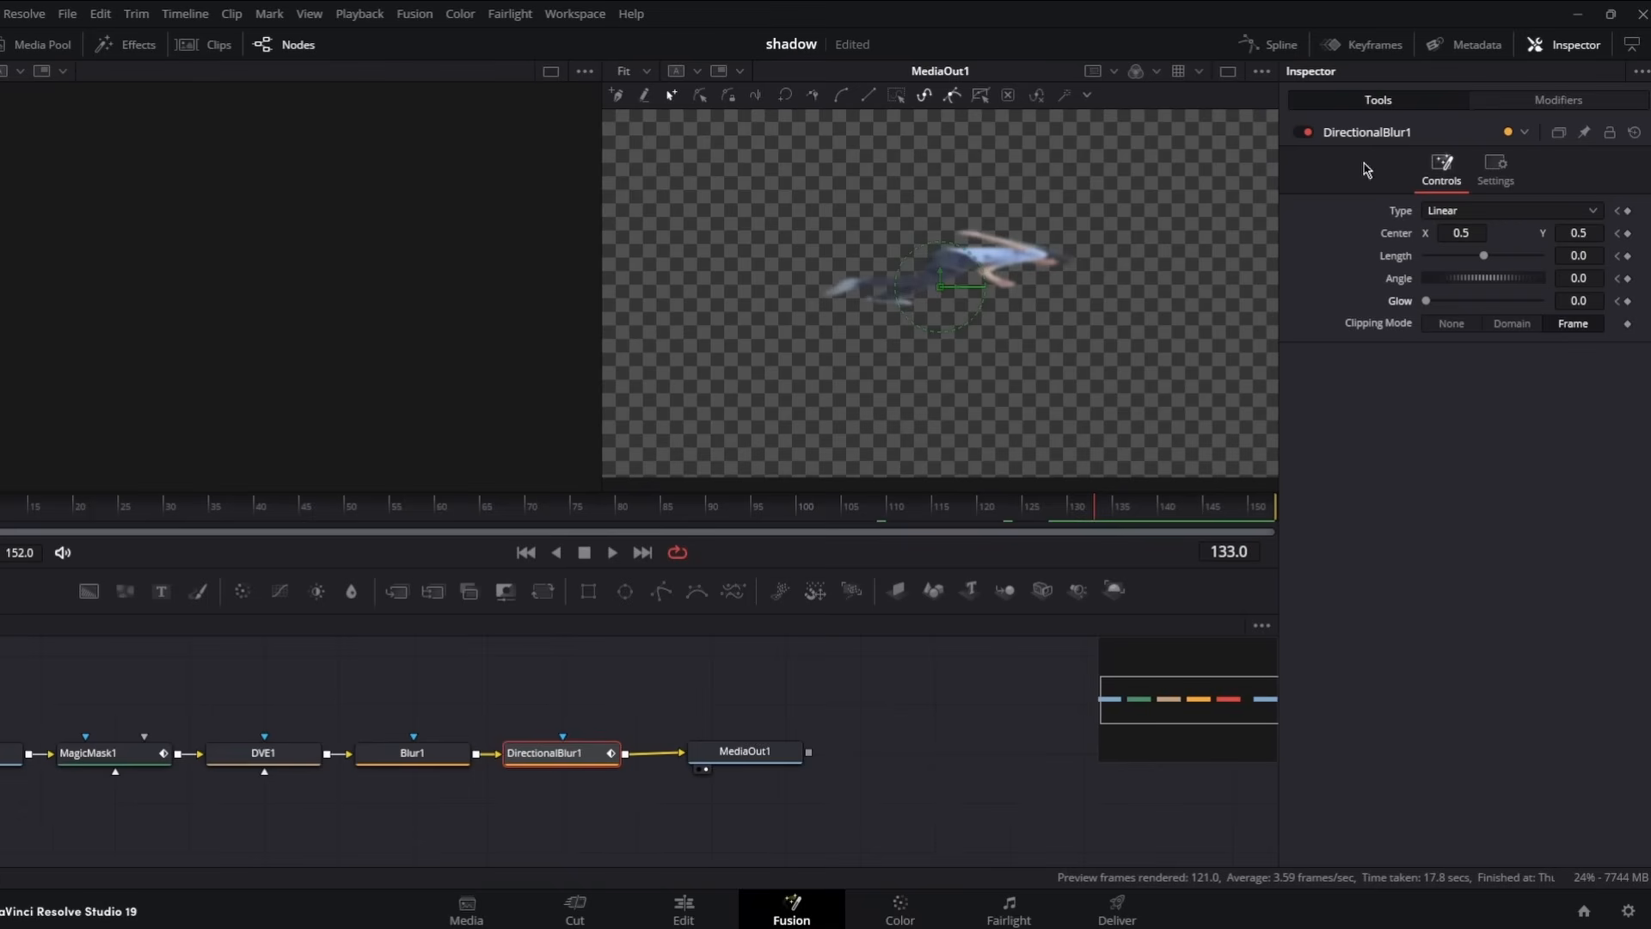
{"action": "mouse_move", "coordinate": [1458, 233]}
{"action": "left_mouse_down"}
{"action": "mouse_move", "coordinate": [1625, 233]}
{"action": "mouse_move", "coordinate": [1486, 233]}
{"action": "left_mouse_up"}
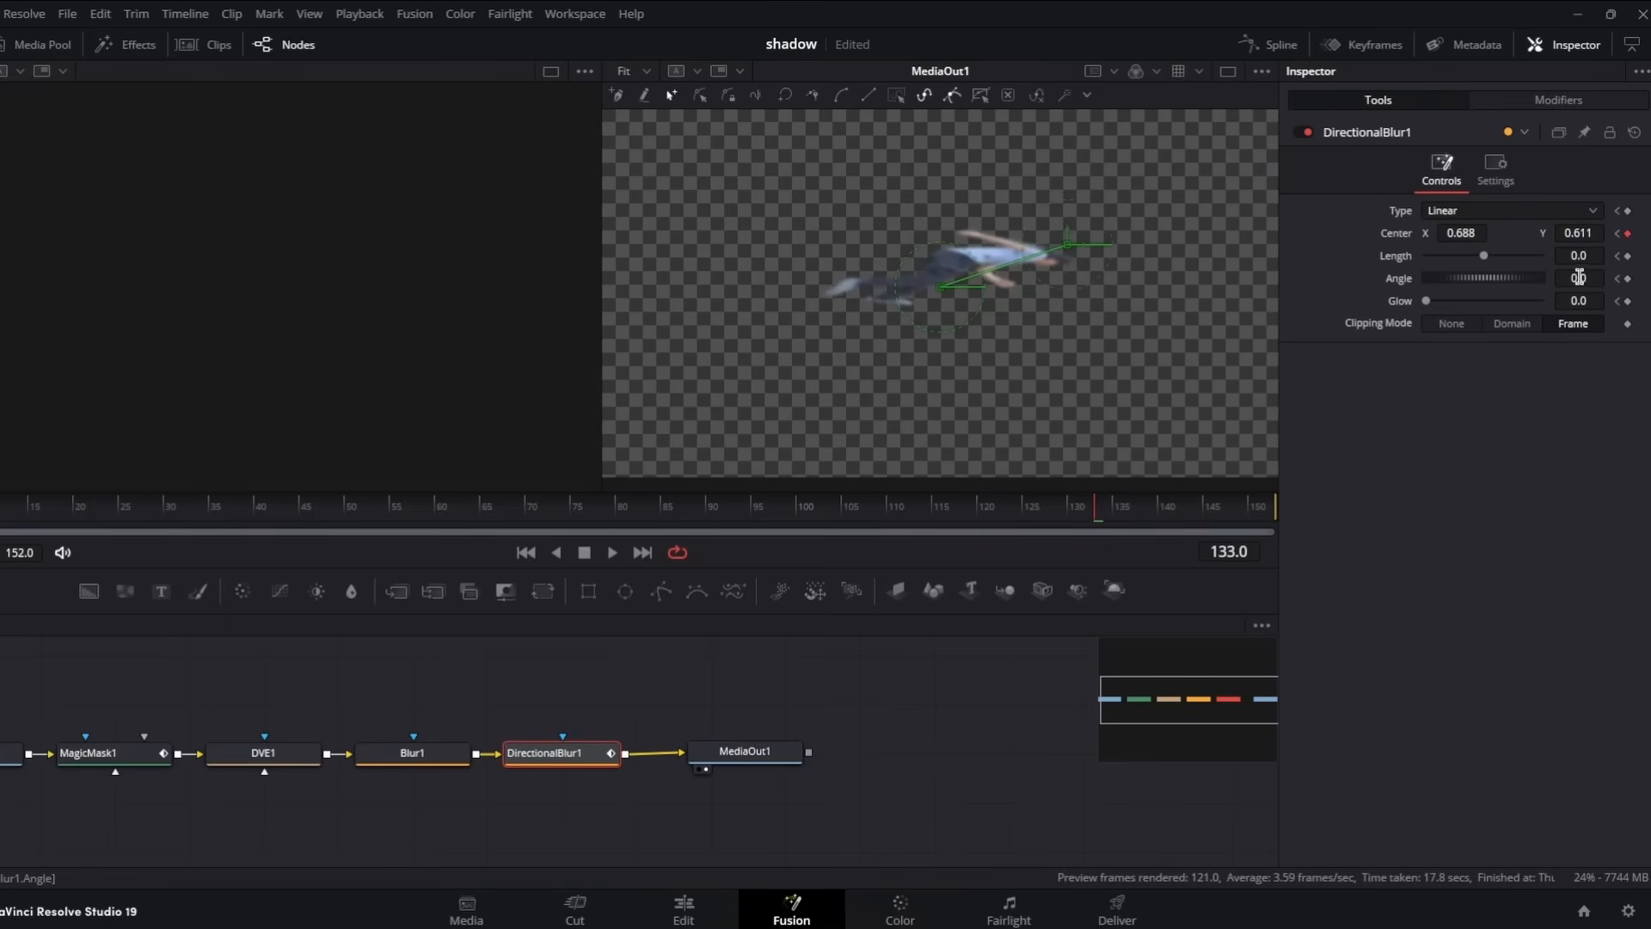
{"action": "mouse_move", "coordinate": [1579, 278]}
{"action": "left_mouse_down"}
{"action": "mouse_move", "coordinate": [1596, 275]}
{"action": "mouse_move", "coordinate": [1580, 256]}
{"action": "left_mouse_up"}
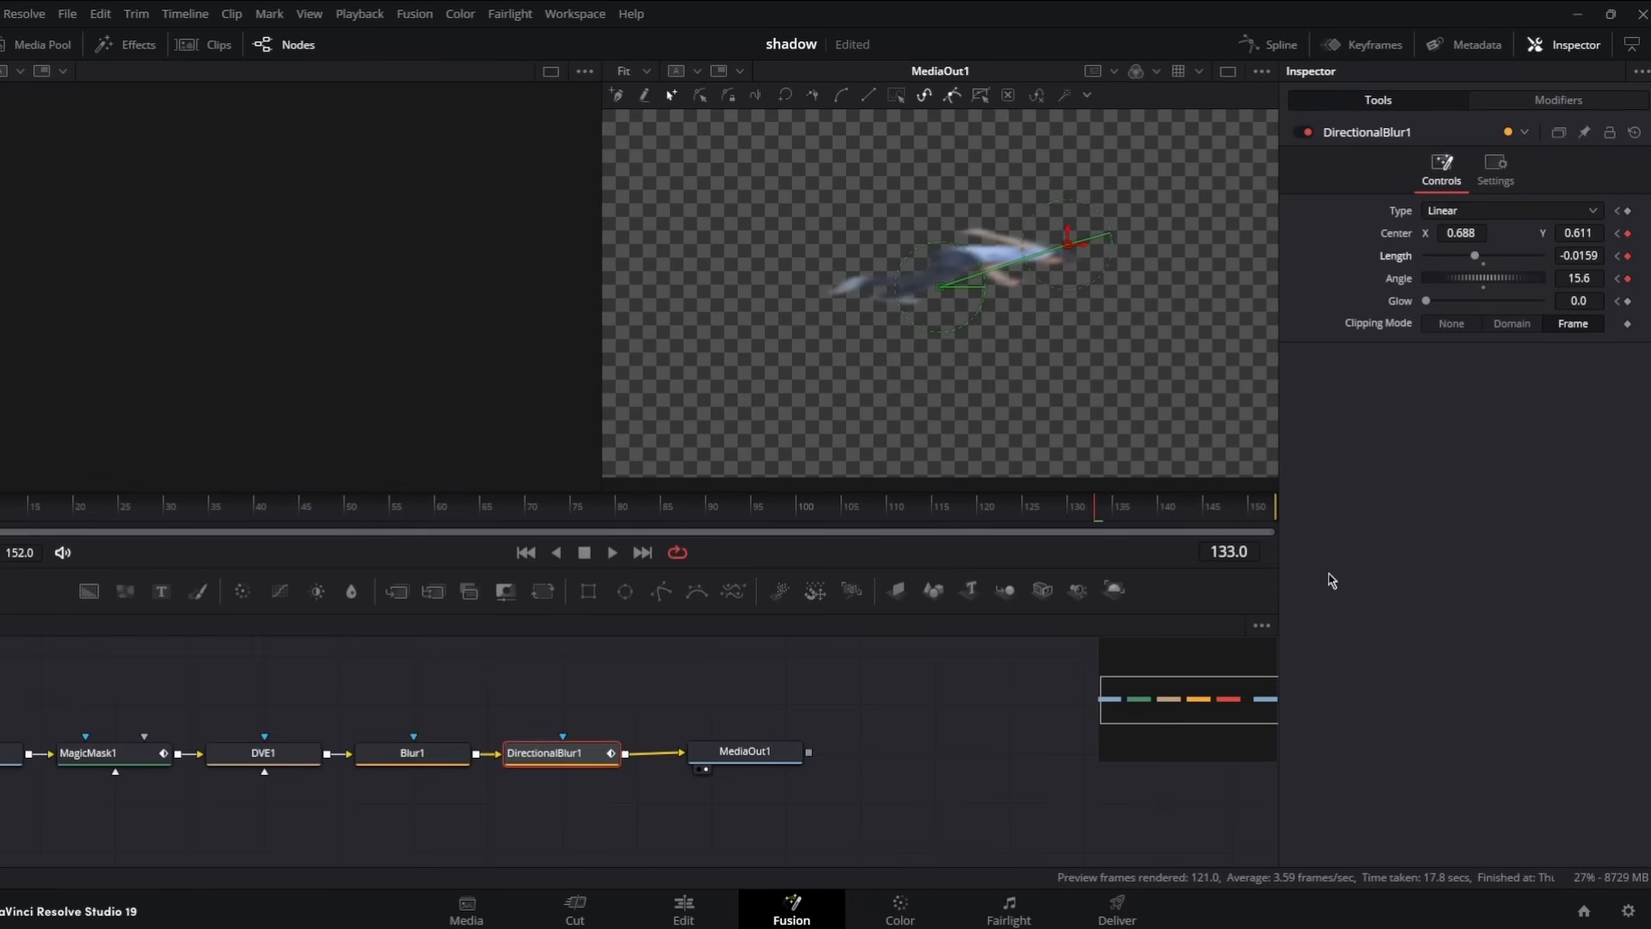
- Increase Blur1's Blur Size slightly and return to the Cut page
{"action": "left_click", "coordinate": [417, 754]}
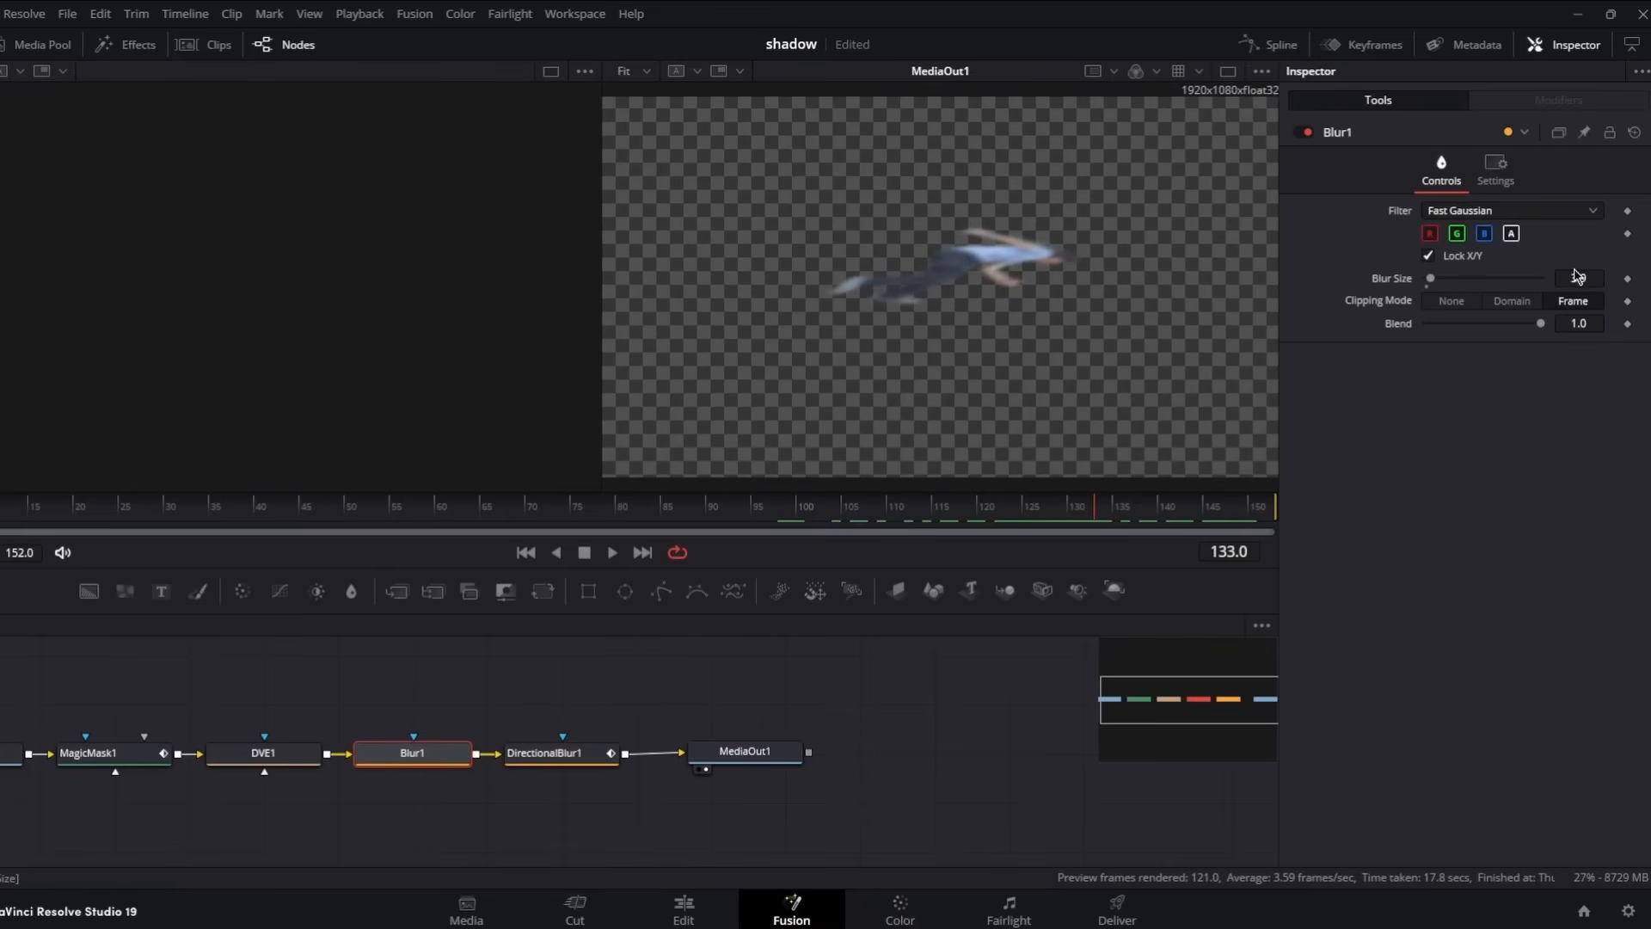
{"action": "left_click_drag", "start_coordinate": [1583, 275], "coordinate": [1591, 275]}
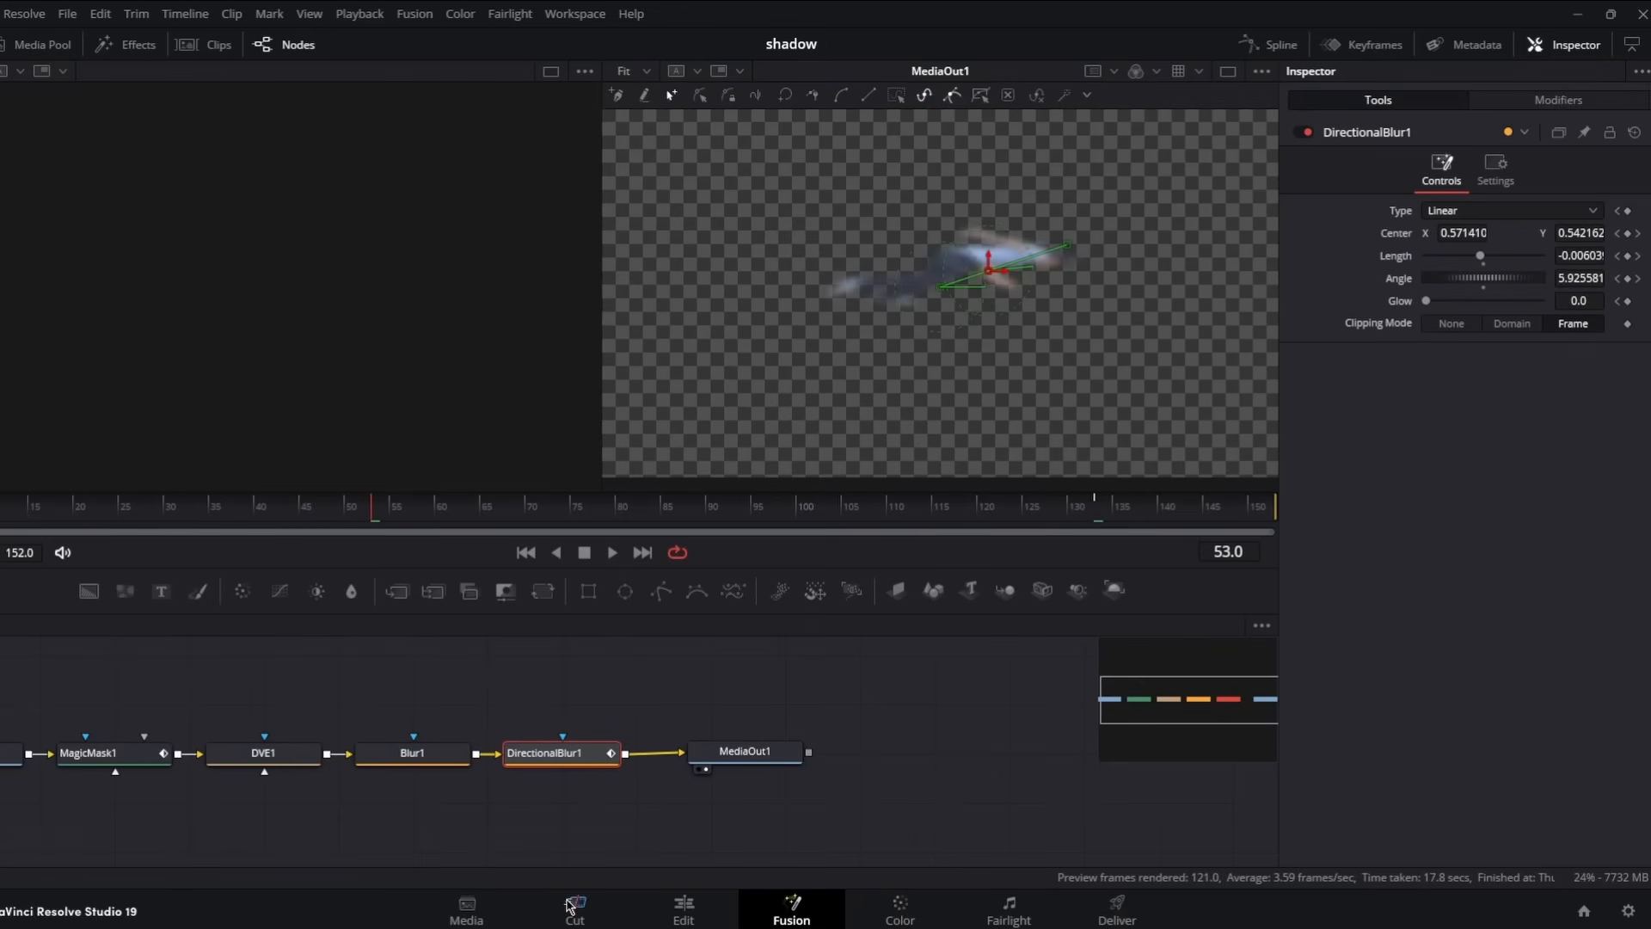
{"action": "left_click", "coordinate": [573, 907]}
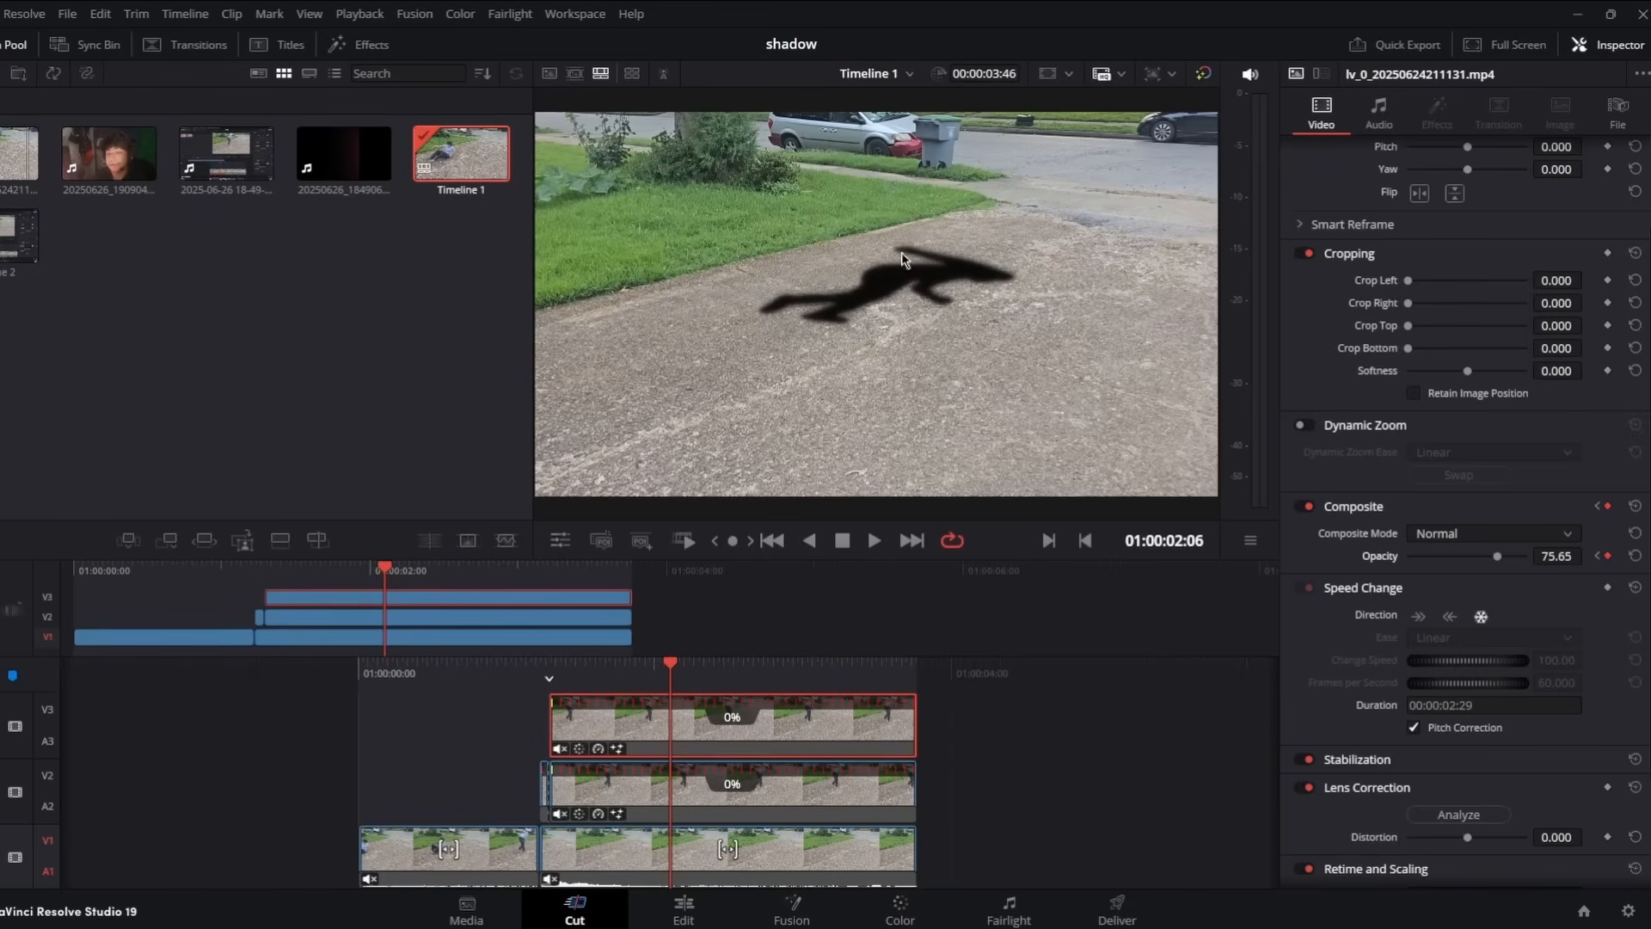
- Remove the V3 clip's opacity keyframe at 01:00:02:06 and set its opacity to about 80 at 01:00:03:26
{"action": "mouse_move", "coordinate": [738, 660]}
{"action": "left_mouse_down"}
{"action": "mouse_move", "coordinate": [823, 668]}
{"action": "mouse_move", "coordinate": [586, 671]}
{"action": "mouse_move", "coordinate": [770, 671]}
{"action": "mouse_move", "coordinate": [716, 671]}
{"action": "left_mouse_up"}
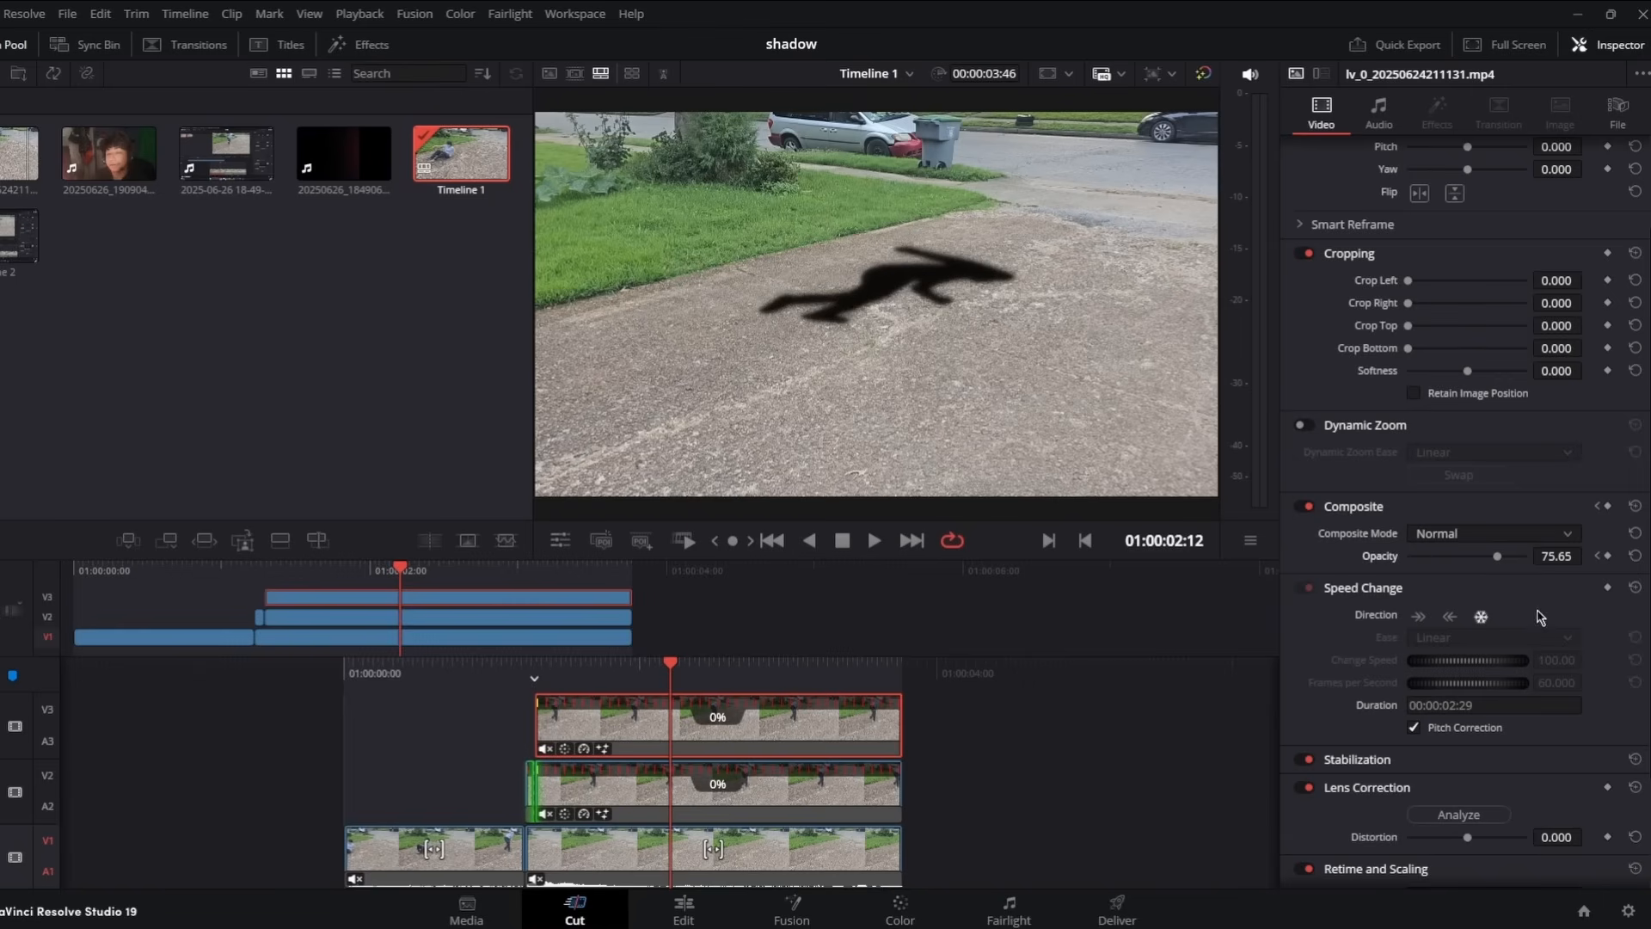
{"action": "left_click", "coordinate": [1597, 555]}
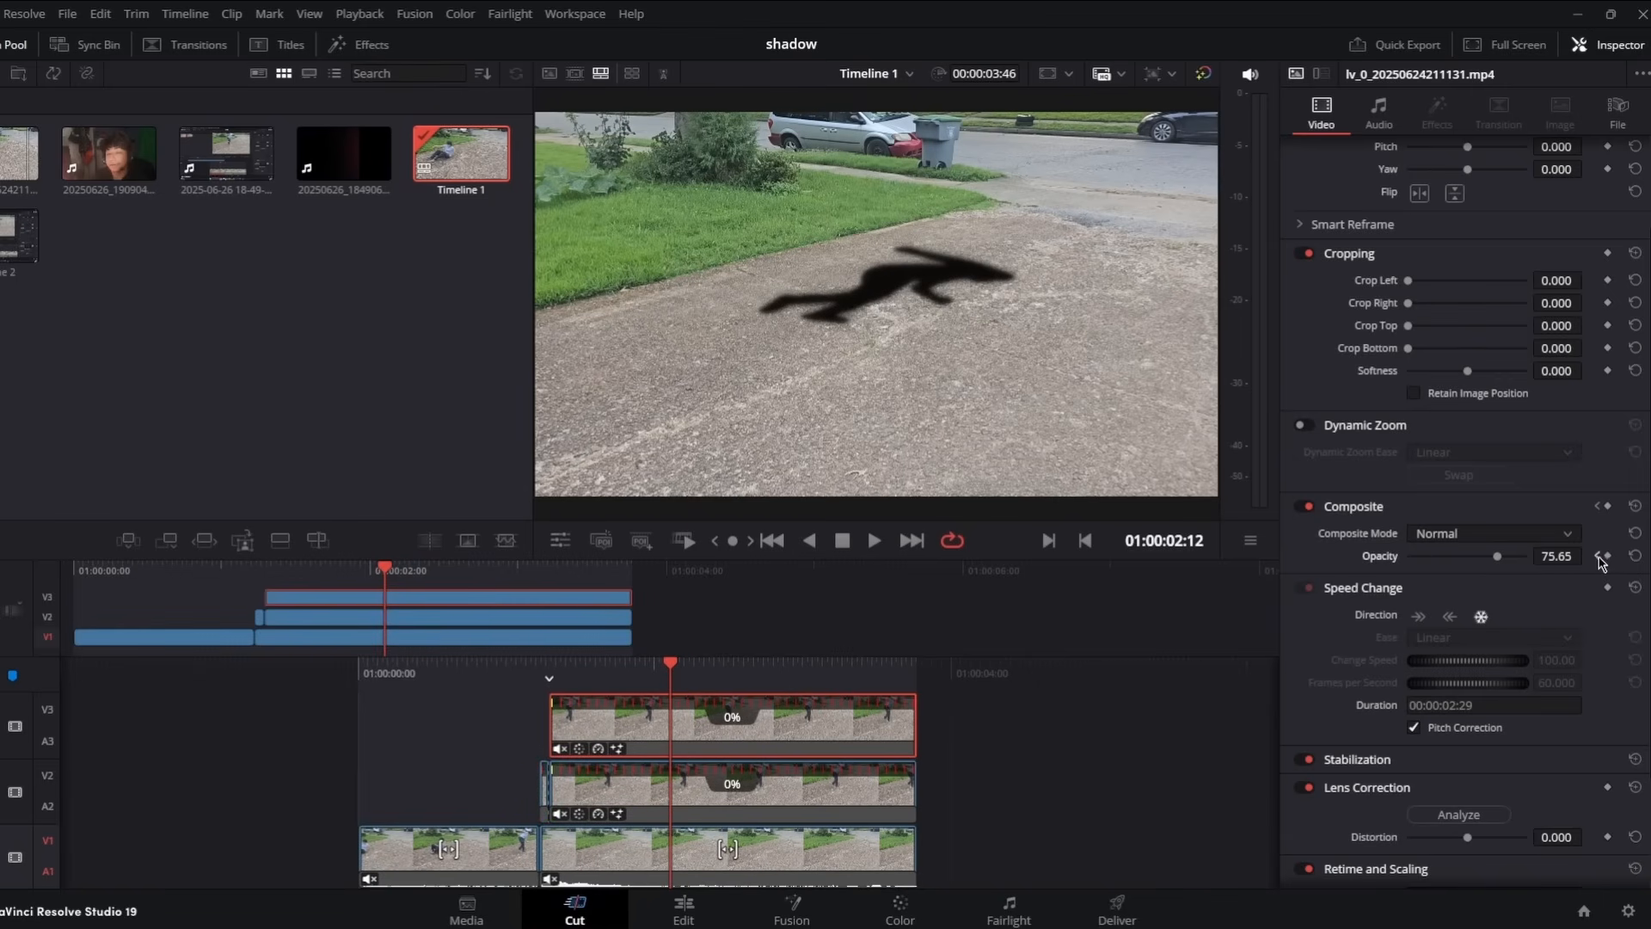
{"action": "left_click", "coordinate": [1609, 509]}
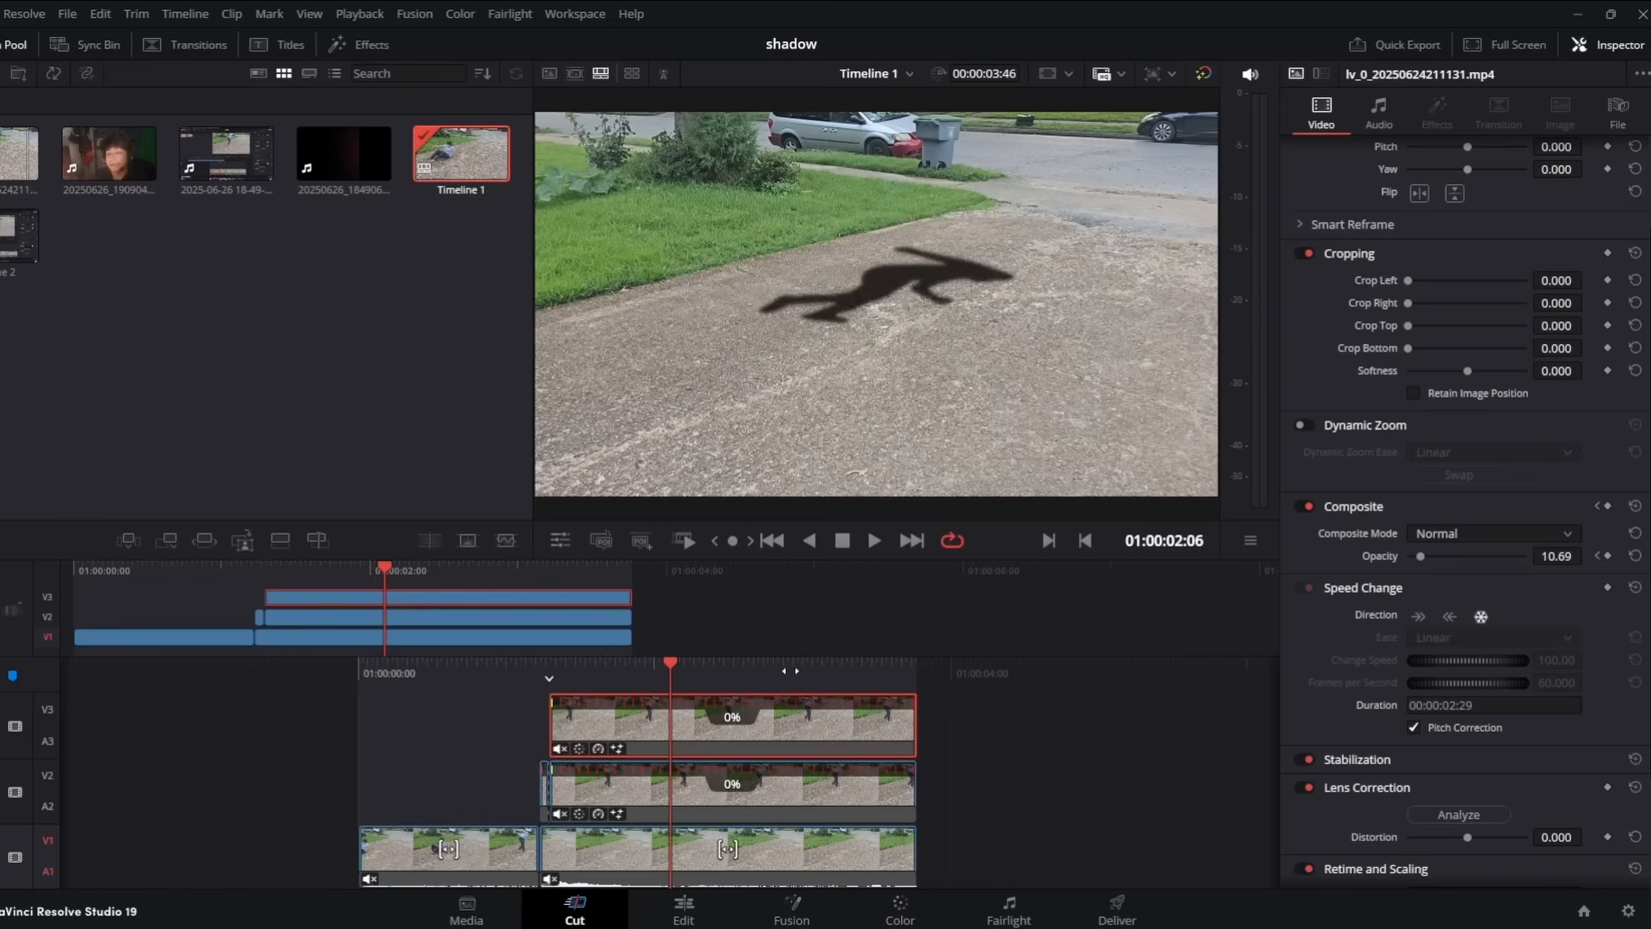
{"action": "key", "text": "space"}
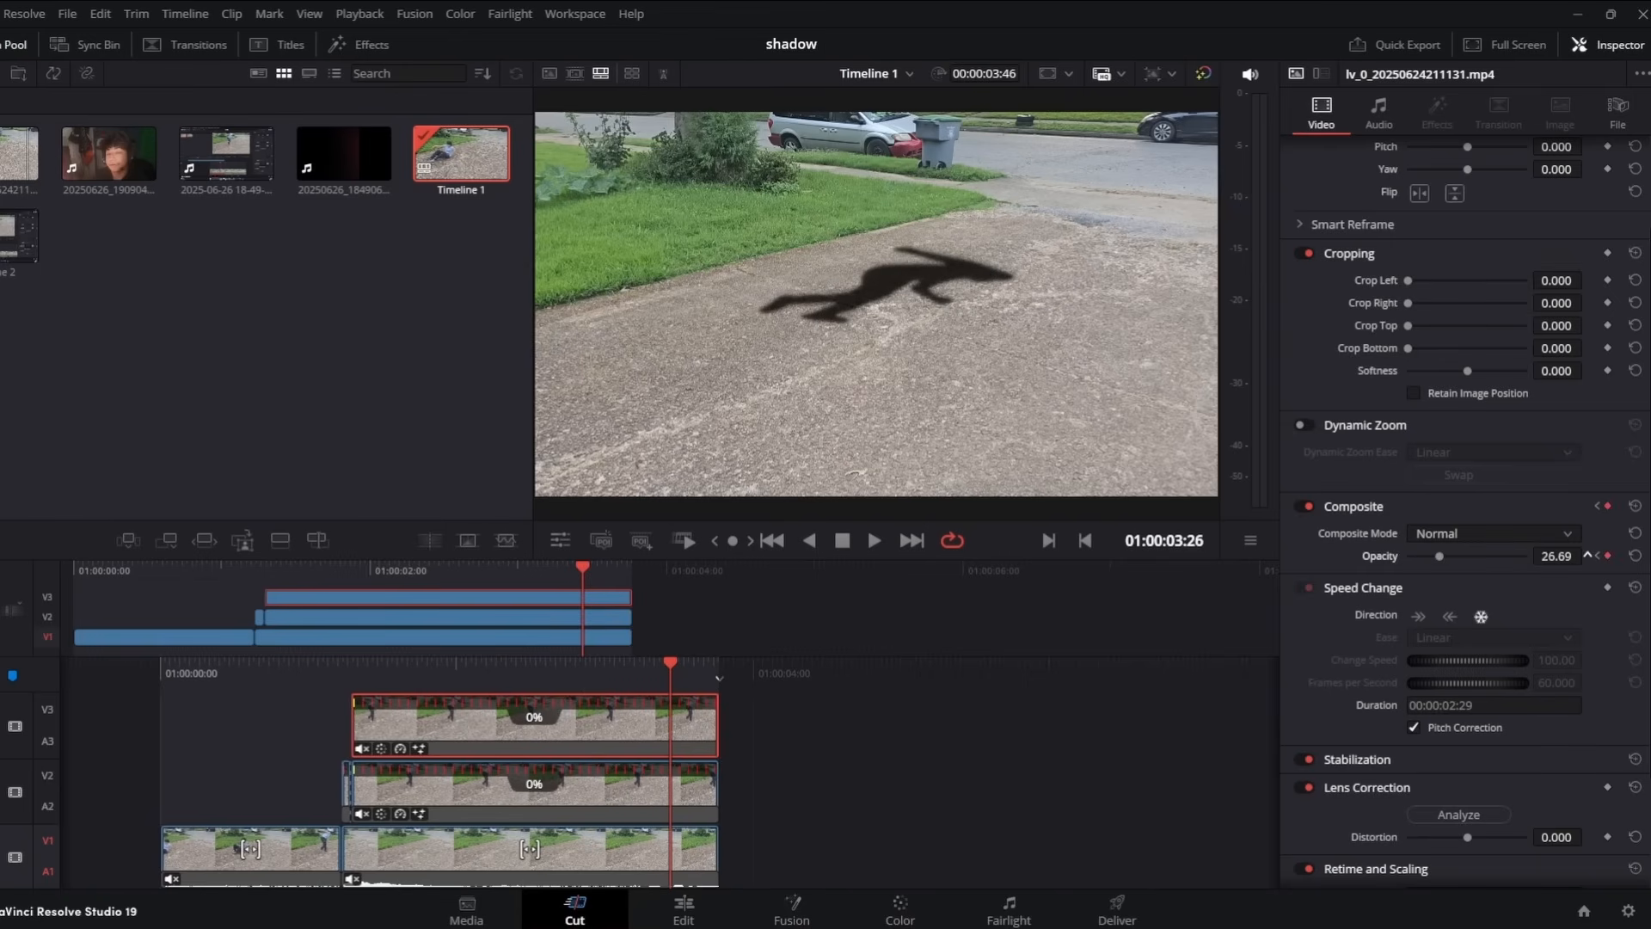
{"action": "left_click_drag", "start_coordinate": [1556, 555], "coordinate": [1587, 555]}
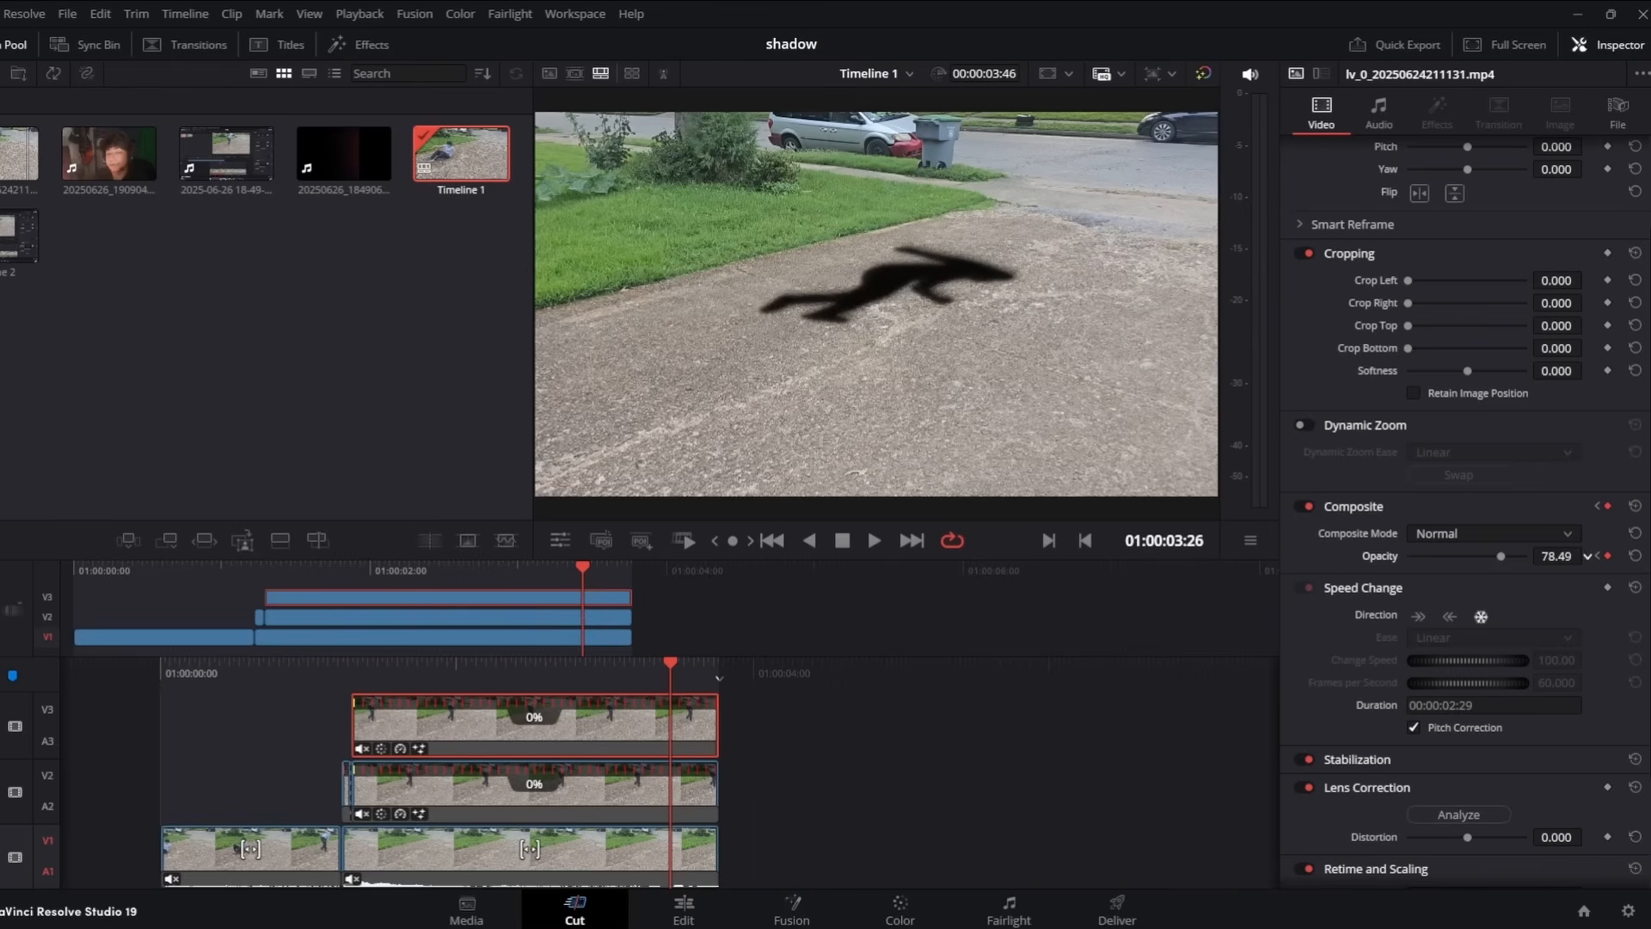
- Add keyframes for all Transform properties of the V3 clip at 01:00:01:17
{"action": "left_click_drag", "start_coordinate": [634, 669], "coordinate": [916, 710]}
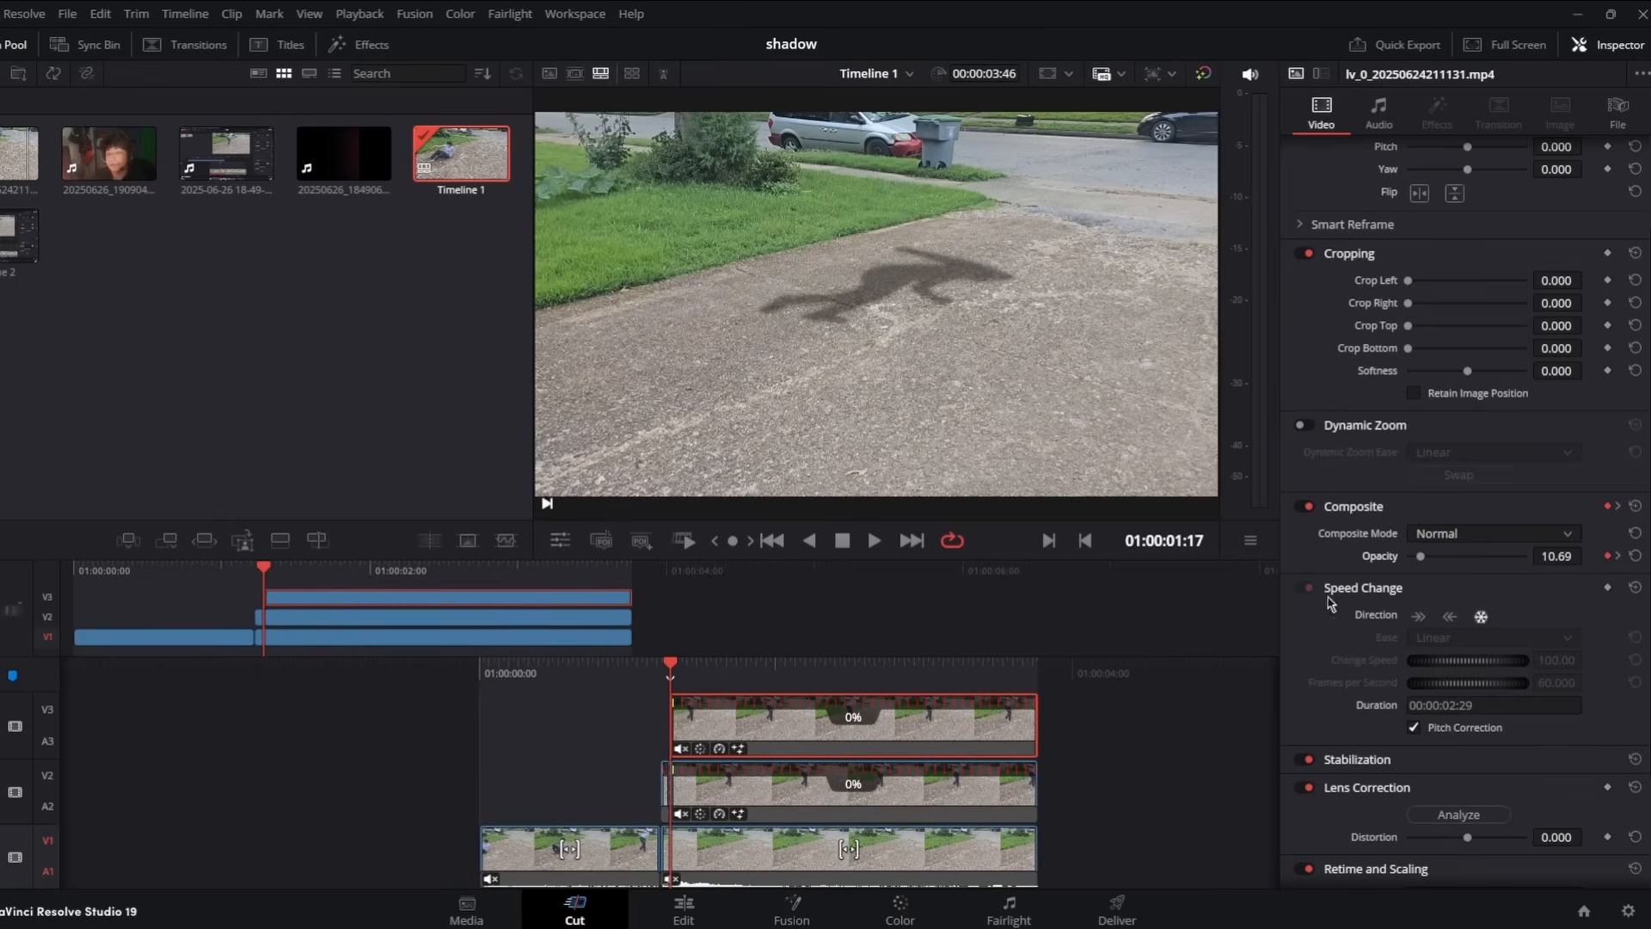
{"action": "scroll", "coordinate": [1505, 446], "scroll_direction": "up", "scroll_amount": 3}
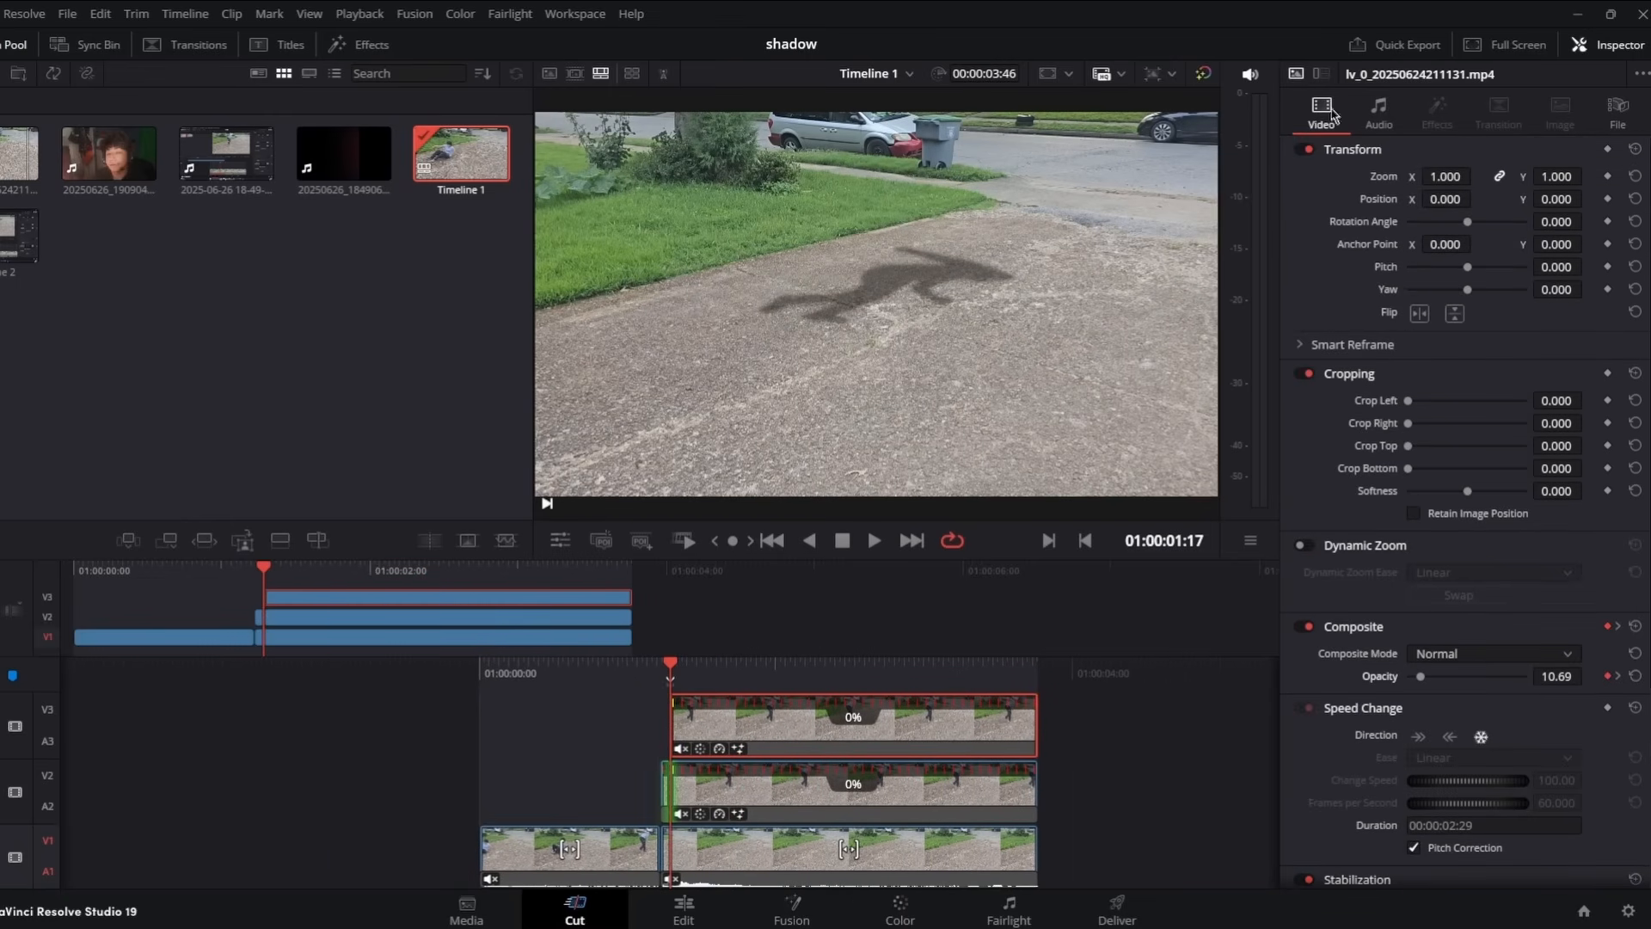
{"action": "left_click", "coordinate": [1606, 151]}
- Set the V3 clip's Position to X 28 and Y -3 at 01:00:03:23, and play back the effect
{"action": "key", "text": "space"}
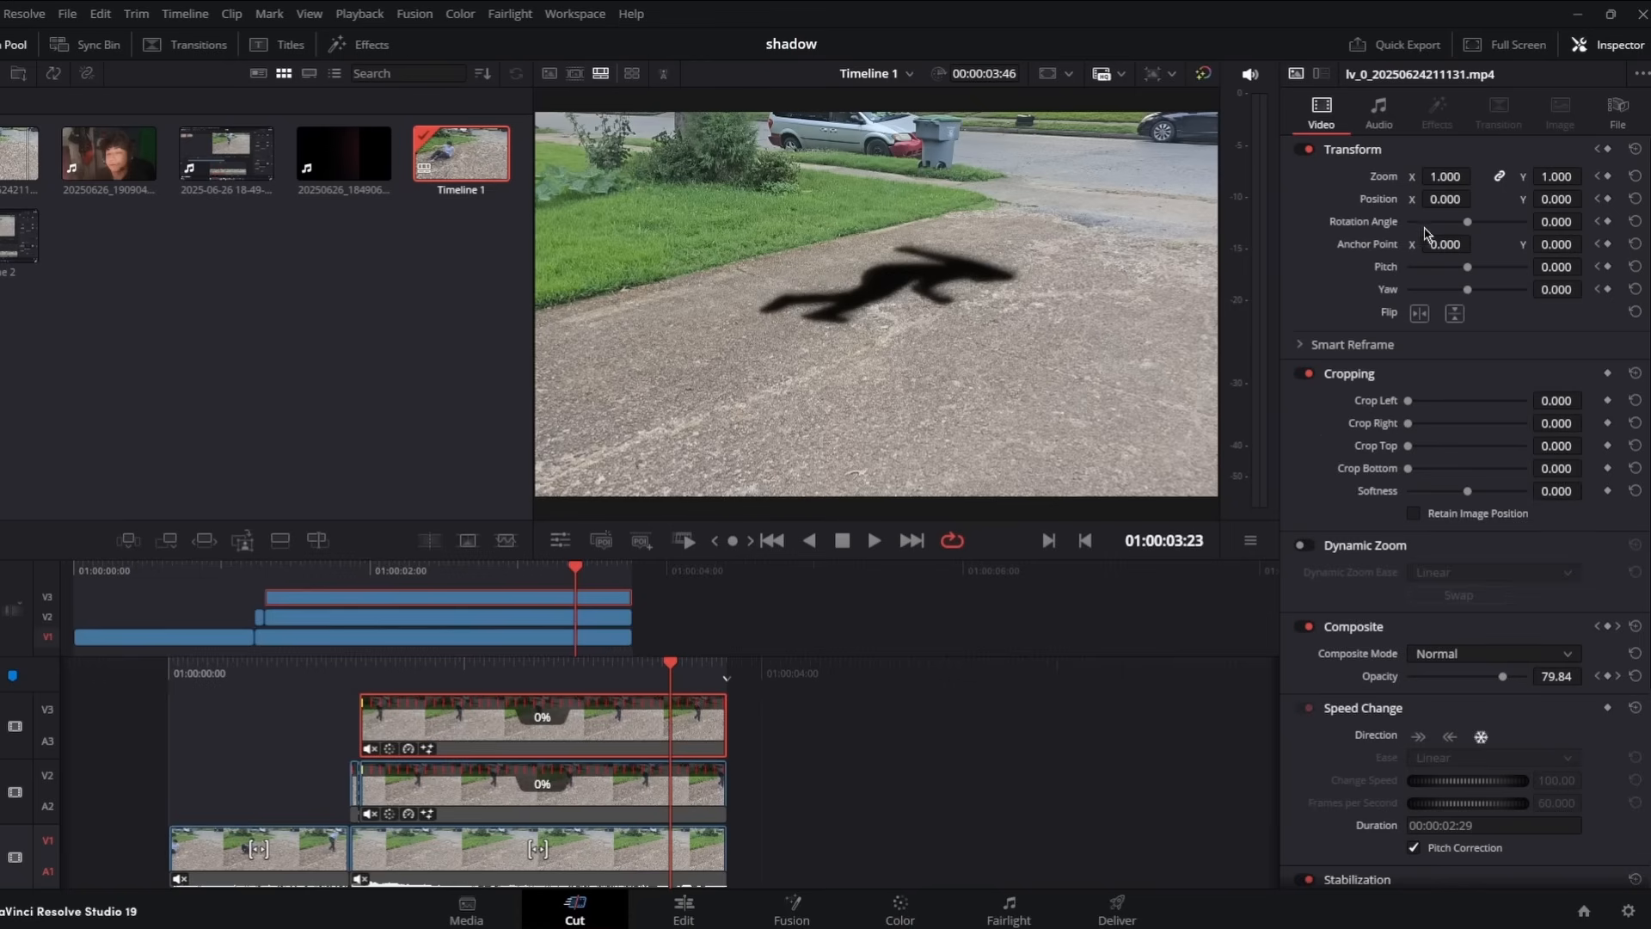
{"action": "left_click_drag", "start_coordinate": [1451, 199], "coordinate": [1477, 199]}
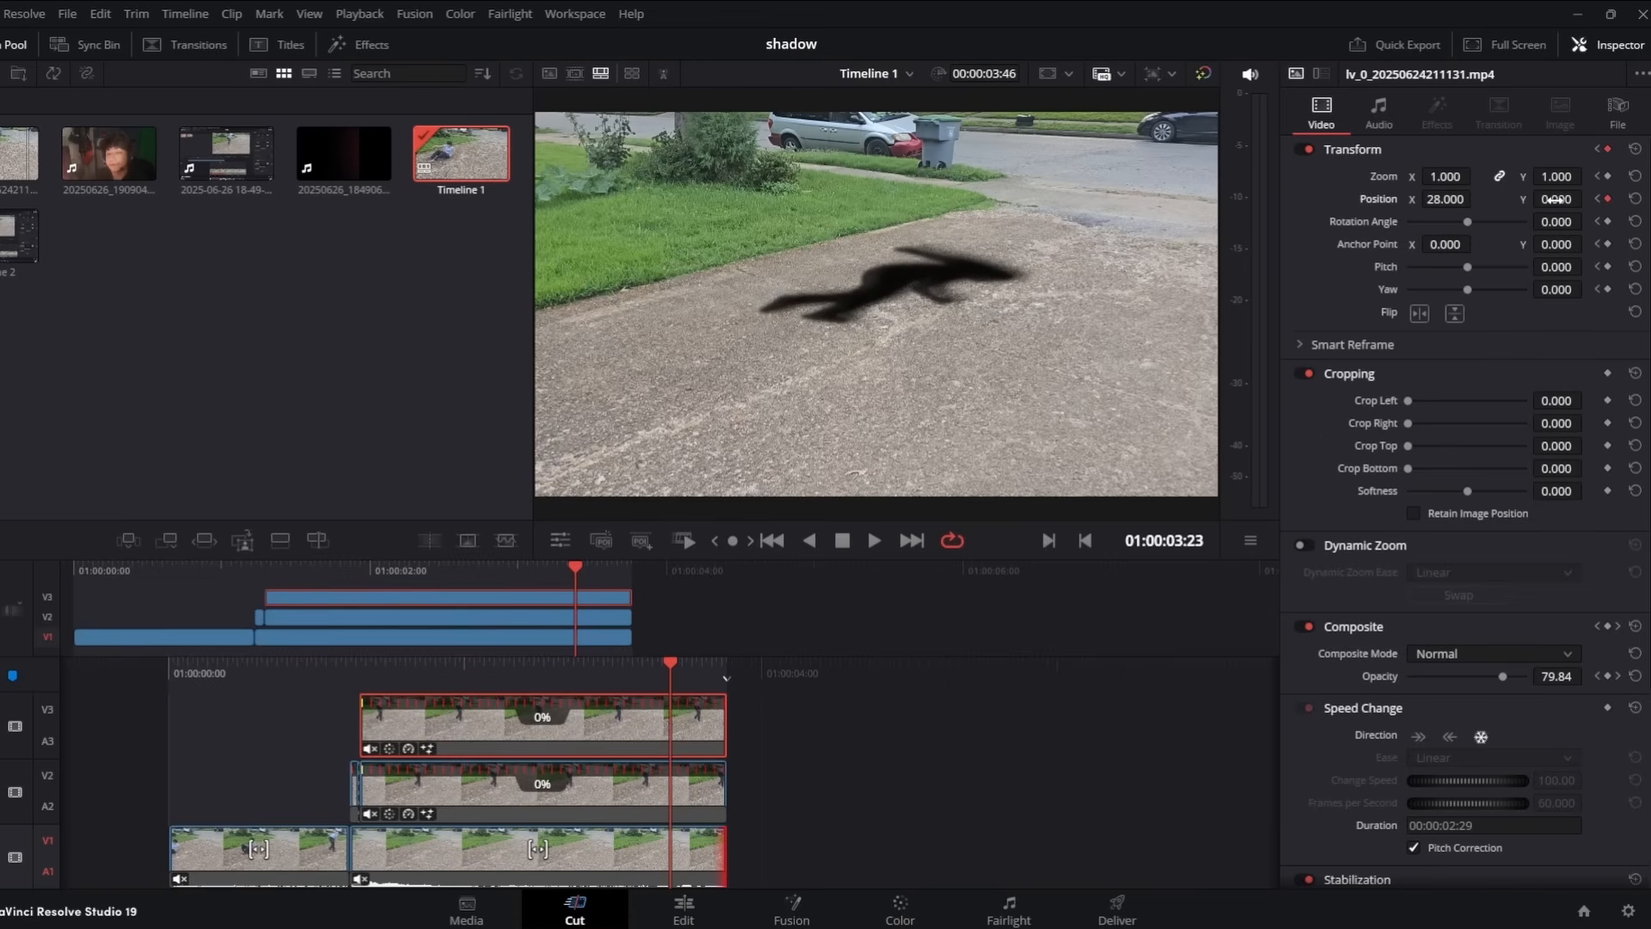
{"action": "left_click_drag", "start_coordinate": [1554, 199], "coordinate": [1587, 198]}
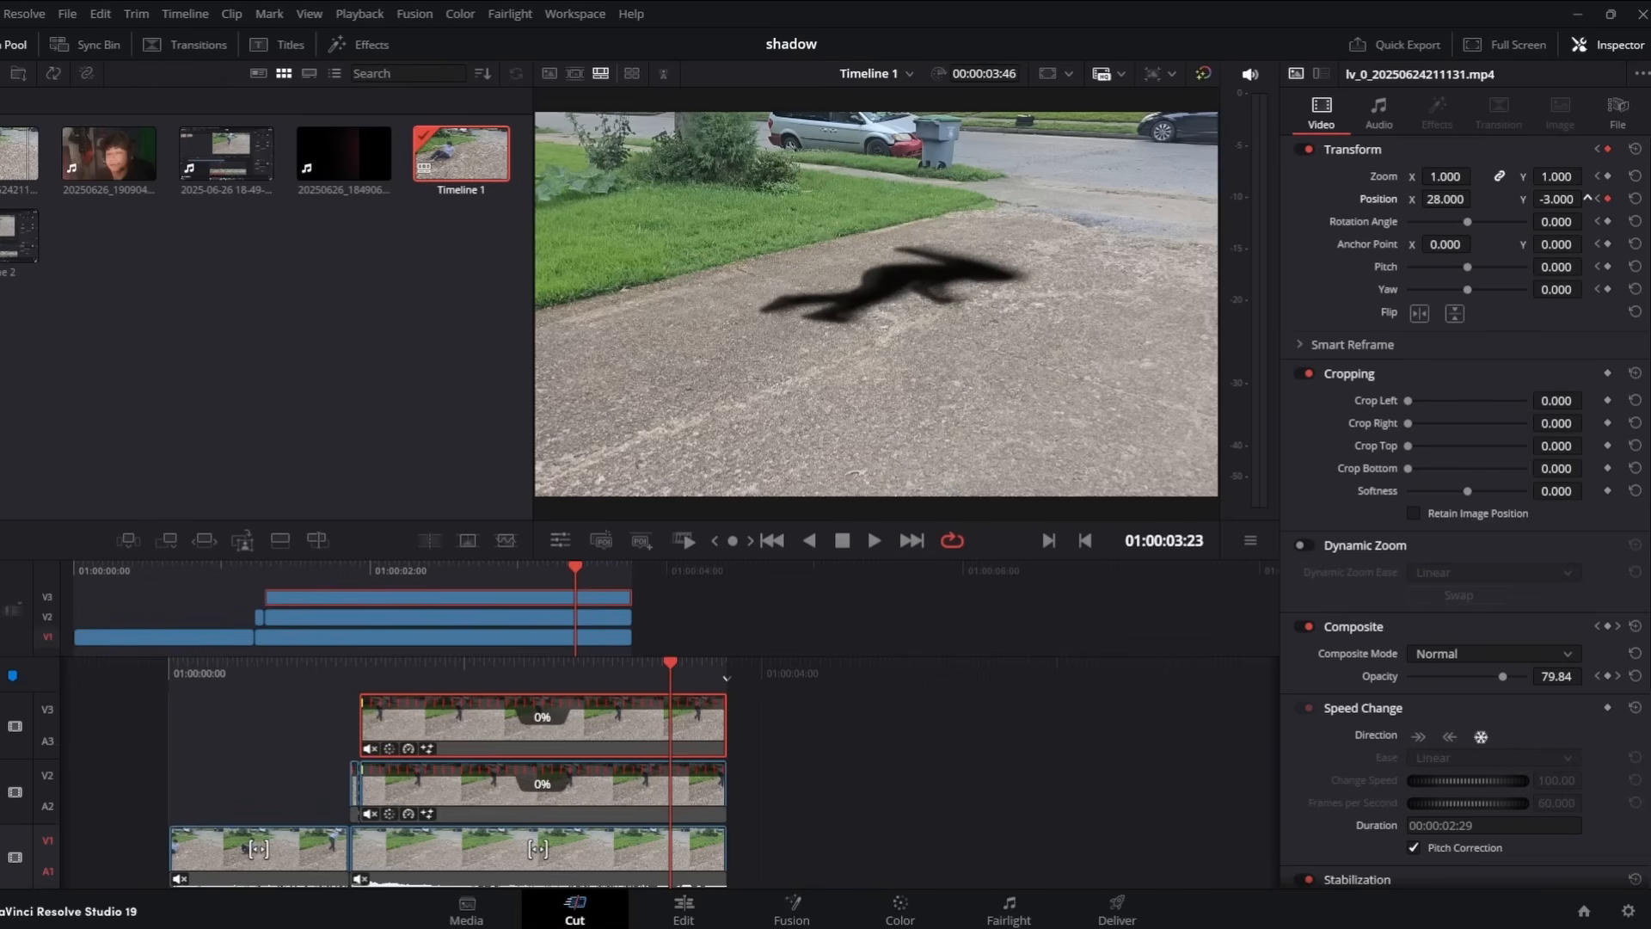
{"action": "left_click_drag", "start_coordinate": [622, 669], "coordinate": [1010, 635]}
{"action": "left_click", "coordinate": [874, 540]}
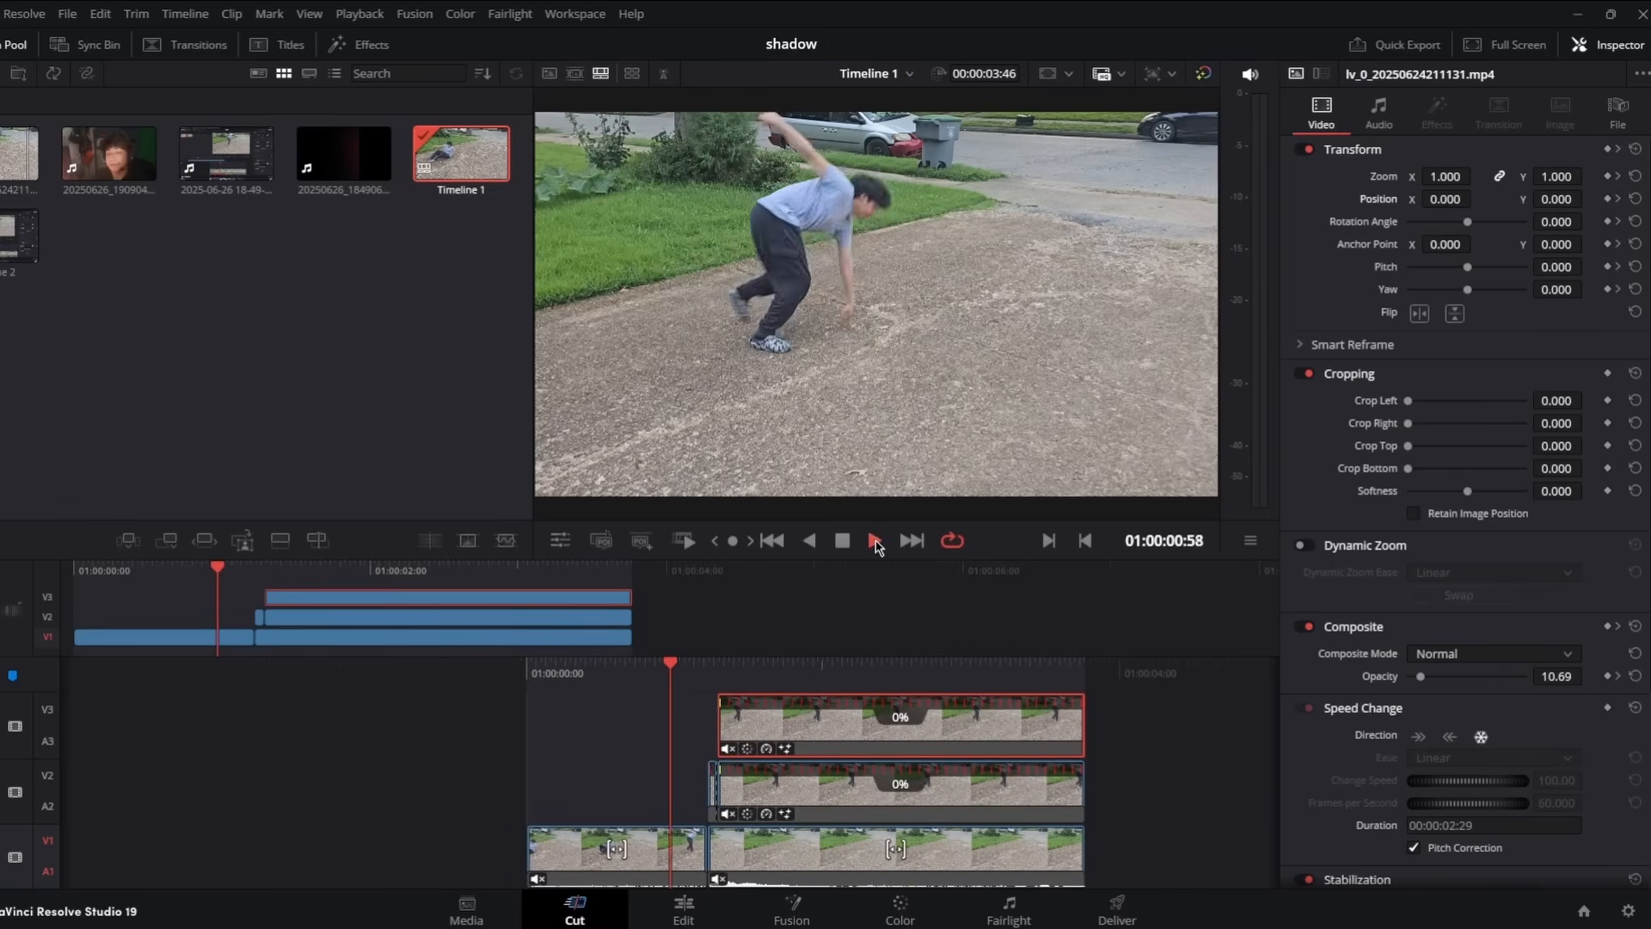